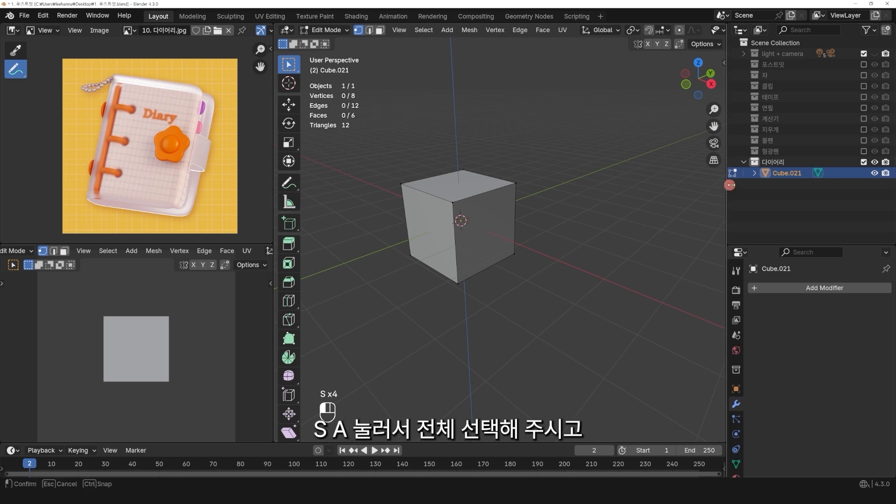
Select the whole cube mesh and scale it along Y to roughly a quarter of its depth.
key("a")
left_click_drag(274, 130, 230, 130)
key("s")
key("y")
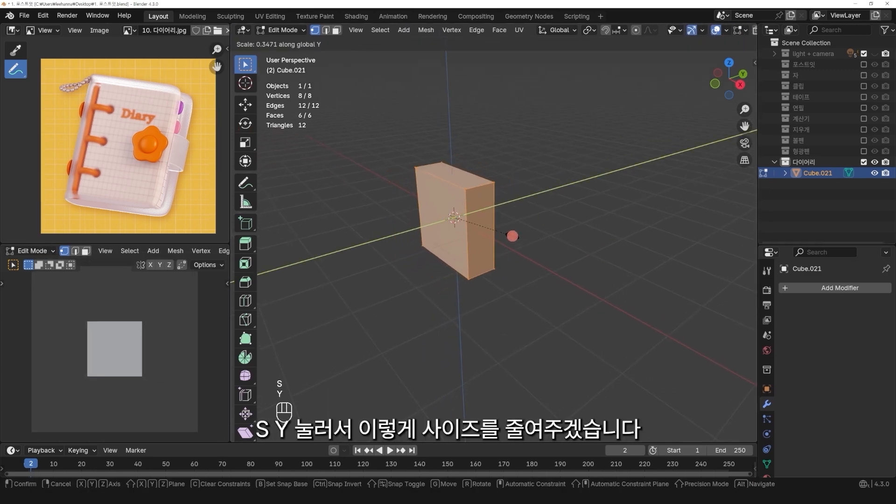
left_click(478, 223)
In front view, scale the block along X to about three quarters of its width, and return to Object Mode.
key("KP_1")
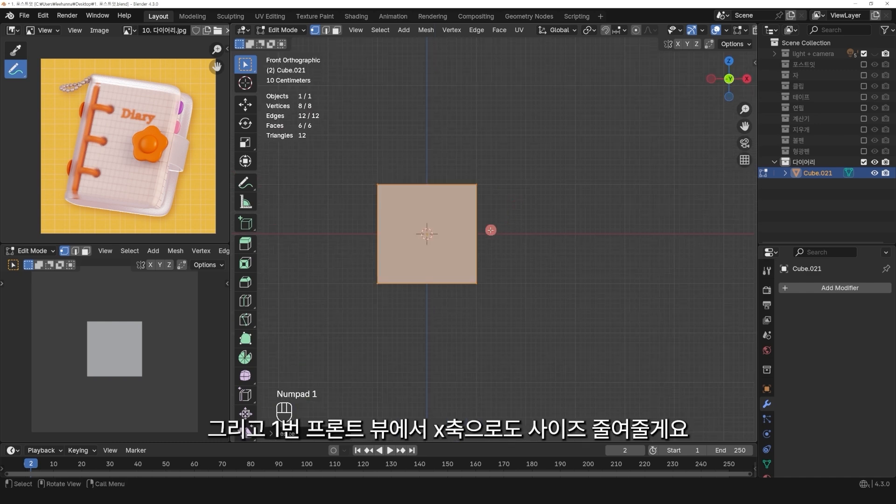
middle_click_drag(505, 194, 522, 196, "shift")
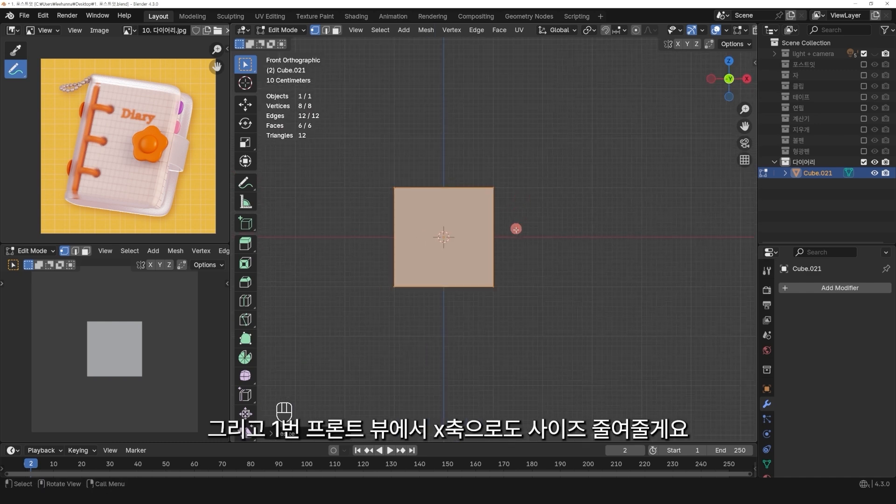
key("s")
key("x")
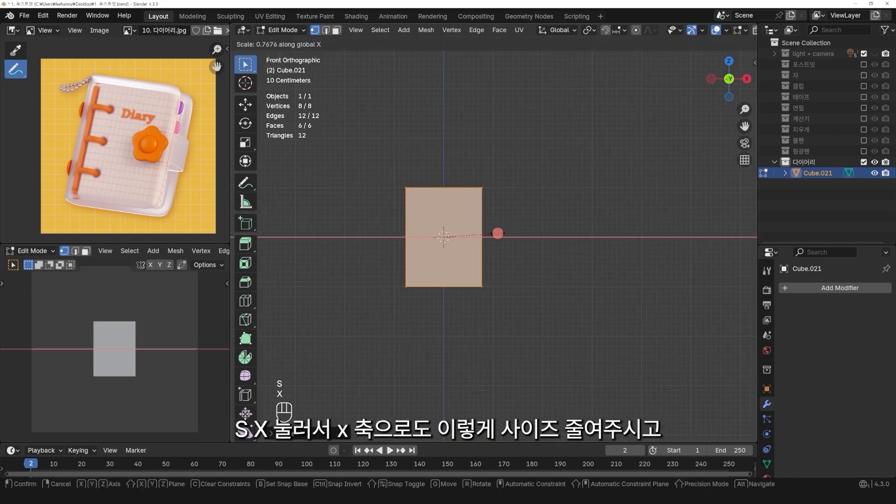
left_click(492, 234)
middle_click_drag(492, 234, 458, 158)
key("Tab")
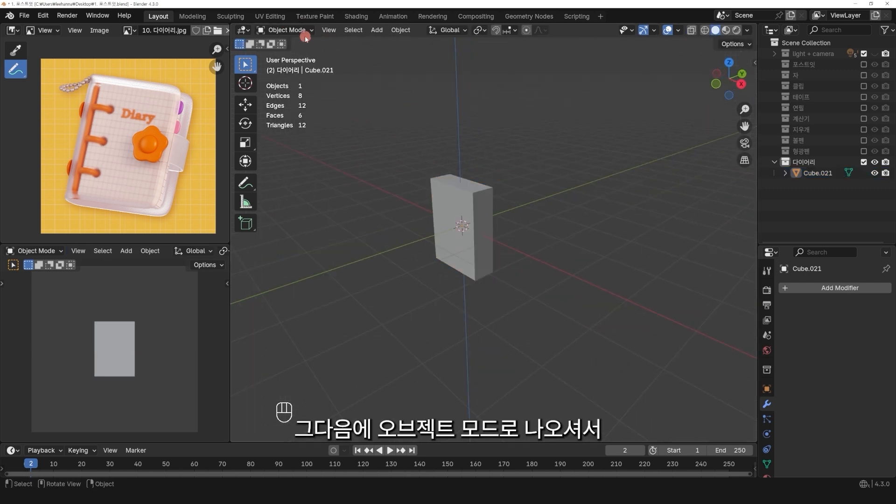
Select the block and duplicate it in place.
left_click(461, 217)
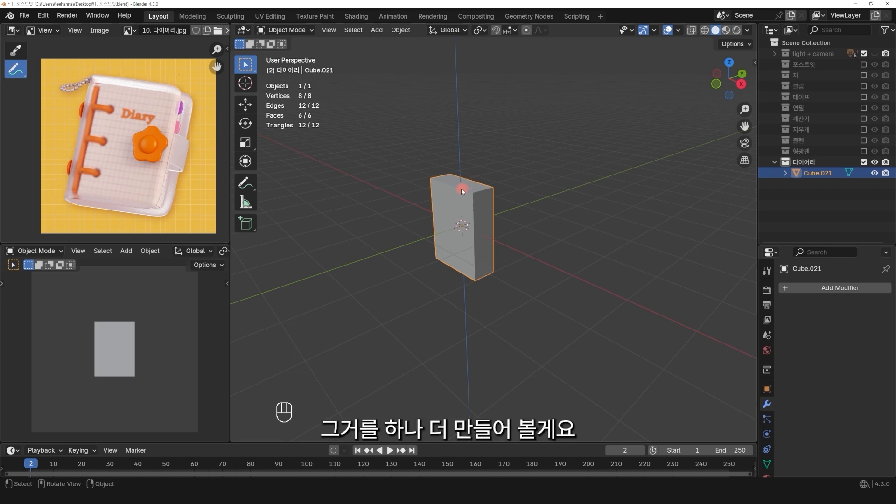
middle_click_drag(461, 188, 449, 192)
key("shift+d")
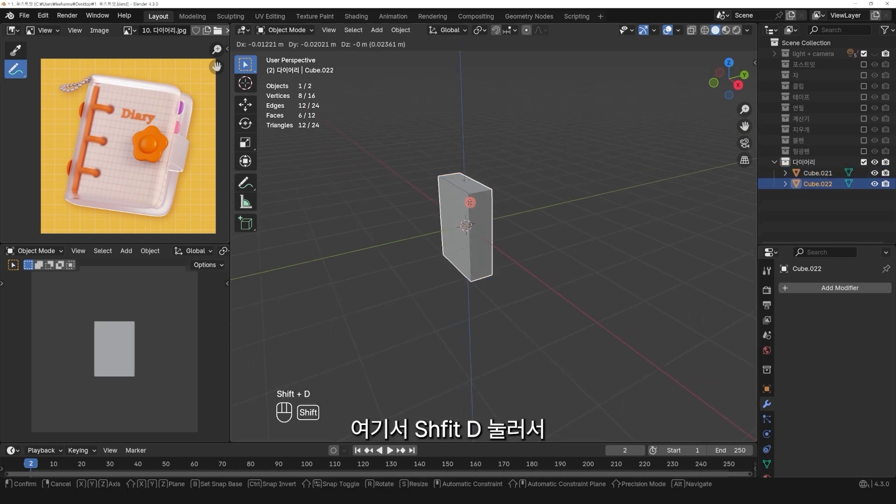
right_click(427, 200)
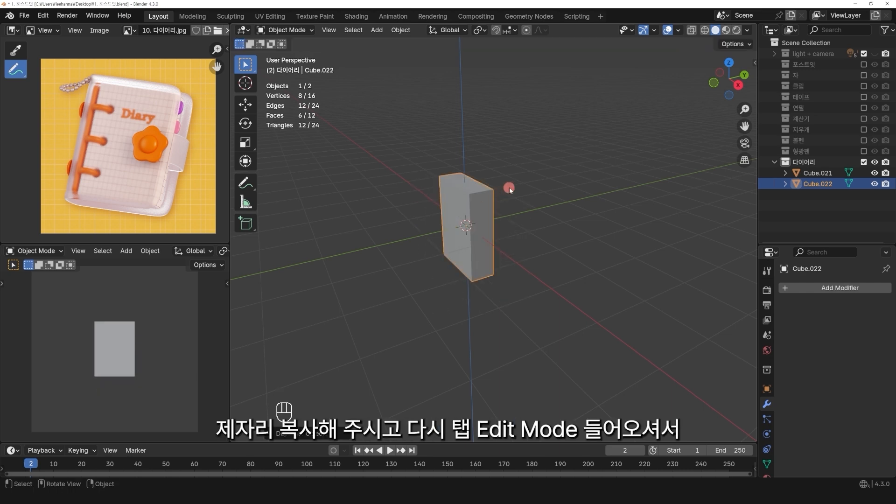
In Edit Mode, scale the whole duplicate up to about 1.13 with X-ray on, and widen it slightly more along X as the outer cover.
key("Tab")
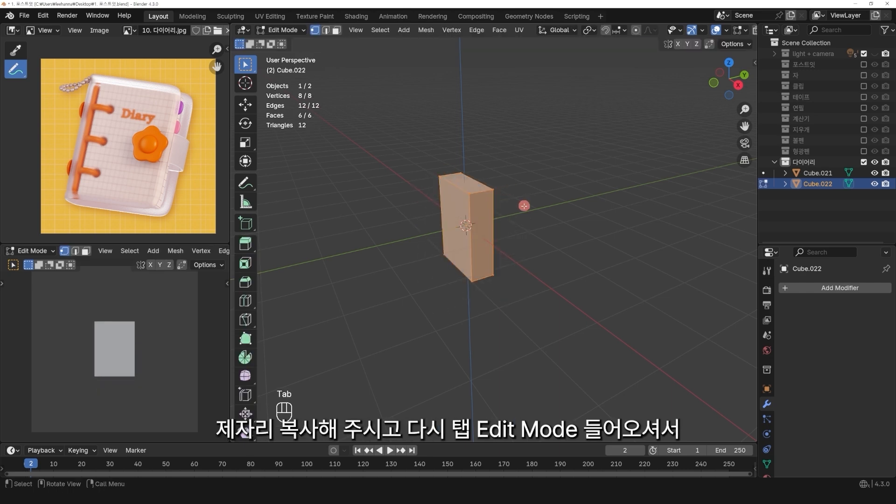
key("a")
key("a")
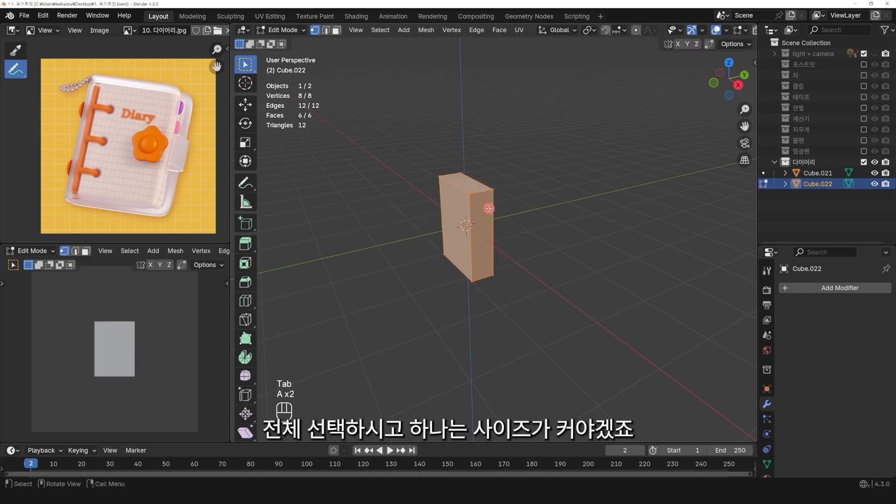
key("KP_1")
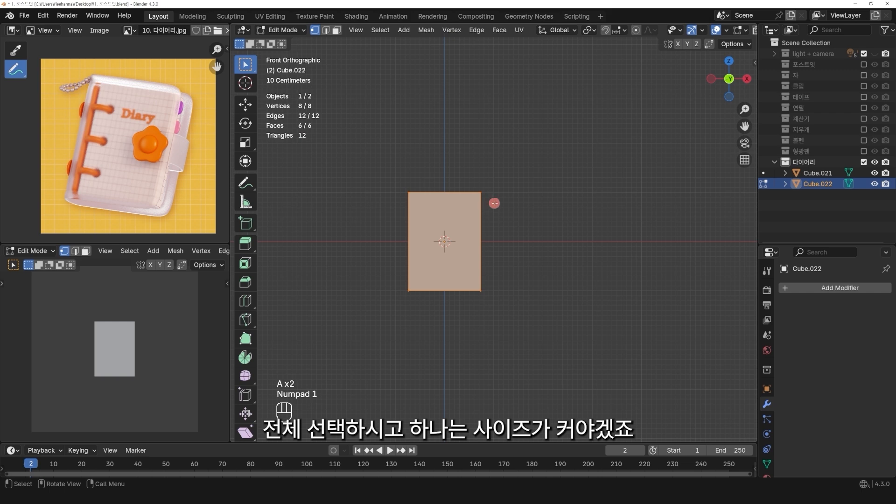
key("s")
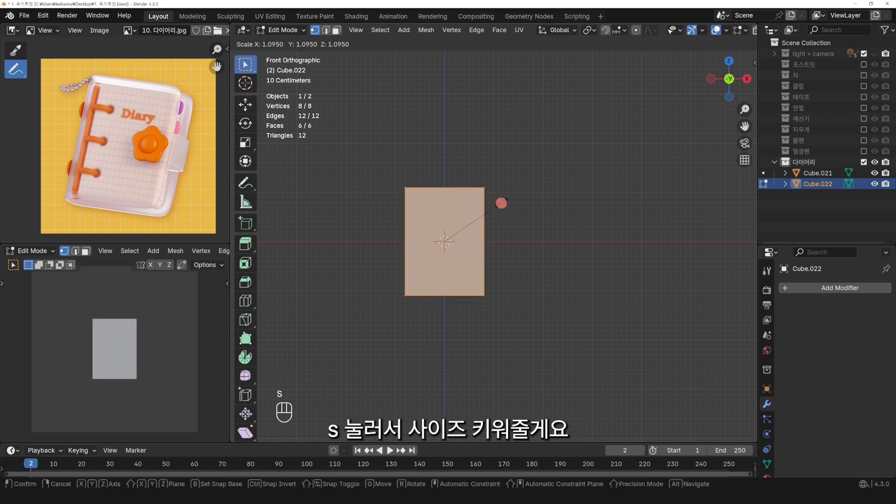
left_click(502, 202)
key("alt+z")
scroll(488, 207, "up", 3)
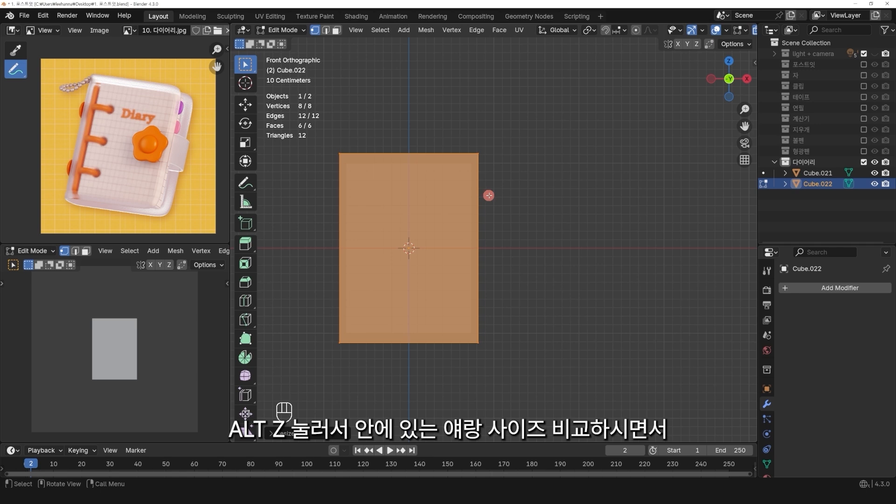
key("s")
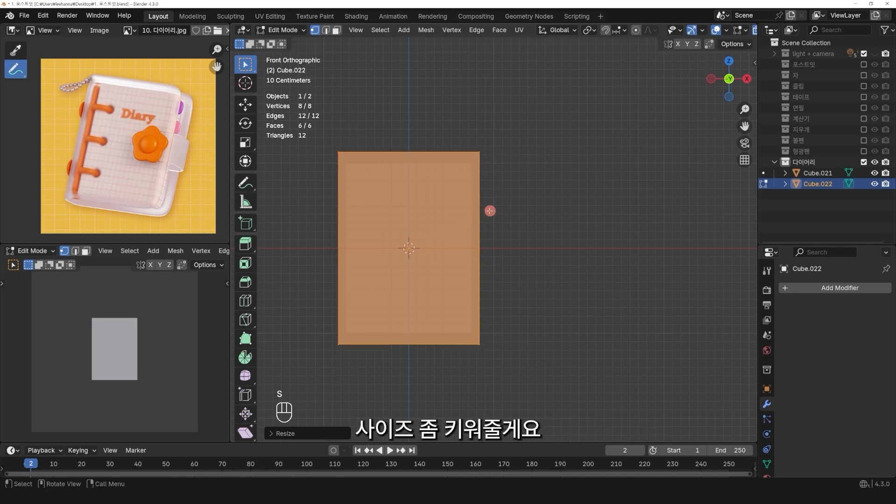
key("x")
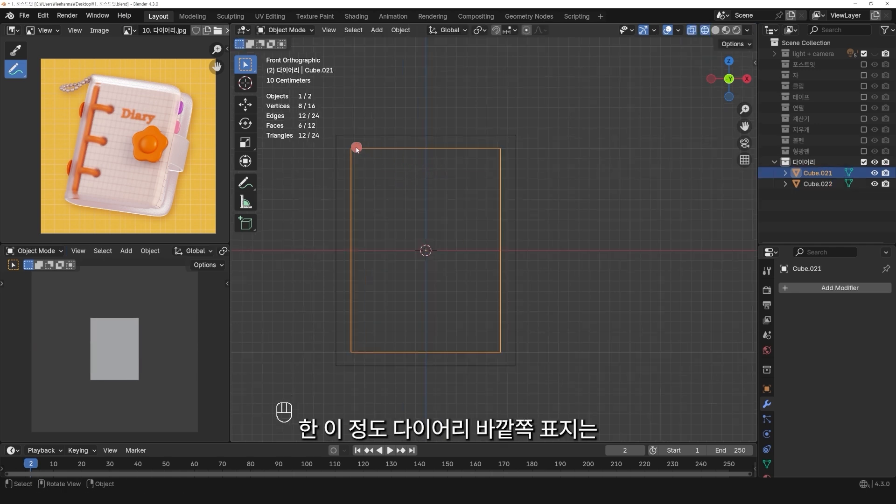
Compare the inner and outer blocks, and examine the inner block's object scale values.
scroll(351, 233, "up", 1)
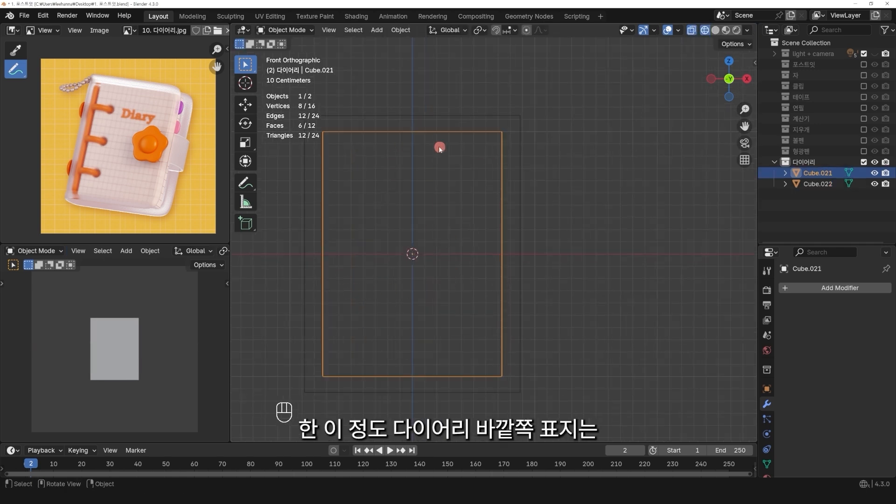
left_click(373, 118)
scroll(480, 157, "down", 2)
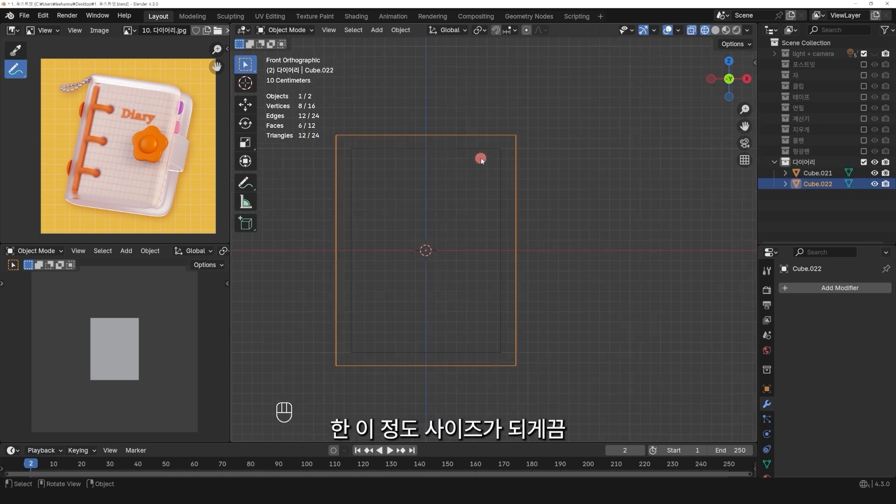
left_click(427, 162)
left_click_drag(784, 246, 797, 135)
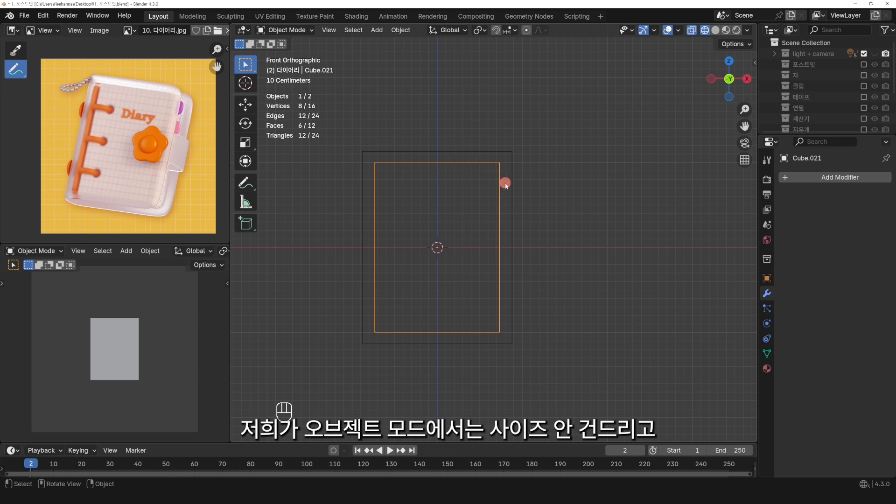
left_click(767, 280)
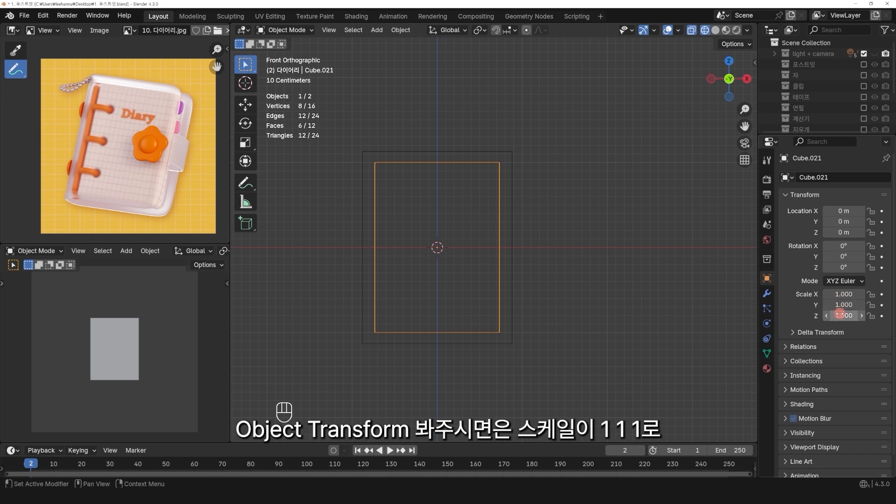
Add a Bevel modifier to the inner block with 3 segments and an amount of 0.06 m.
left_click(766, 293)
left_click(816, 177)
mouse_move(775, 220)
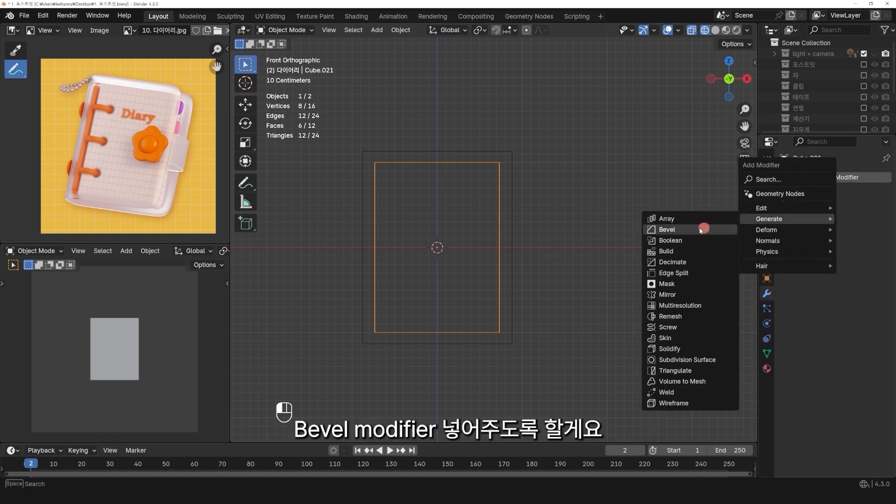
left_click(662, 229)
left_click(870, 249)
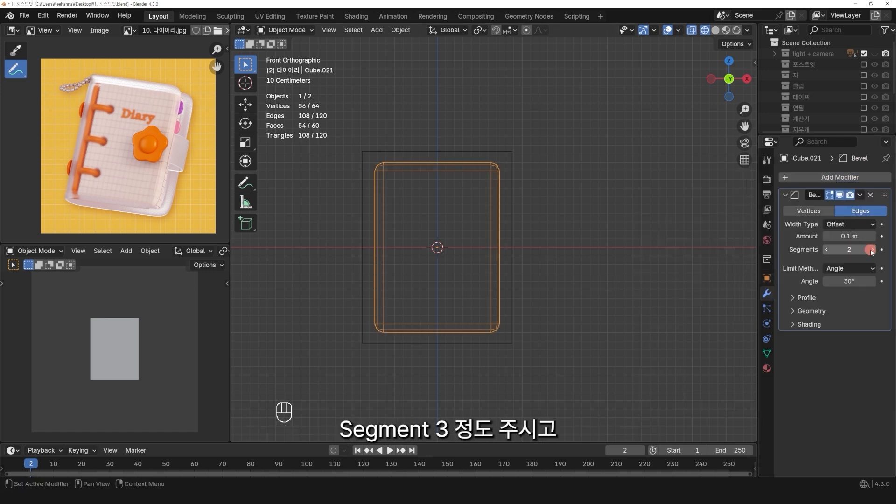
left_click(871, 250)
left_click(826, 236)
left_click(827, 237)
left_click(827, 237)
left_click(826, 237)
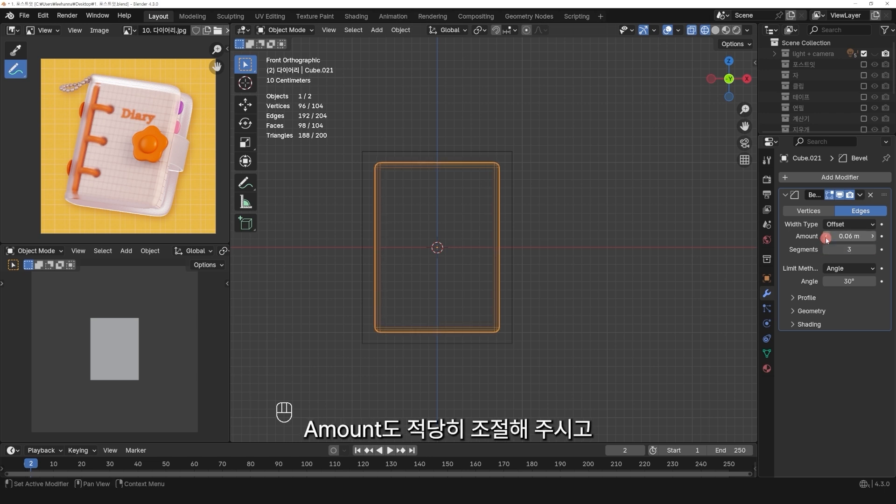
Apply Shade Smooth to the inner block in solid shading.
key("alt+z")
mouse_move(544, 202)
middle_mouse_down()
mouse_move(466, 159)
mouse_move(556, 184)
middle_mouse_up()
key("z")
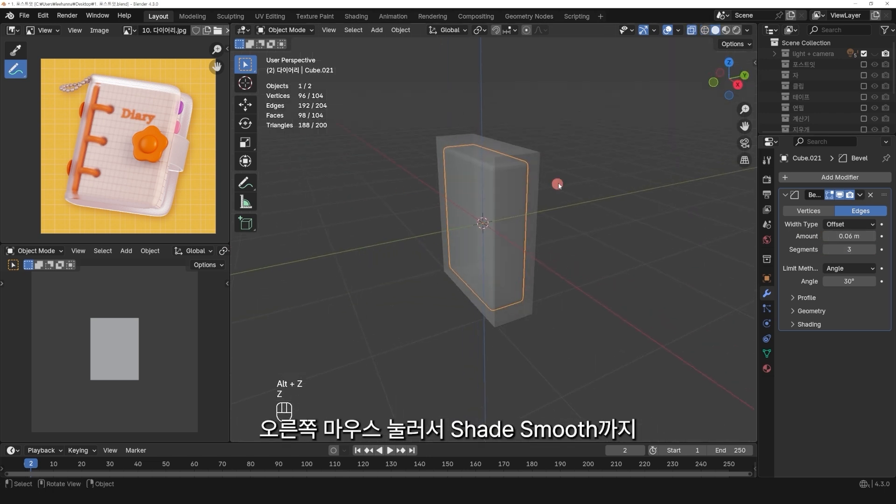
right_click(590, 178)
left_click(568, 179)
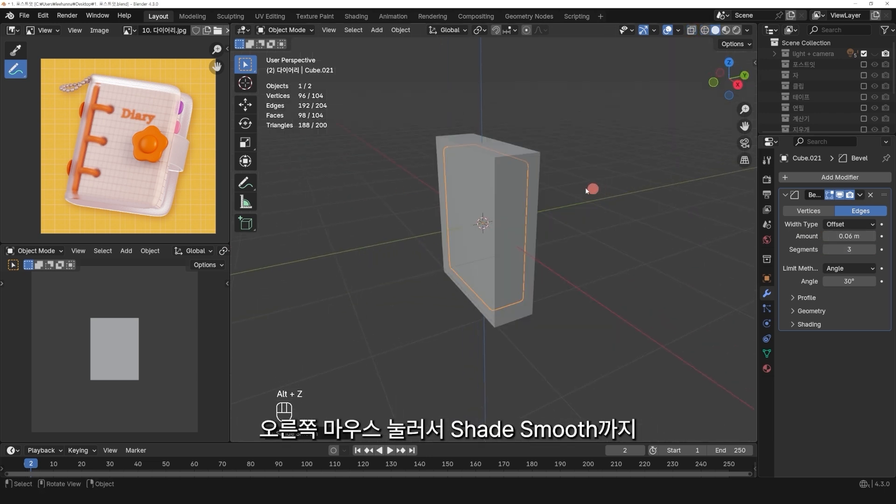
Delete the top, bottom and +X side faces of the outer block in face select mode.
left_click(539, 154)
left_click(285, 29)
left_click(291, 50)
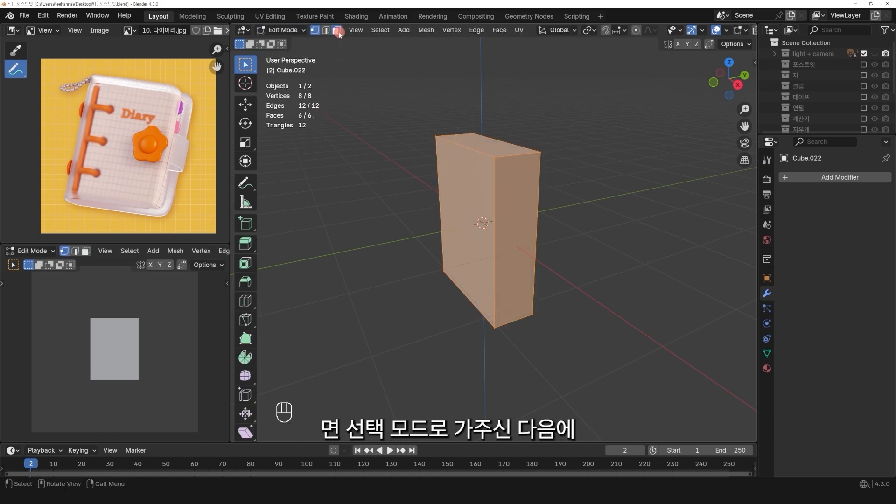
left_click(579, 155)
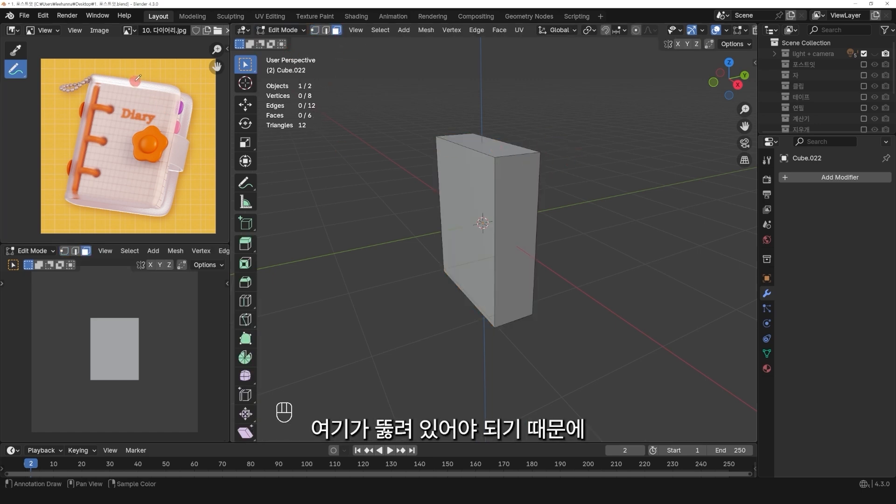
left_click(489, 150)
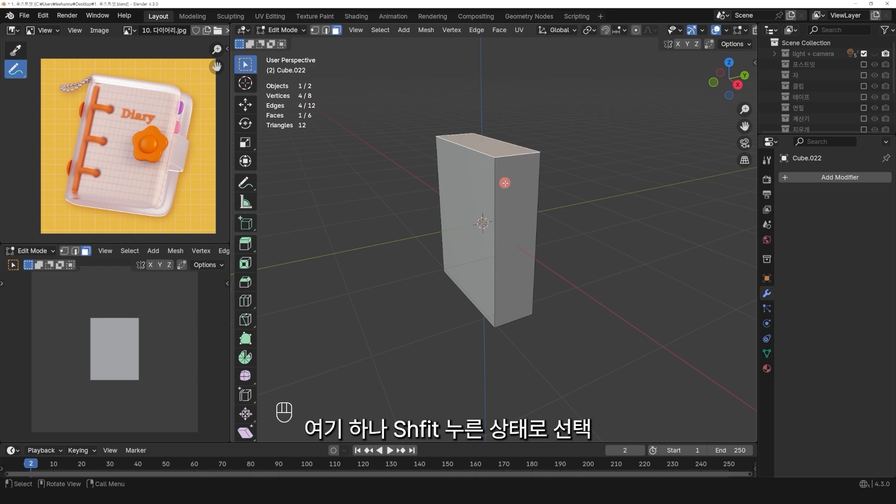
left_click(512, 189, "shift")
middle_click_drag(512, 189, 604, 196)
key("x")
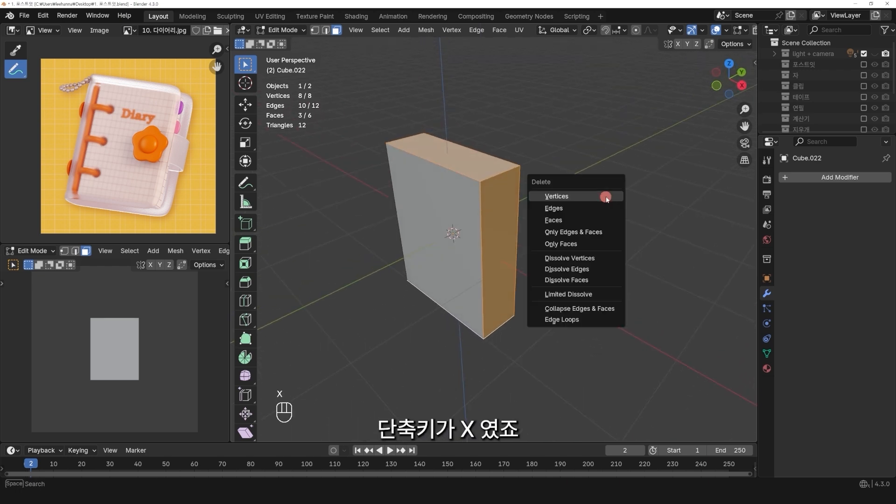
left_click(565, 224)
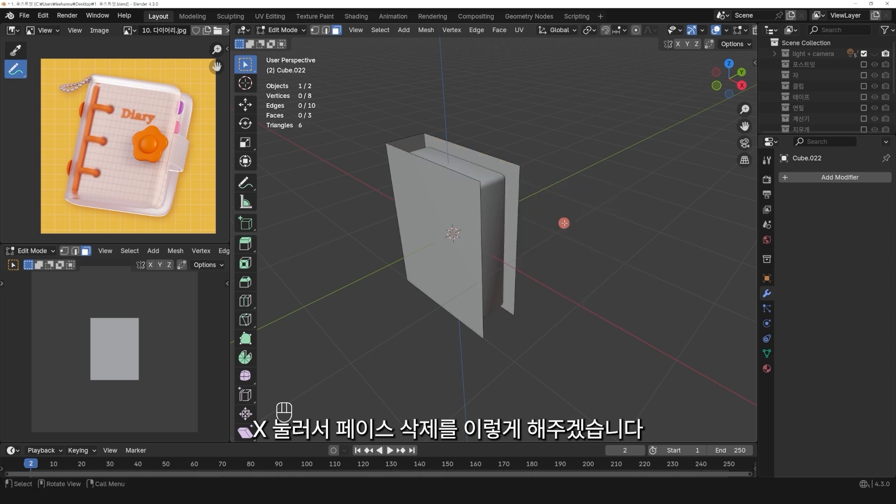
Add a Solidify modifier to the outer cover with an offset of 1.0 and a thickness of 0.12 m.
middle_click_drag(460, 173, 537, 187)
left_click(866, 179)
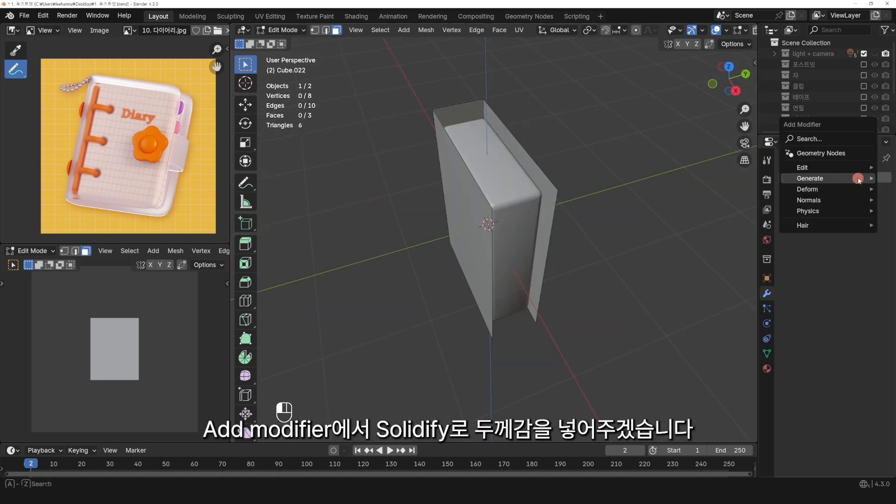
mouse_move(837, 183)
left_click(735, 308)
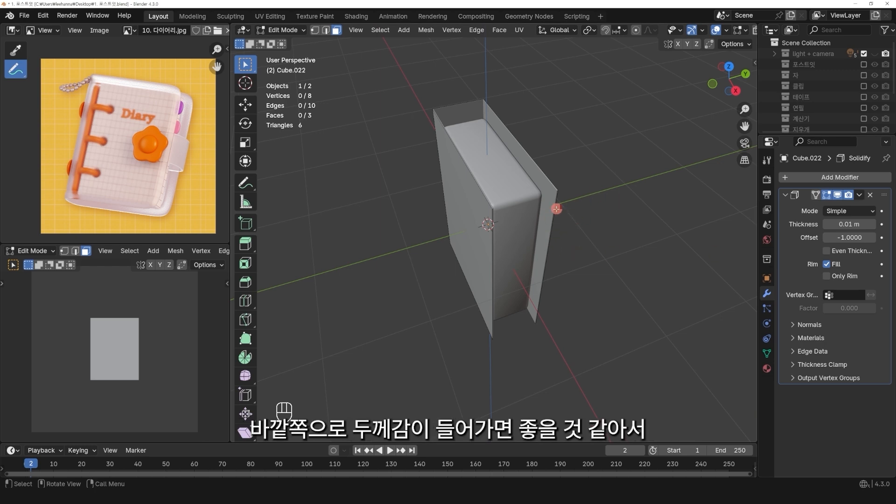
left_click_drag(830, 238, 667, 236)
left_click_drag(849, 224, 590, 187)
Enable Even Thickness on the cover's Solidify modifier while viewing it from above.
key("KP_7")
scroll(481, 210, "up", 3)
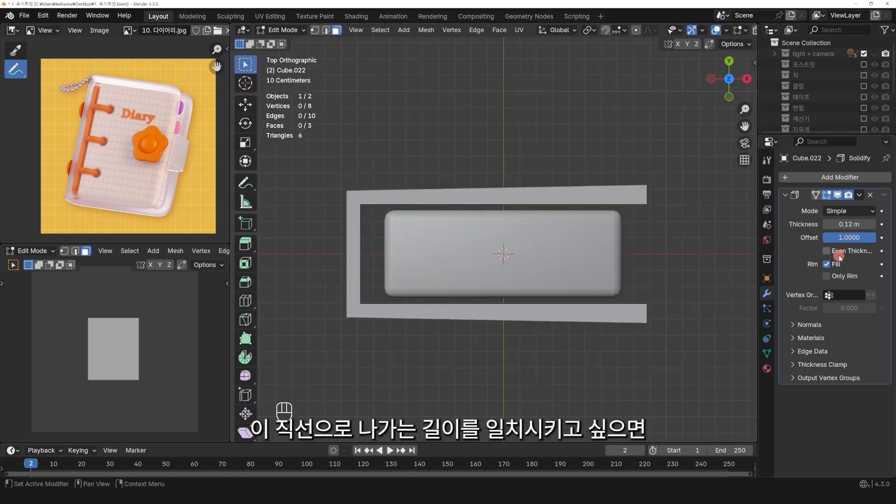
left_click_drag(758, 243, 740, 243)
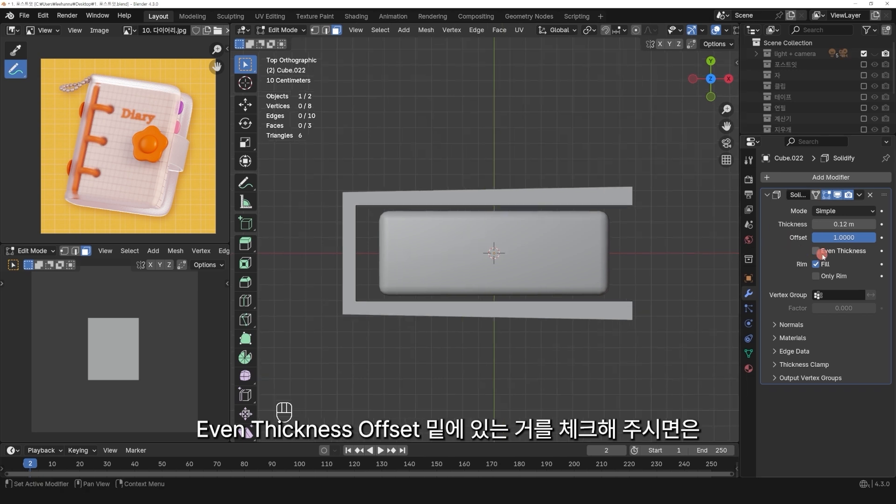
left_click(819, 255)
left_click(819, 255)
left_click(819, 254)
left_click(819, 254)
left_click(819, 255)
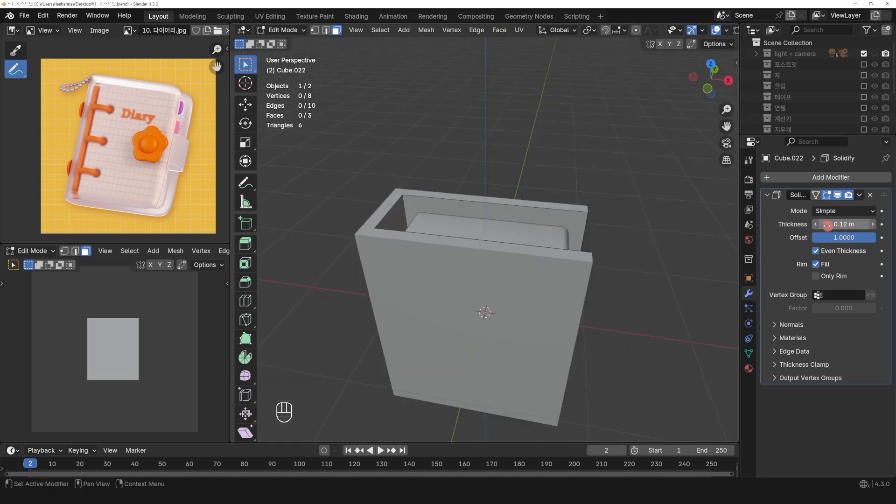
Set the cover's Solidify thickness to 0.07 m.
left_click(816, 224)
left_click(817, 224)
left_click(816, 224)
left_click(817, 224)
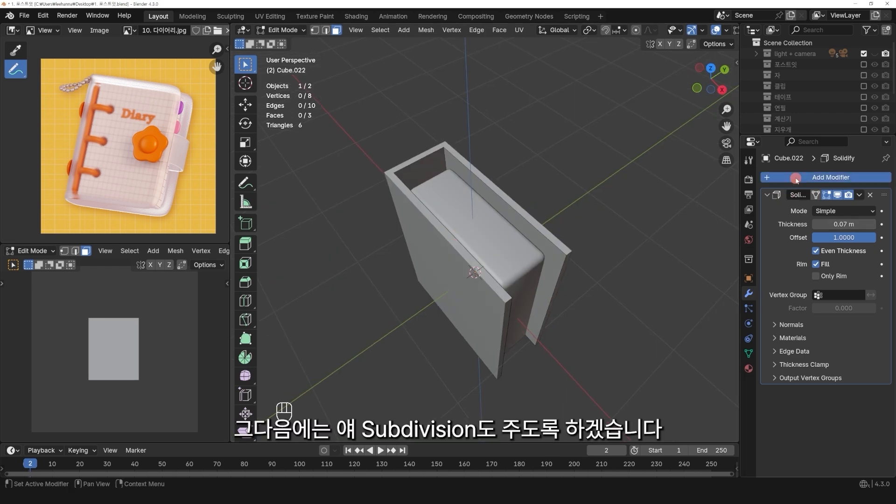
Add a Subdivision Surface modifier to the cover with viewport and render levels both at 3.
left_click(774, 177)
left_click(746, 140)
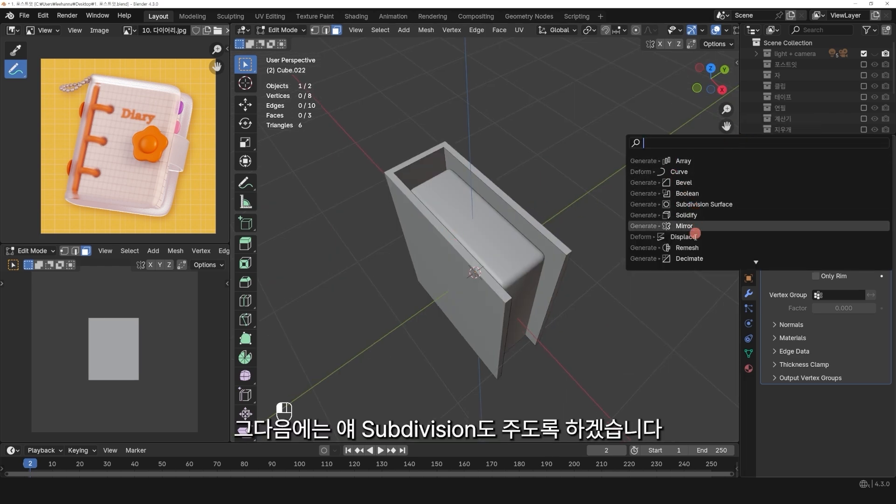
left_click(708, 202)
left_click(872, 421)
left_click(872, 421)
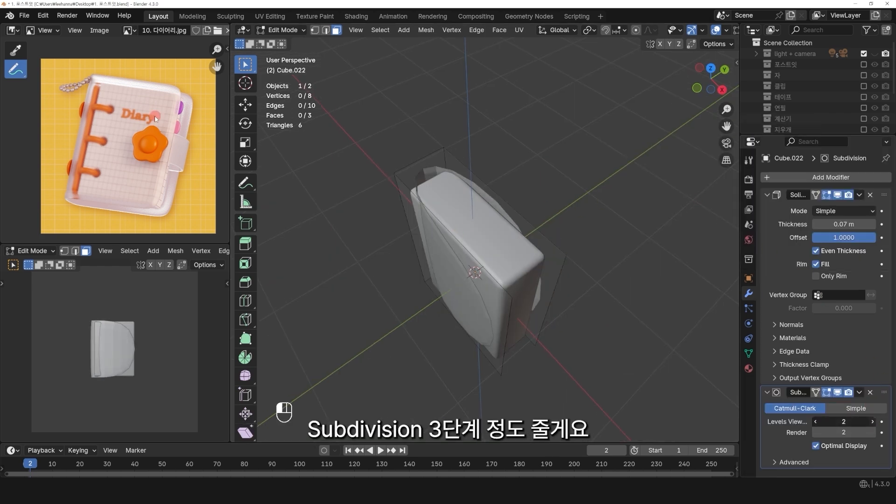
left_click_drag(740, 401, 730, 401)
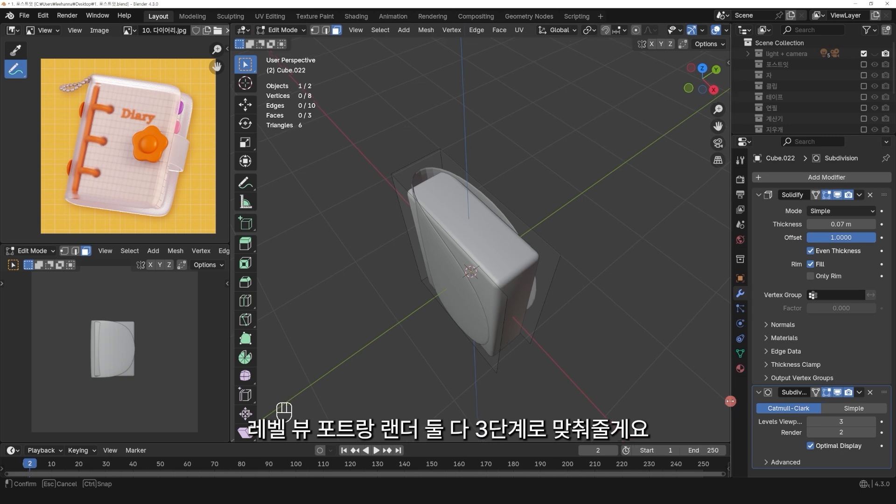
left_click(872, 432)
Apply Shade Smooth to the outer cover in Object Mode.
middle_click_drag(456, 199, 441, 159)
key("Tab")
key("KP_1")
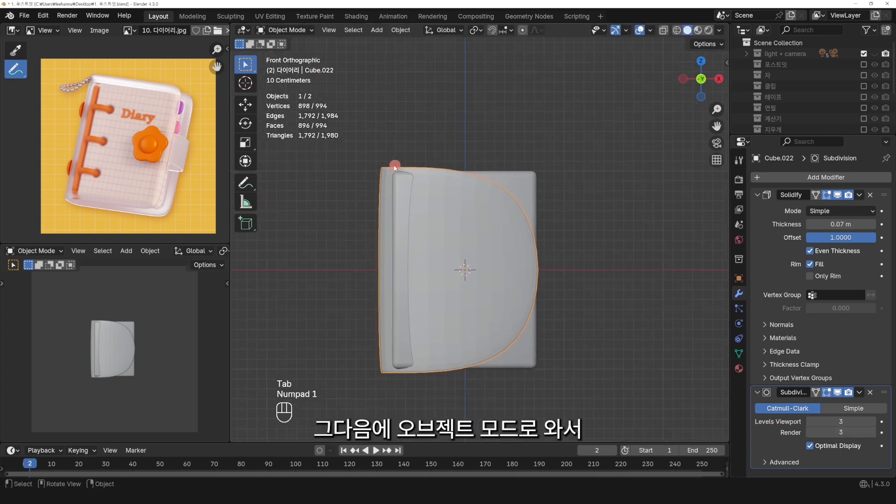
right_click(378, 172)
left_click(378, 171)
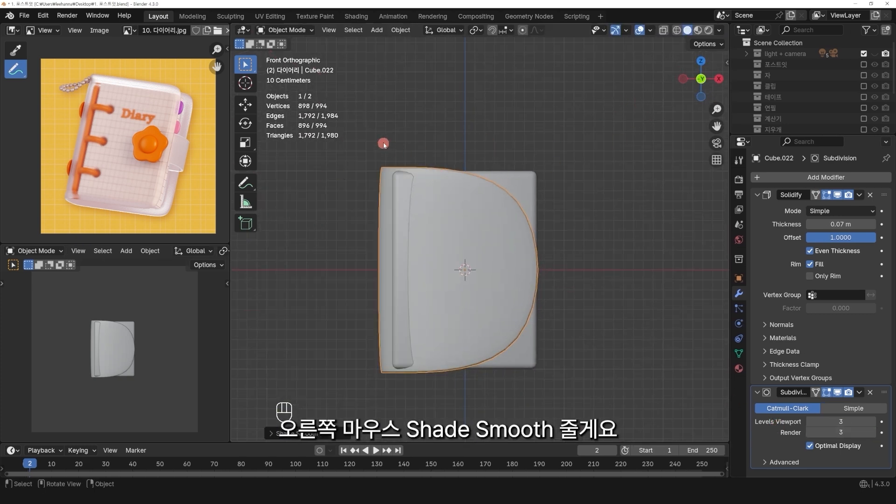
Select the cover's two vertical spine edges in Edit Mode with edge selection.
middle_click_drag(383, 144, 418, 127, "shift")
middle_click_drag(483, 160, 372, 208)
left_click(286, 30)
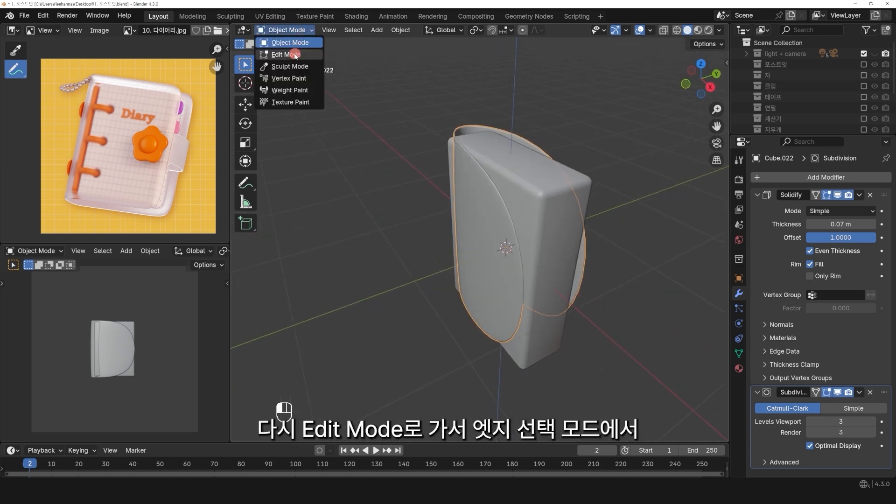
left_click(295, 55)
left_click(328, 31)
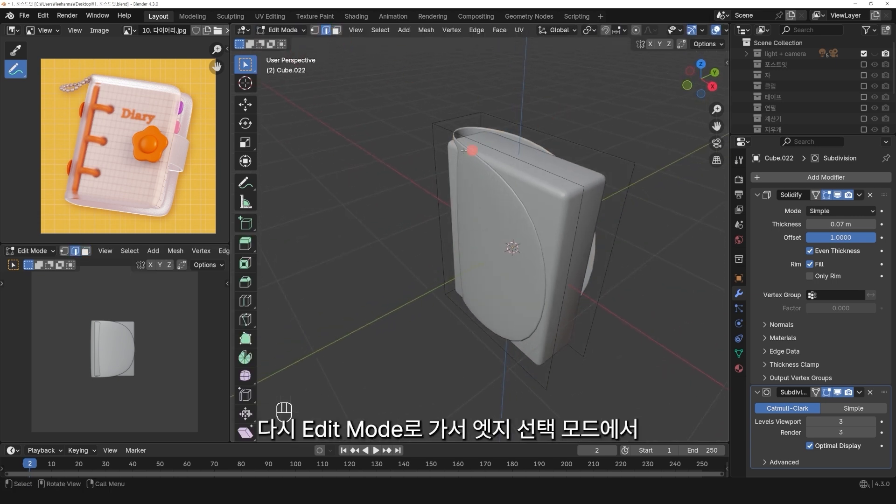
left_click(437, 151)
middle_click_drag(466, 152, 625, 156)
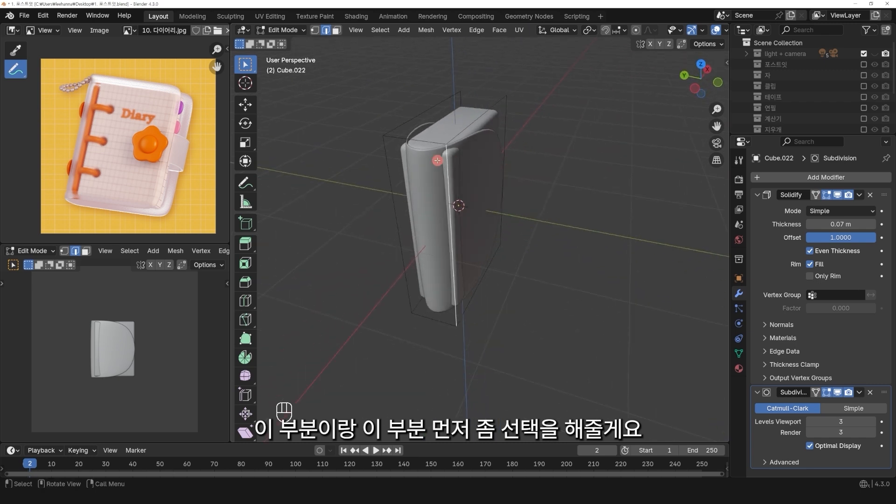
left_click(385, 156, "shift")
middle_click_drag(461, 124, 428, 155)
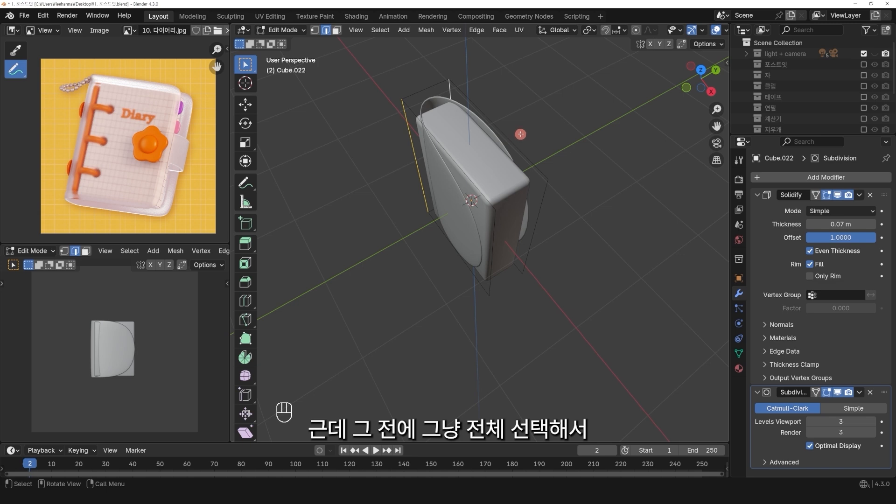
Select the whole cover mesh and scale it up along the Y axis.
key("a")
key("a")
middle_click_drag(509, 128, 447, 138)
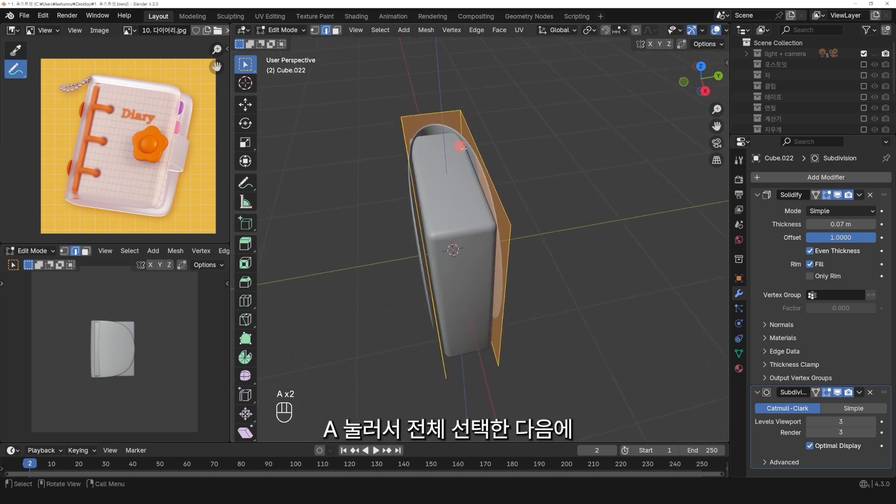
mouse_move(497, 218)
middle_mouse_down()
mouse_move(480, 214)
mouse_move(485, 210)
middle_mouse_up()
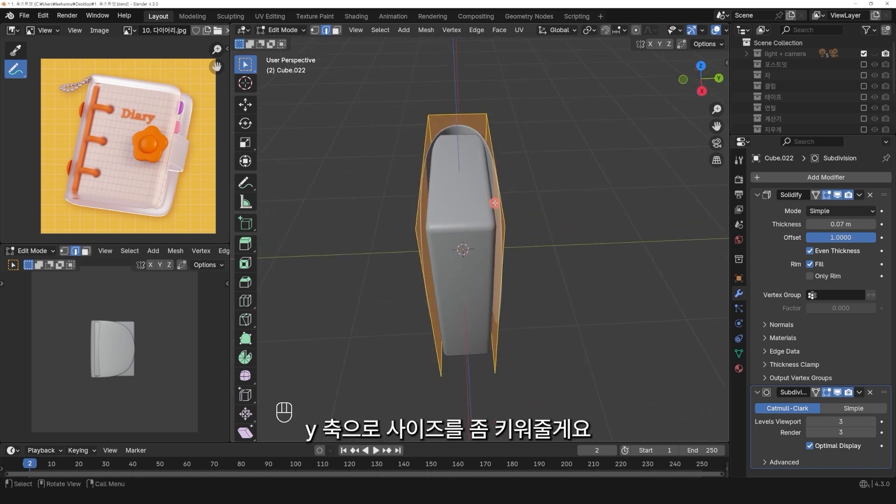
key("s")
key("y")
left_click(575, 176)
left_click(575, 177)
Reselect the entire cover mesh and fine-tune its depth by scaling along Y again.
middle_click_drag(510, 182, 525, 193)
key("s")
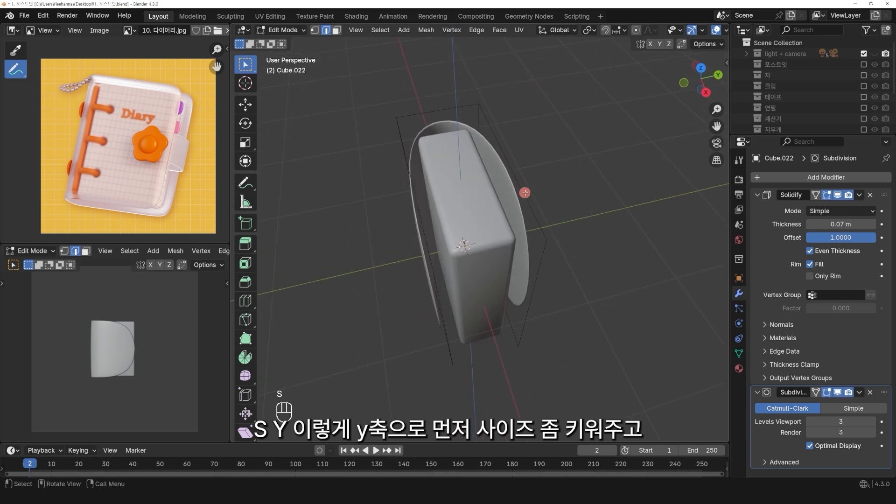
key("a")
key("s")
key("y")
left_click(523, 193)
Select both vertical corner edges of the cover's spine.
middle_click_drag(423, 133, 473, 112)
left_click(416, 170)
middle_click_drag(443, 169, 556, 164)
left_click(364, 178, "shift")
middle_click_drag(471, 201, 493, 203, "shift")
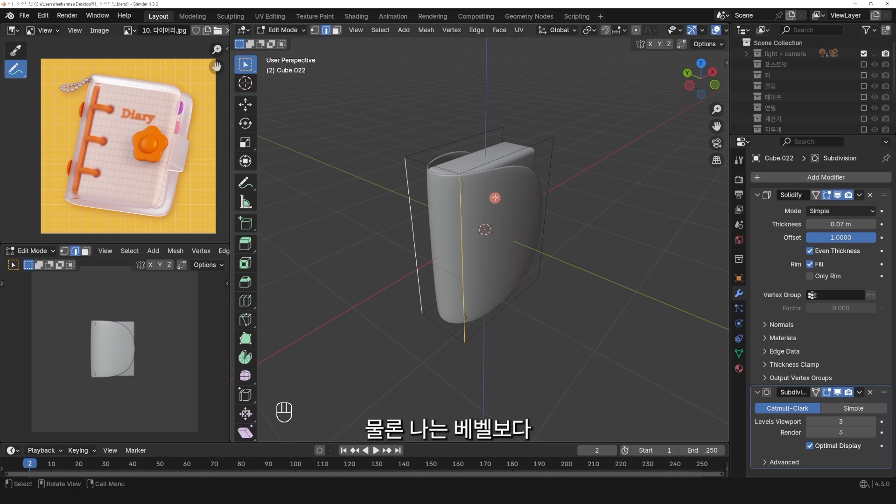
middle_click_drag(480, 194, 448, 186)
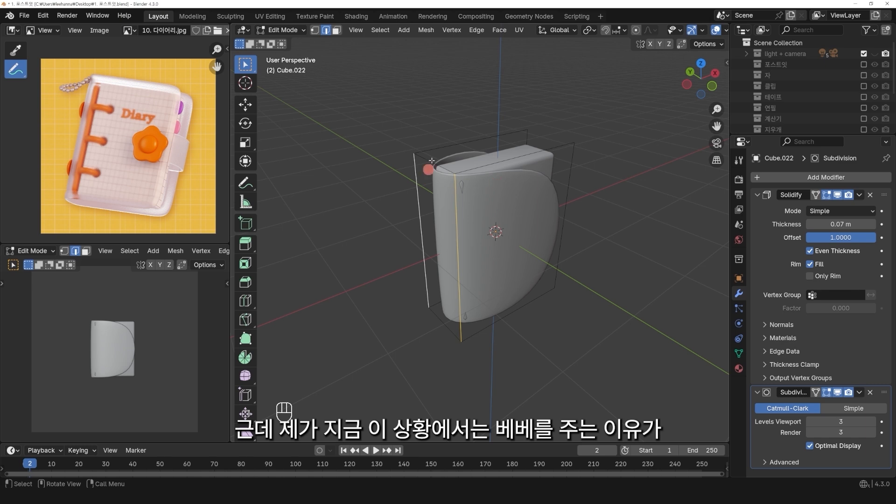
middle_click_drag(486, 193, 548, 187)
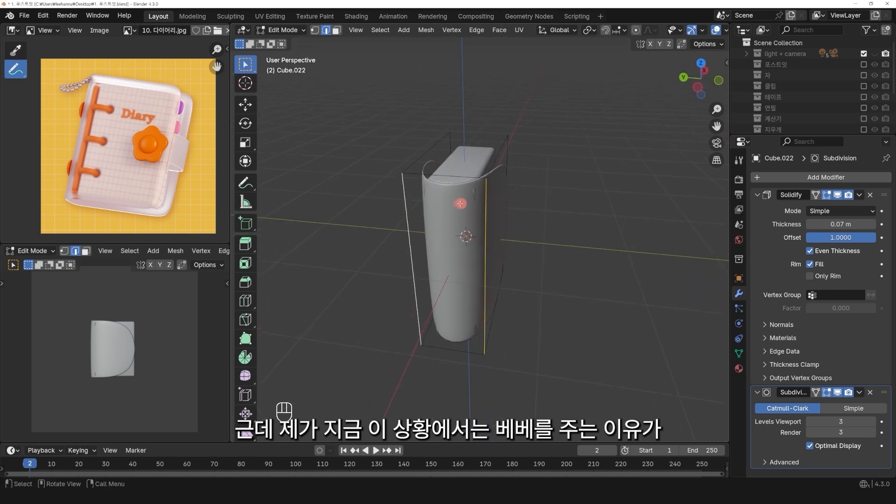
Try sharpening the cover's spine corners with vertical loop cuts placed close to the corner edges.
key("ctrl+r")
key("ctrl+r")
left_click(432, 167)
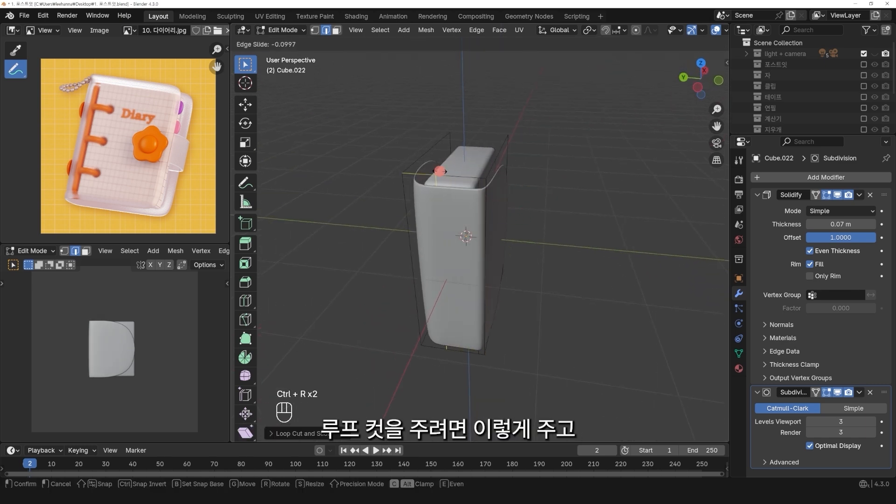
left_click(416, 168)
middle_click_drag(416, 168, 444, 196)
key("ctrl+r")
left_click(432, 178)
left_click(428, 179)
key("ctrl+r")
left_click(466, 206)
left_click(471, 205)
middle_click_drag(519, 158, 463, 208)
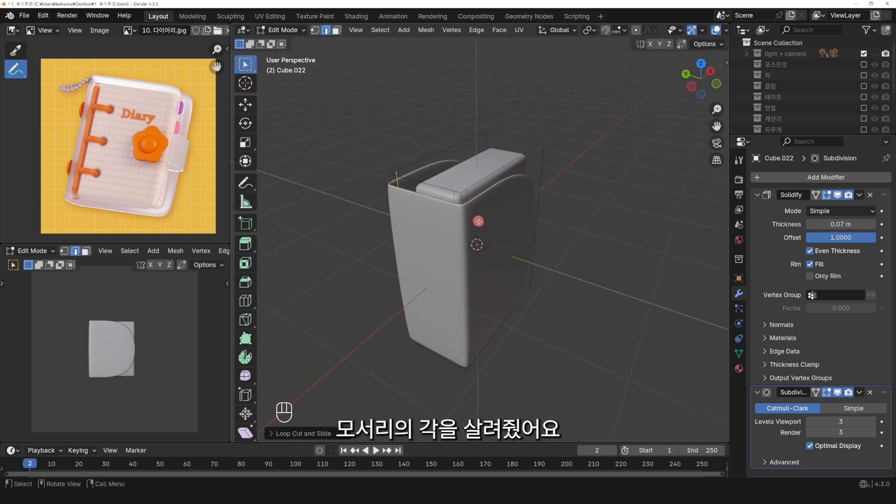
Undo the loop cuts around the cover's spine corners.
key("ctrl+z")
key("ctrl+z")
key("ctrl+z")
key("ctrl+z")
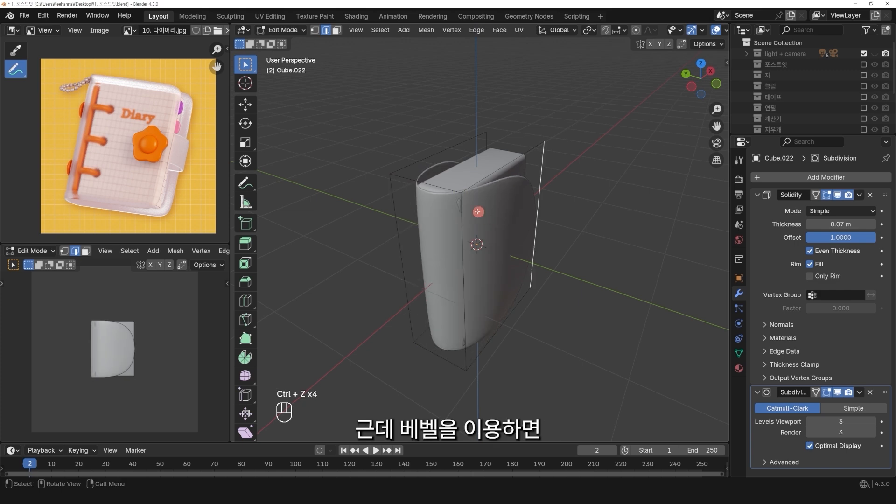
Bevel the cover's two vertical spine edges with 3 segments and an offset of about 0.19 m.
left_click(387, 196, "shift")
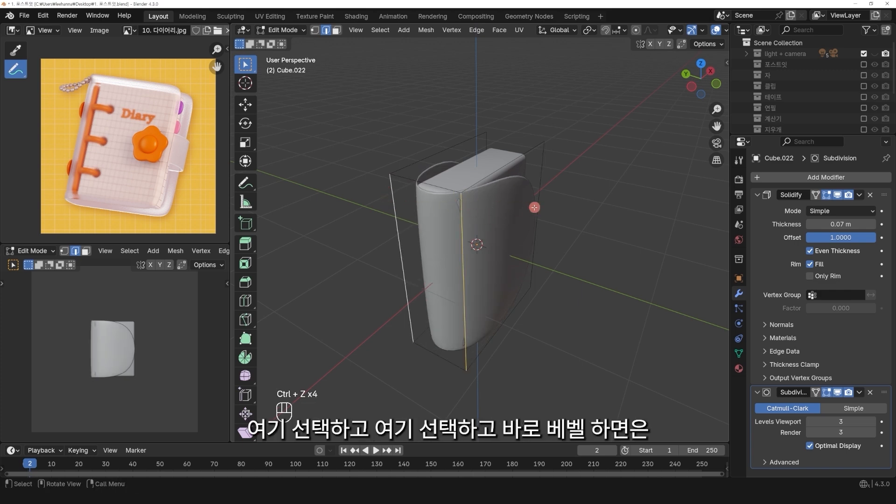
key("ctrl+b")
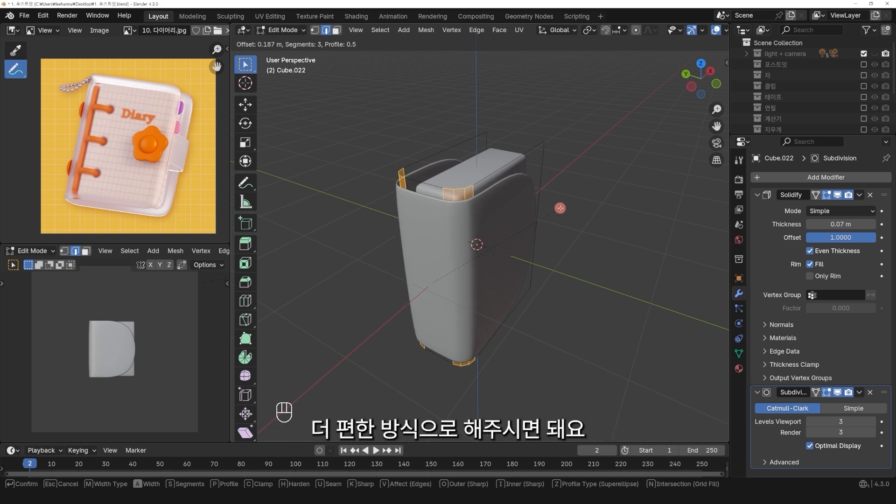
scroll(569, 204, "up", 2)
left_click(572, 201)
middle_click_drag(571, 202, 412, 205)
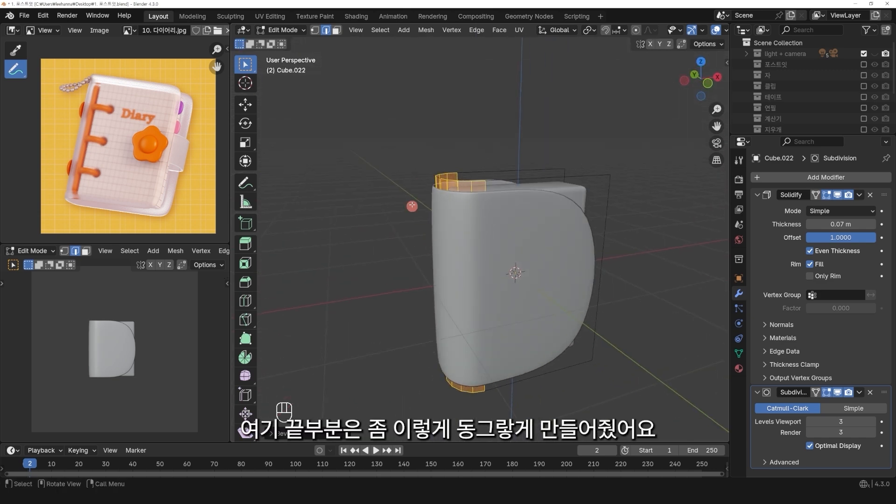
middle_click_drag(471, 204, 560, 220)
key("KP_1")
left_click(587, 206)
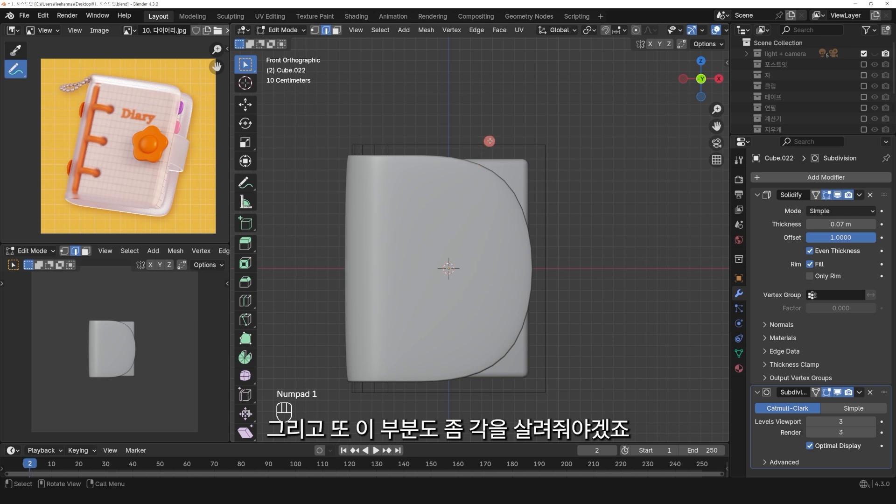
Add a vertical loop cut near the open side edge of both the front and back covers.
middle_click_drag(502, 238, 484, 148)
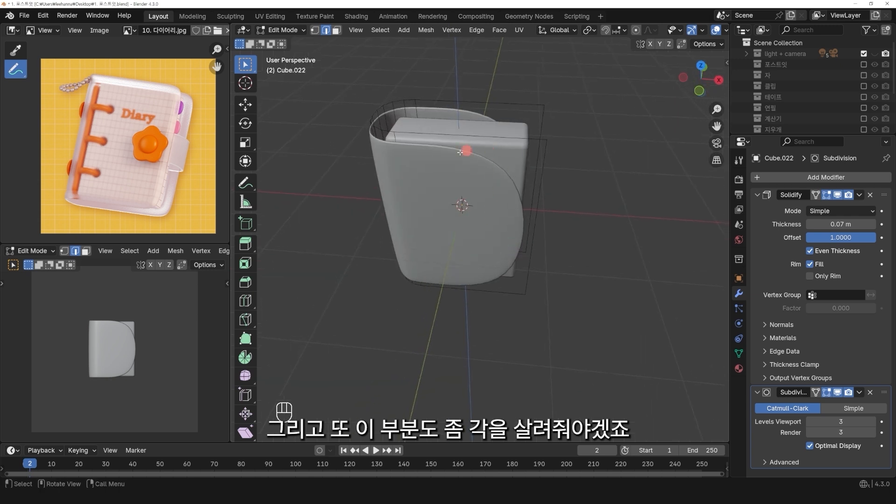
key("ctrl+r")
left_click(463, 135)
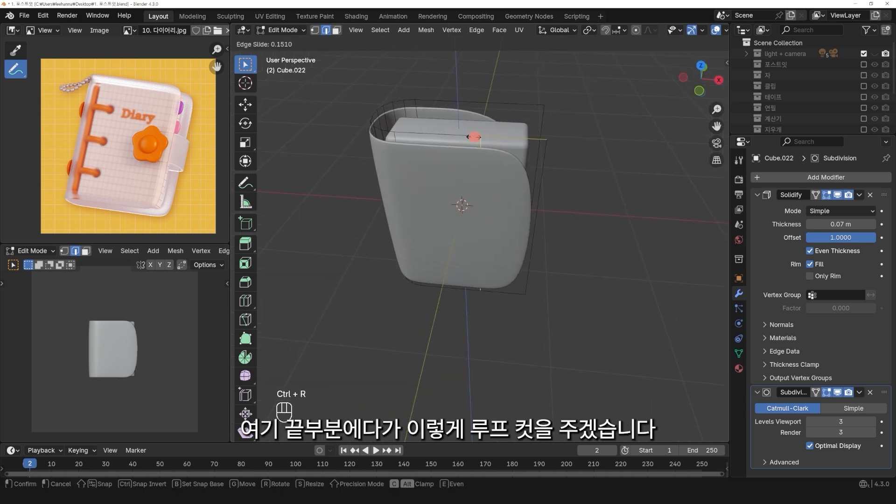
left_click(516, 140)
middle_click_drag(516, 140, 542, 153)
key("ctrl+r")
left_click(542, 153)
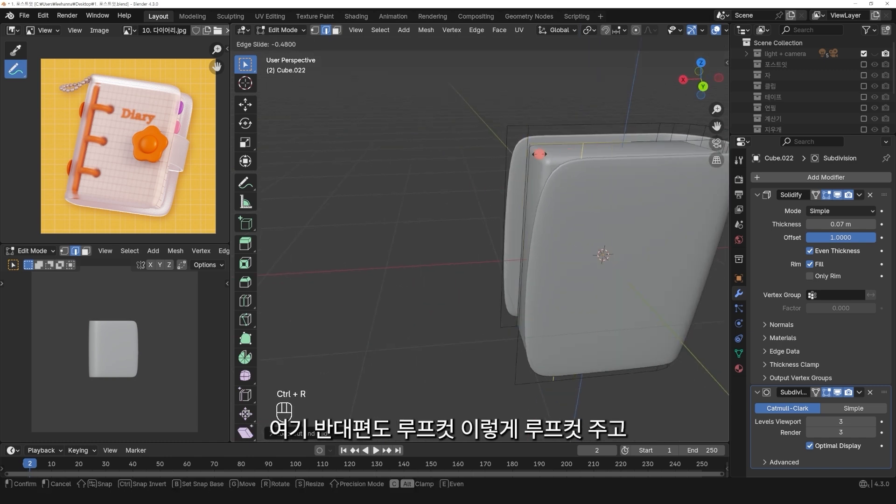
left_click(519, 150)
Add a horizontal loop cut across the middle of the cover's height.
middle_click_drag(520, 151, 607, 177)
key("KP_1")
left_click(616, 181)
scroll(520, 199, "down", 3)
middle_click_drag(518, 198, 536, 205, "shift")
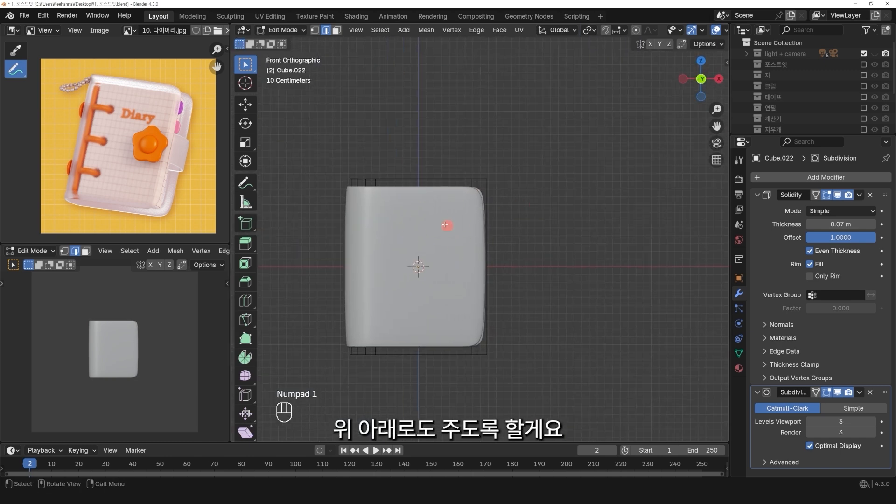
key("ctrl+r")
left_click(359, 247)
Using X-ray display, move the front cover's vertical loop cut along X to line up with the back cover's cut.
key("alt+z")
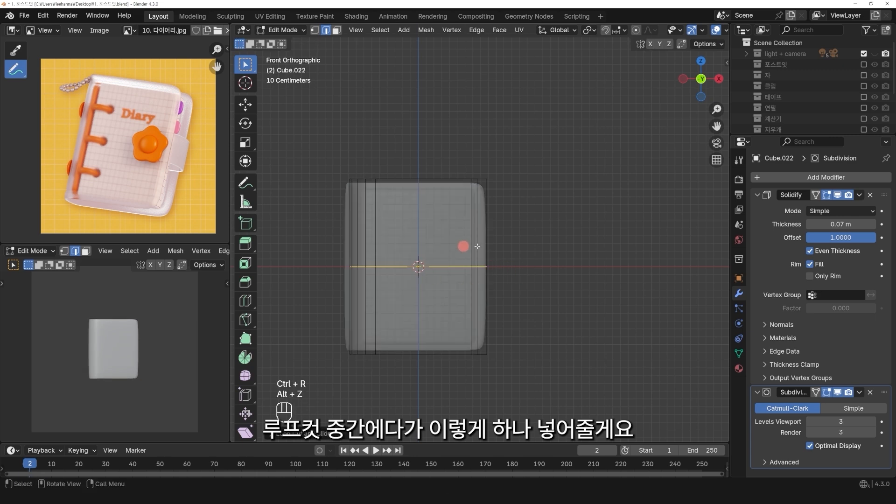
scroll(486, 283, "up", 1)
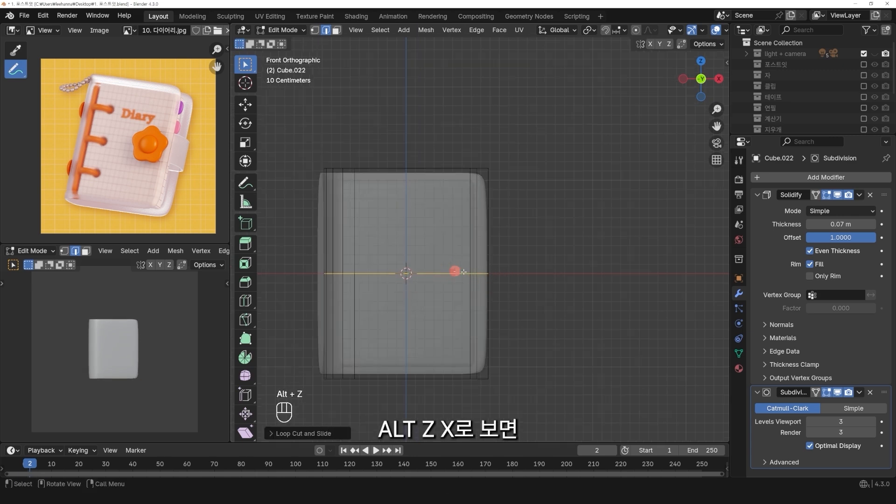
middle_click_drag(469, 185, 495, 177)
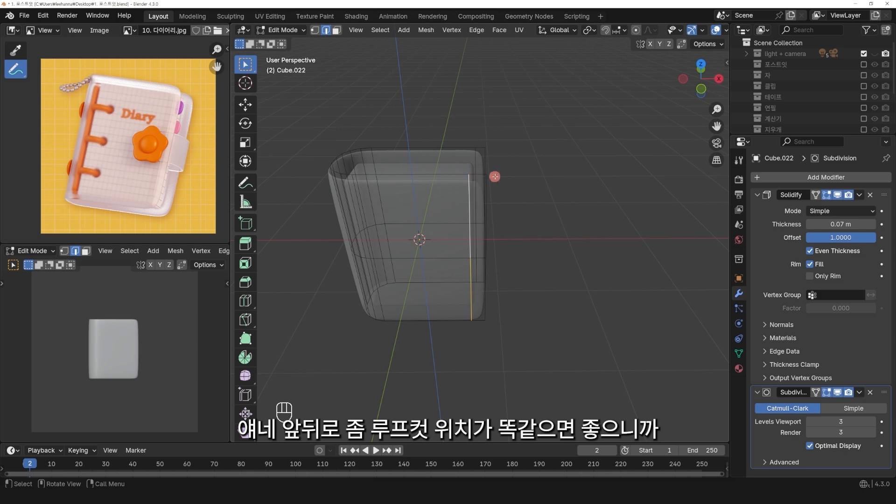
key("KP_1")
scroll(468, 190, "up", 4)
key("g")
key("x")
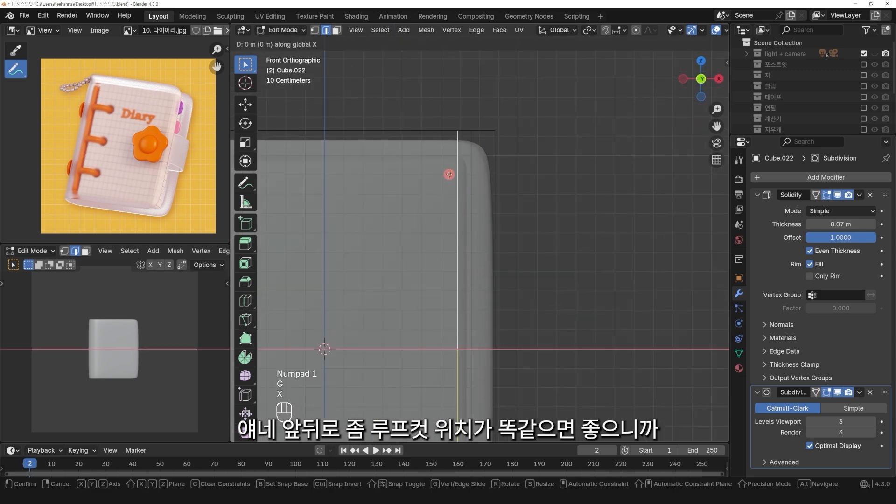
left_click(462, 173)
scroll(532, 202, "down", 5)
key("alt+z")
mouse_move(532, 202)
middle_mouse_down()
mouse_move(432, 194)
mouse_move(368, 226)
mouse_move(430, 214)
mouse_move(382, 214)
mouse_move(521, 207)
mouse_move(532, 194)
middle_mouse_up()
key("Tab")
key("KP_1")
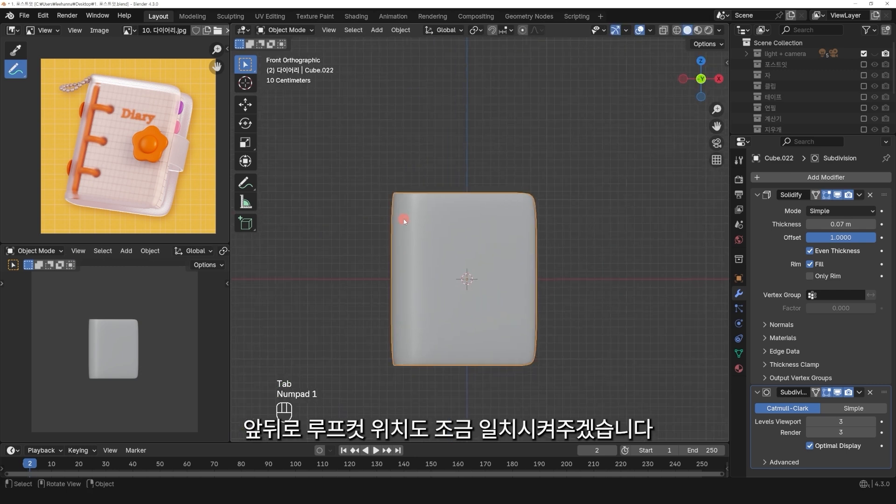
Add horizontal loop cuts near the cover's top and bottom edges with X-ray display on.
key("Tab")
key("alt+z")
key("ctrl+r")
left_click(398, 195)
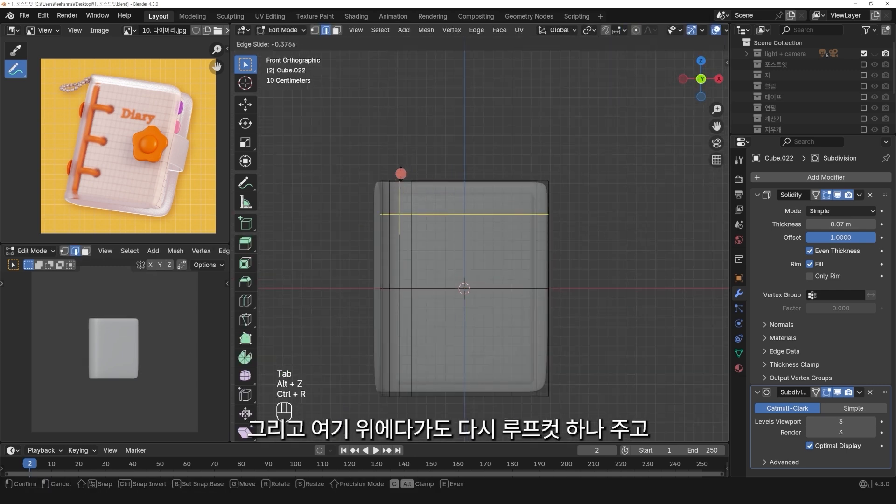
left_click(404, 154)
key("ctrl+r")
left_click(393, 331)
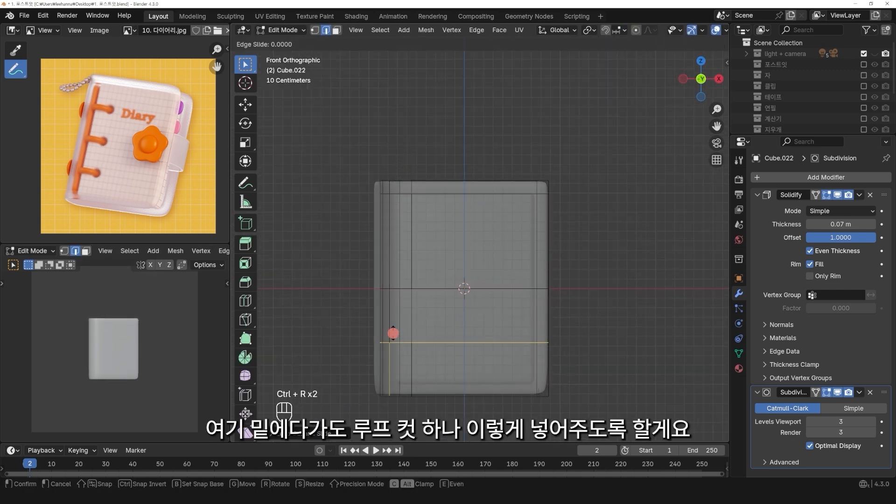
left_click(397, 367)
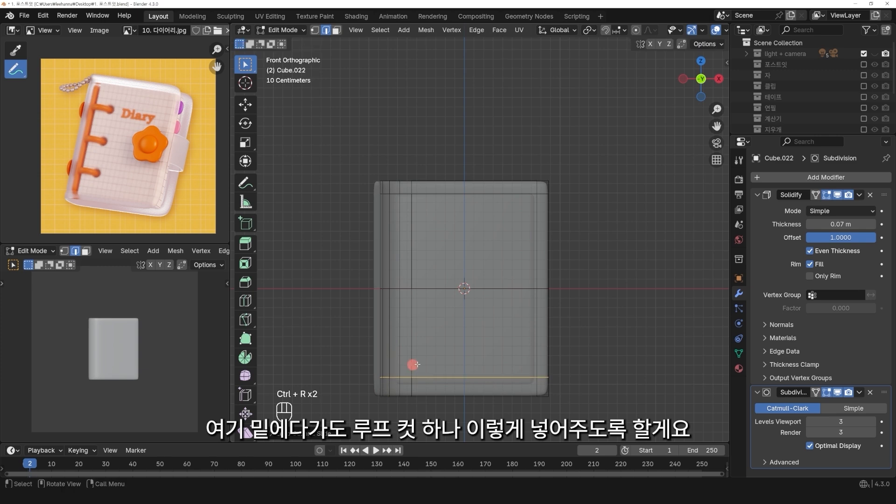
Adjust the bottom horizontal loop cut's position along Z and return to Object Mode.
key("g")
key("z")
left_click(578, 343)
key("Tab")
key("alt+z")
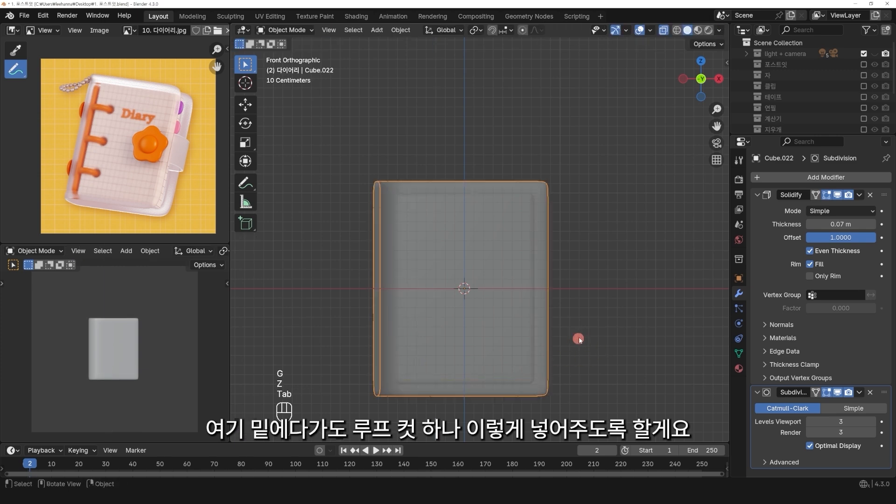
Set the cover's Solidify thickness to 0.09 m.
mouse_move(530, 246)
middle_mouse_down()
mouse_move(406, 267)
mouse_move(439, 286)
mouse_move(448, 266)
mouse_move(545, 248)
middle_mouse_up()
left_click(526, 248)
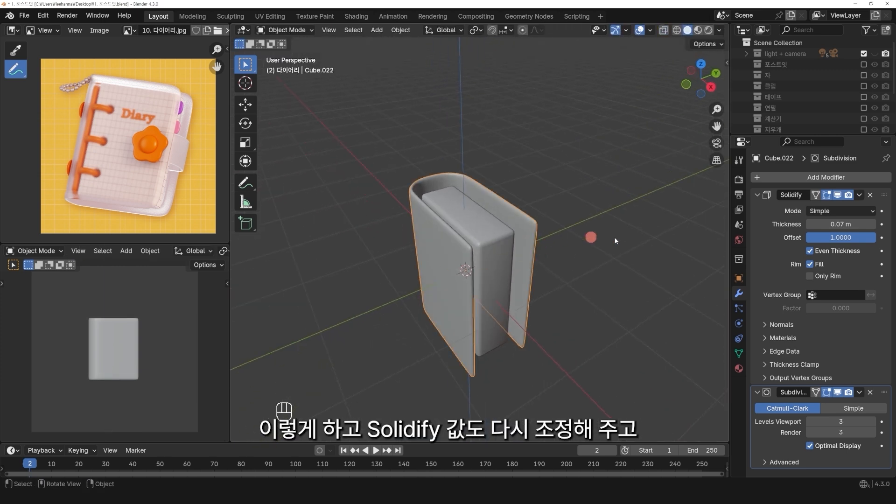
left_click(872, 225)
left_click(873, 224)
Scale the cover's entire mesh slightly along the Y axis in Edit Mode, then return to Object Mode and deselect it.
middle_click_drag(462, 191, 510, 240)
key("Tab")
key("a")
key("a")
middle_click_drag(528, 187, 511, 188)
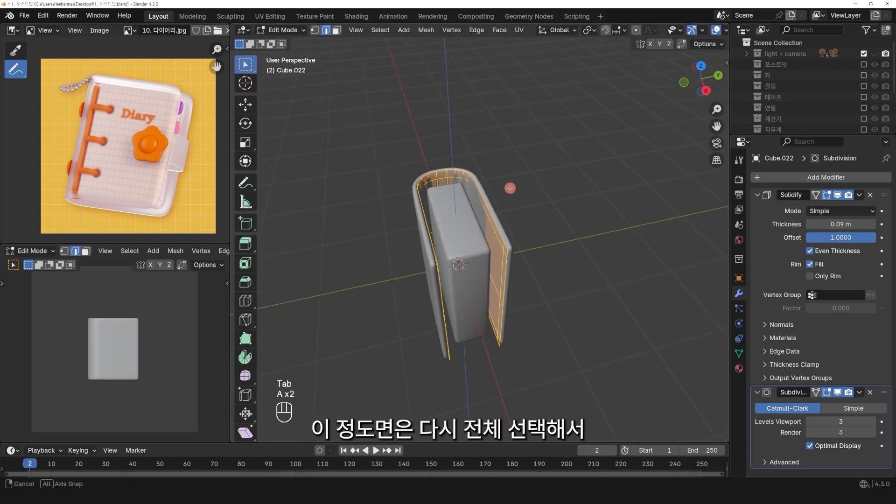
scroll(528, 189, "up", 1)
key("s")
key("y")
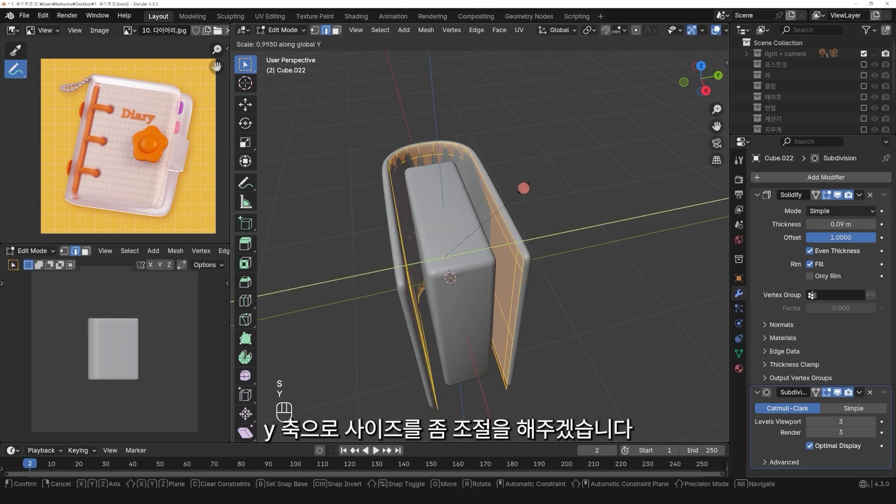
left_click(532, 189)
key("Tab")
left_click(532, 188)
Switch to the front view of the diary and save the file.
middle_click_drag(469, 184, 500, 176)
key("KP_1")
scroll(507, 199, "up", 1)
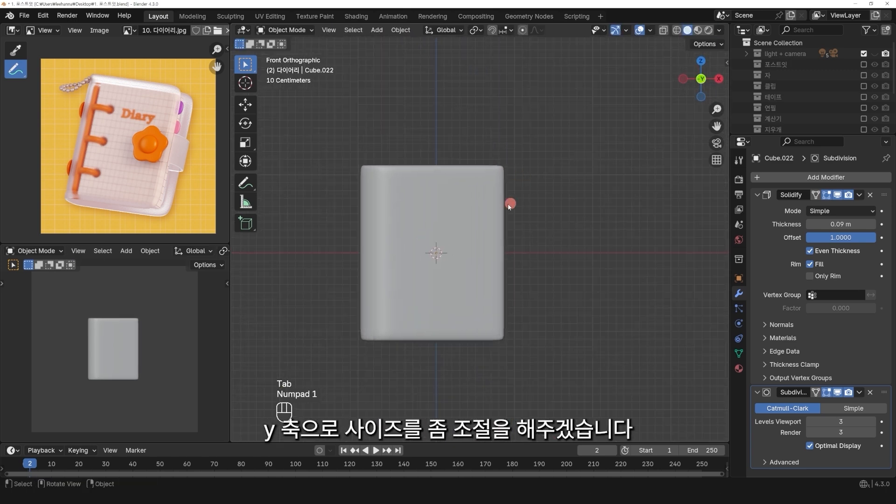
mouse_move(451, 202)
middle_mouse_down()
mouse_move(455, 195)
mouse_move(358, 230)
mouse_move(402, 236)
middle_mouse_up()
key("ctrl+s")
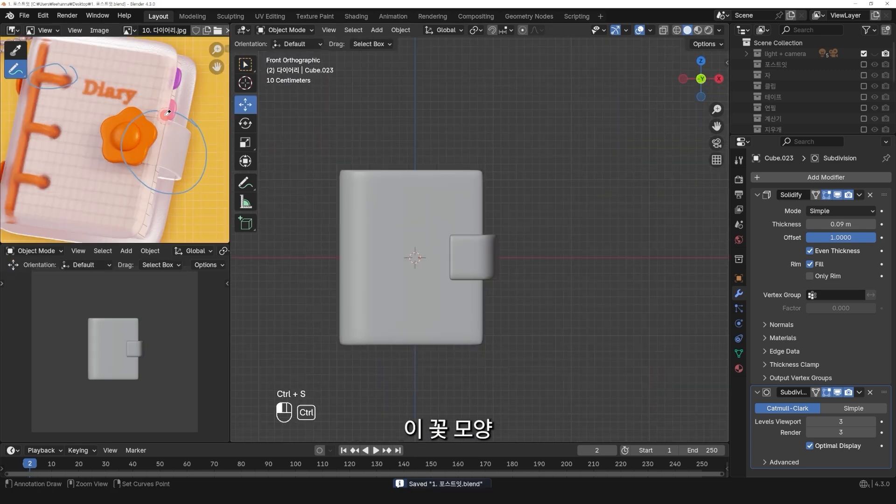
Erase the old annotations on the reference image, circle the orange flower clasp instead, and save the file.
mouse_move(166, 115)
left_mouse_down("ctrl")
mouse_move(121, 174)
mouse_move(195, 123)
left_mouse_up("ctrl")
mouse_move(146, 102)
left_mouse_down()
mouse_move(108, 102)
mouse_move(156, 154)
mouse_move(147, 96)
left_mouse_up()
mouse_move(78, 76)
left_mouse_down("ctrl")
mouse_move(40, 82)
mouse_move(70, 68)
left_mouse_up("ctrl")
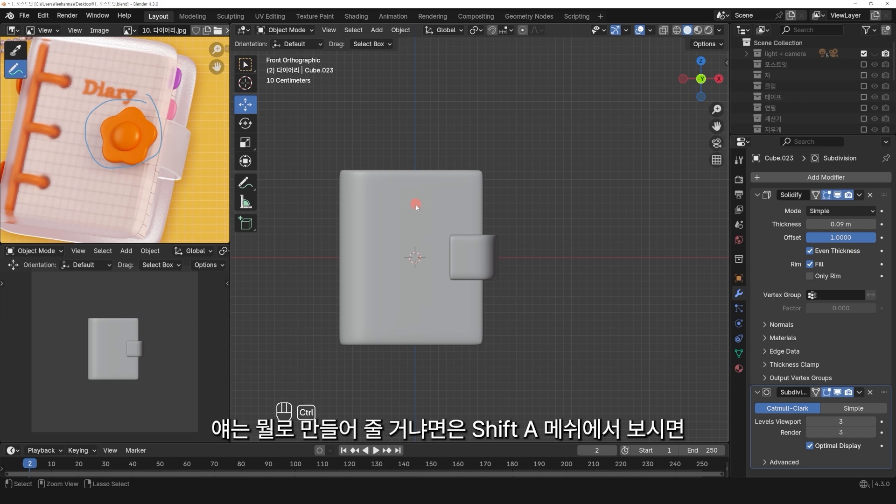
key("ctrl+s")
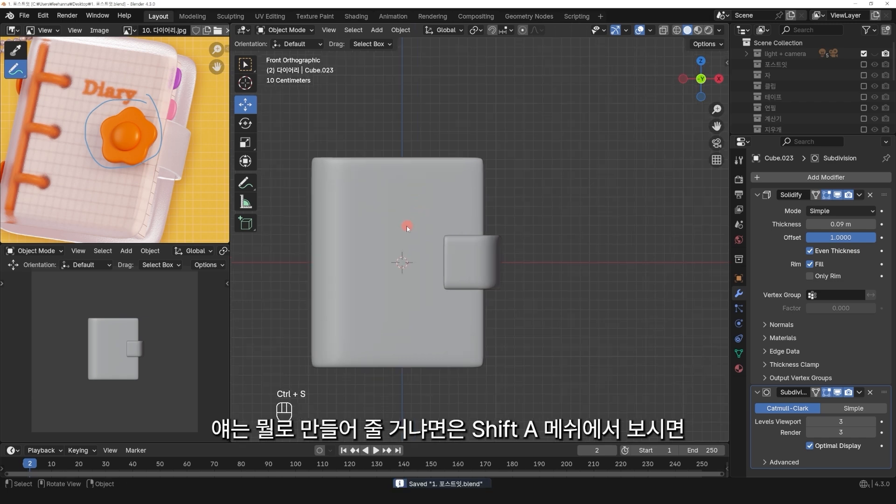
Check whether the list of addable mesh types includes the Extras group.
key("shift+a")
mouse_move(406, 227)
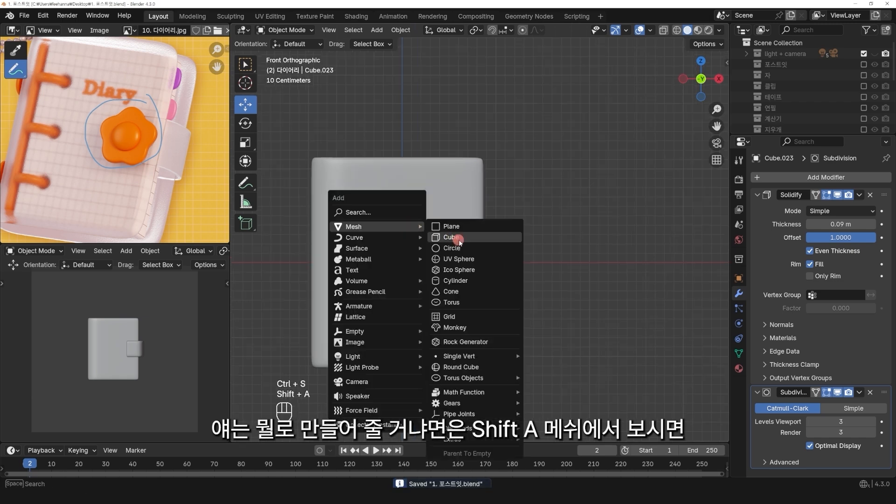
mouse_move(466, 439)
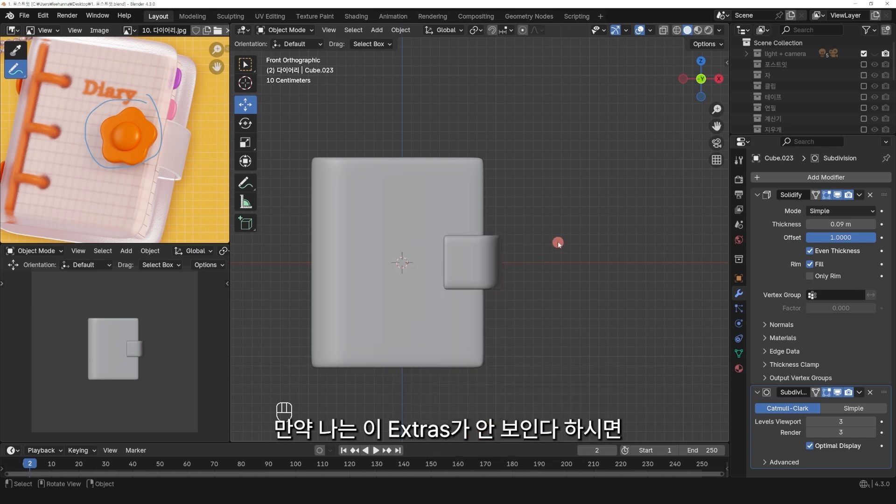
Search the available extensions in Preferences for "extra".
left_click(46, 16)
left_click(81, 153)
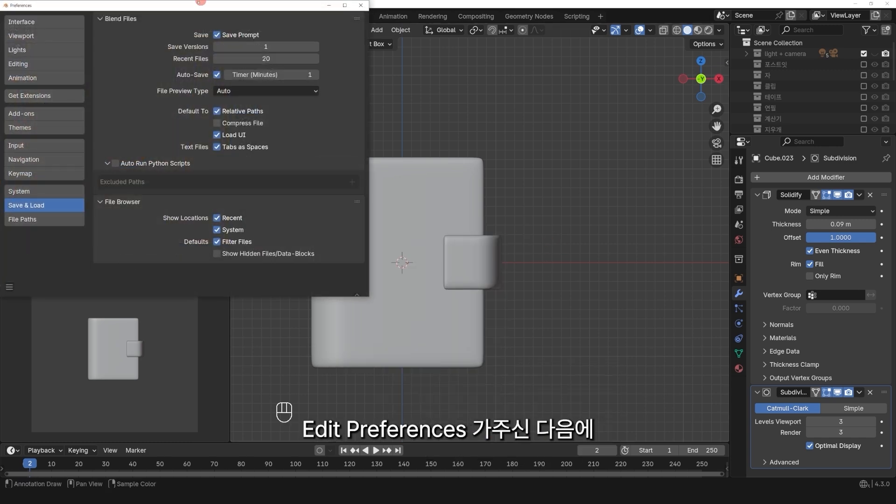
left_click(268, 130)
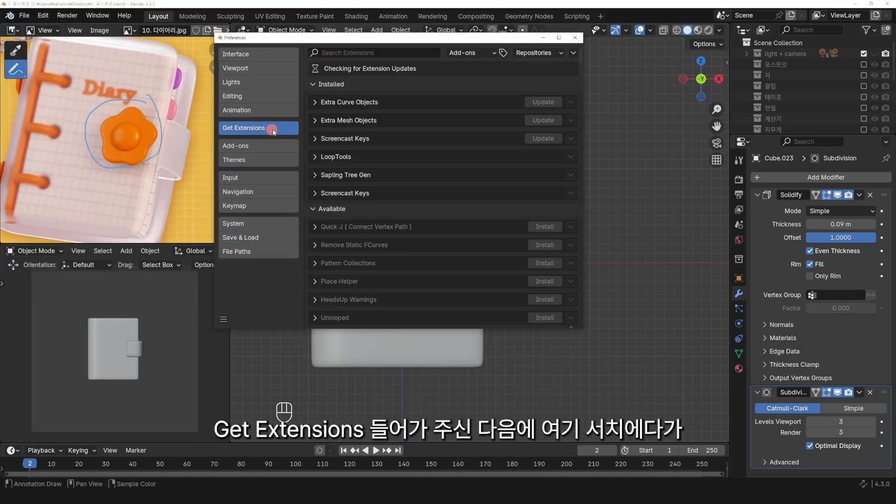
left_click(338, 53)
type("extra")
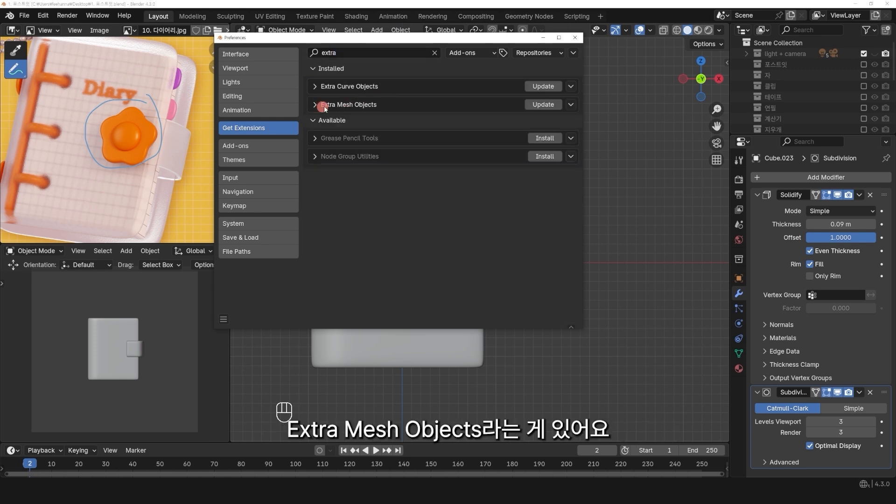
With the Preferences window moved aside, examine the addable mesh types supplied by Extra Mesh Objects.
left_click_drag(371, 33, 220, 58)
key("shift+a")
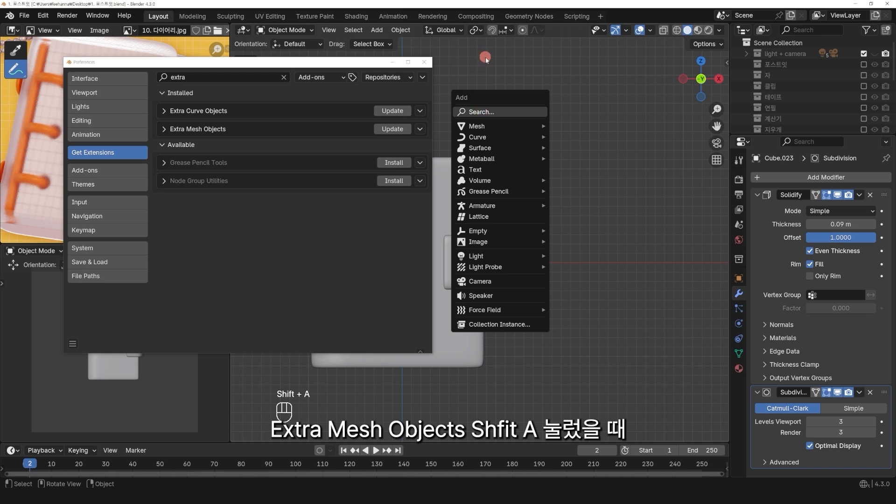
key("shift+a")
key("shift+a")
mouse_move(477, 121)
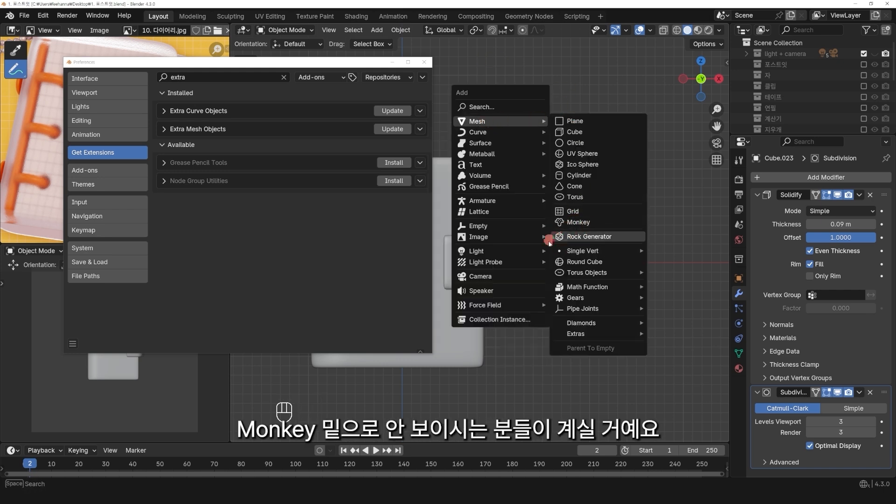
key("shift+a")
mouse_move(516, 154)
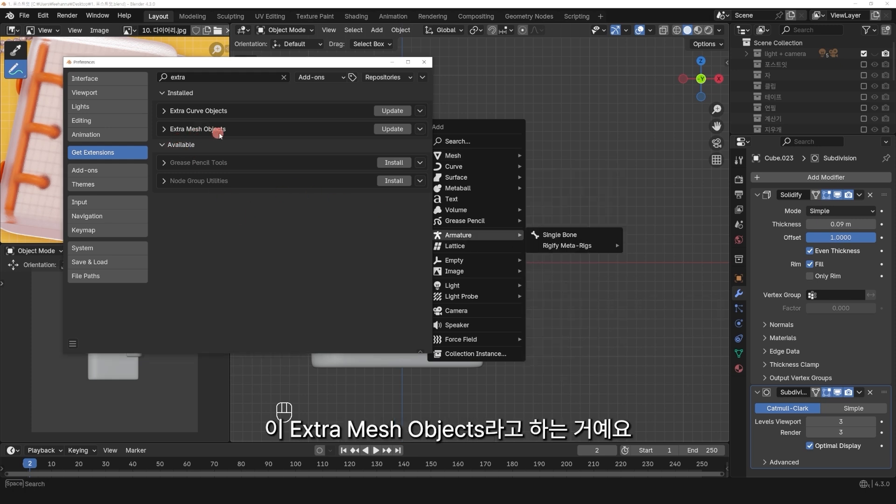
Update the Extra Mesh Objects extension, find it among the add-ons with "extra", and make sure it is enabled.
left_click(166, 129)
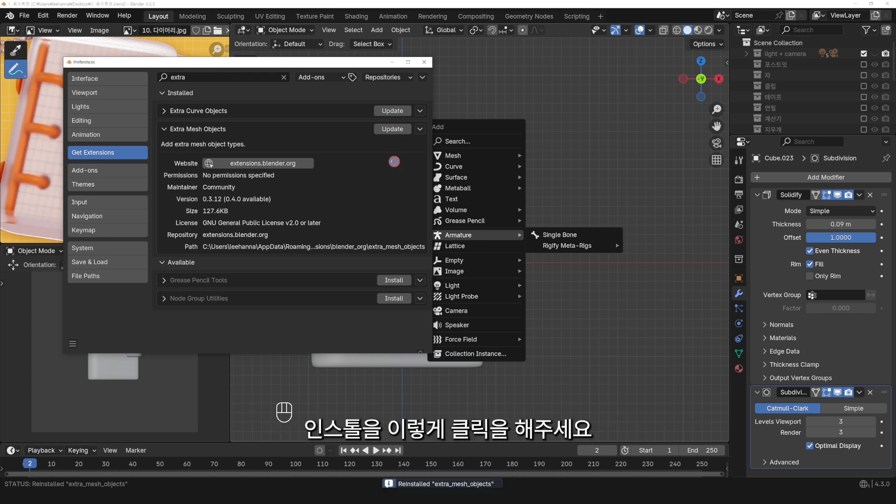
left_click(95, 170)
left_click(195, 78)
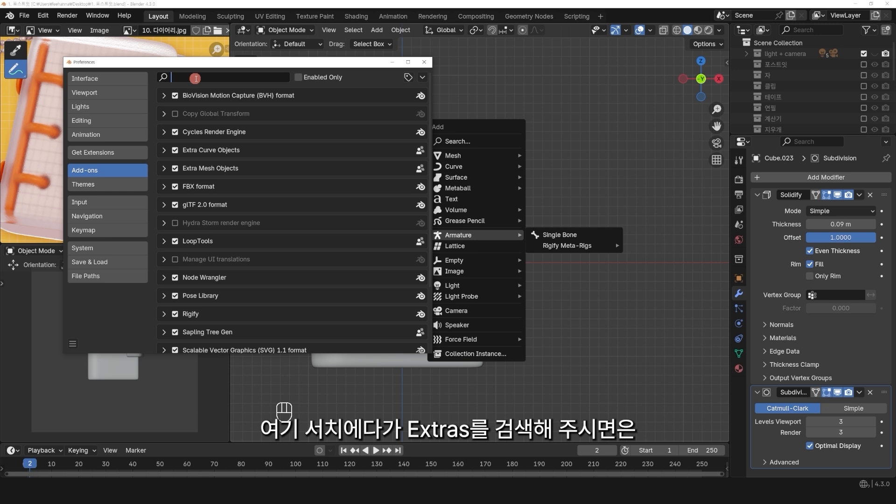
type("extra")
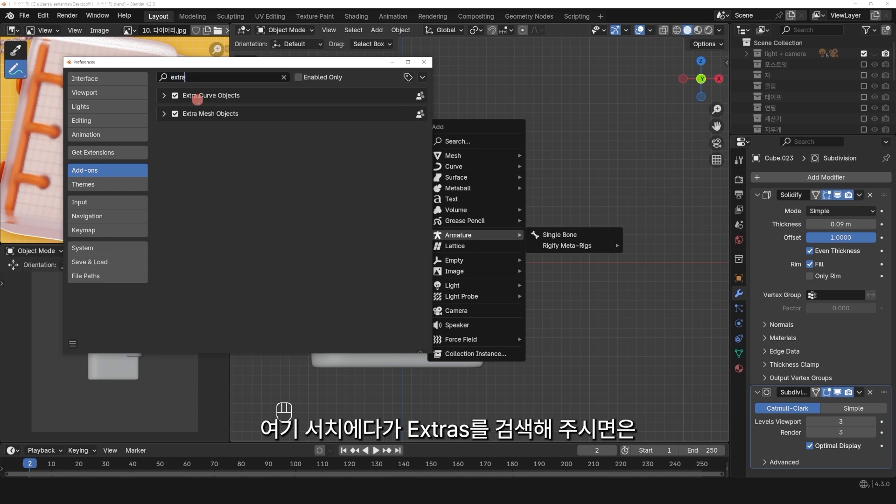
left_click(193, 121)
left_click(189, 117)
left_click(177, 115)
mouse_move(443, 155)
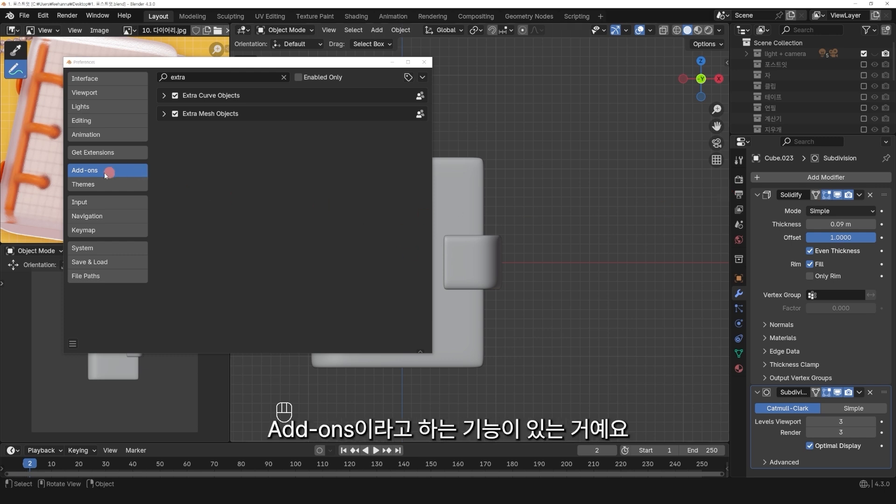
Browse the unfiltered list of installable extensions, return to the add-ons, and close Preferences.
left_click(85, 153)
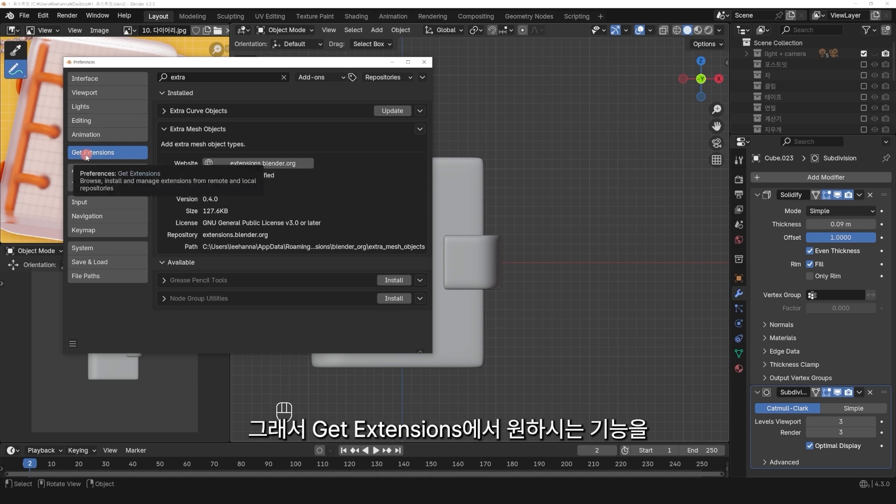
left_click(283, 79)
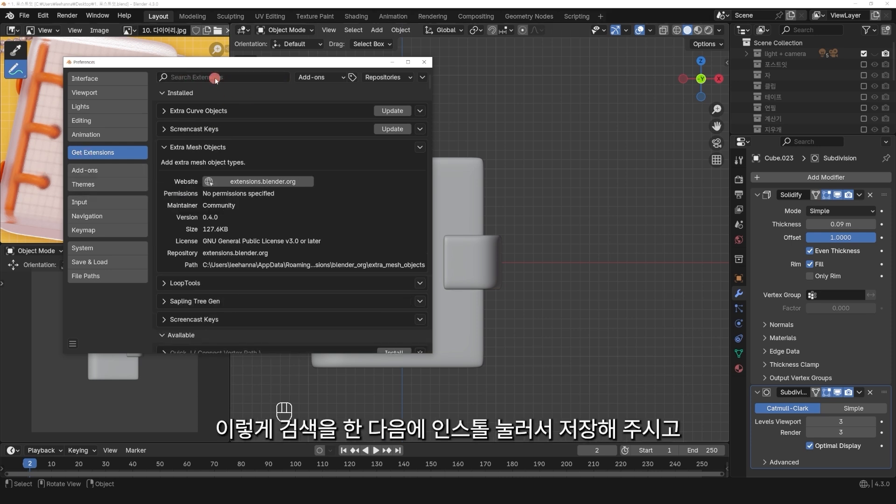
scroll(359, 204, "down", 5)
scroll(360, 204, "down", 1)
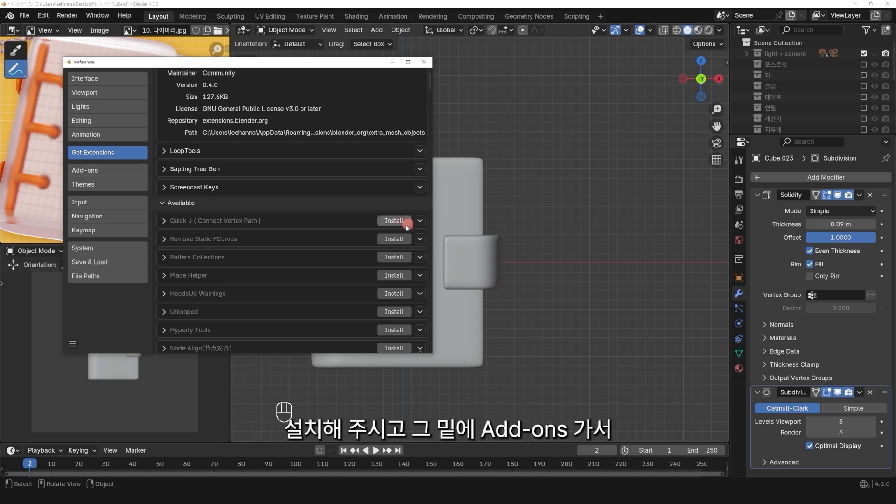
left_click(107, 171)
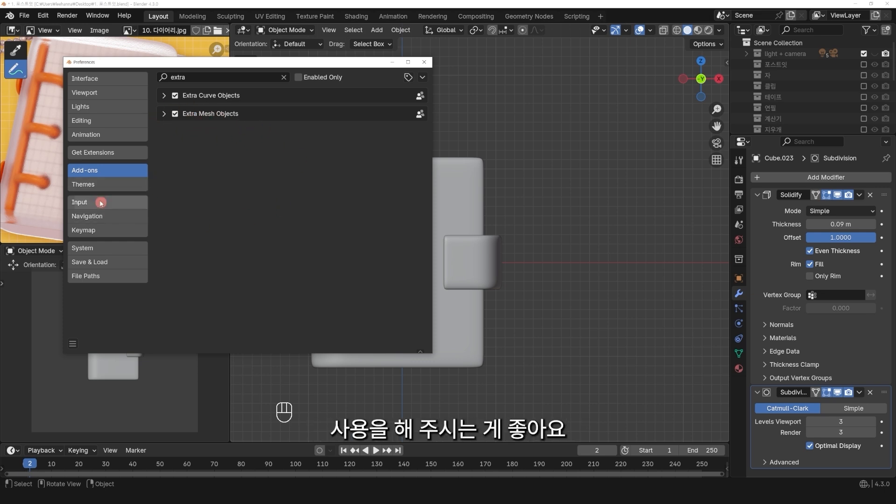
left_click(424, 61)
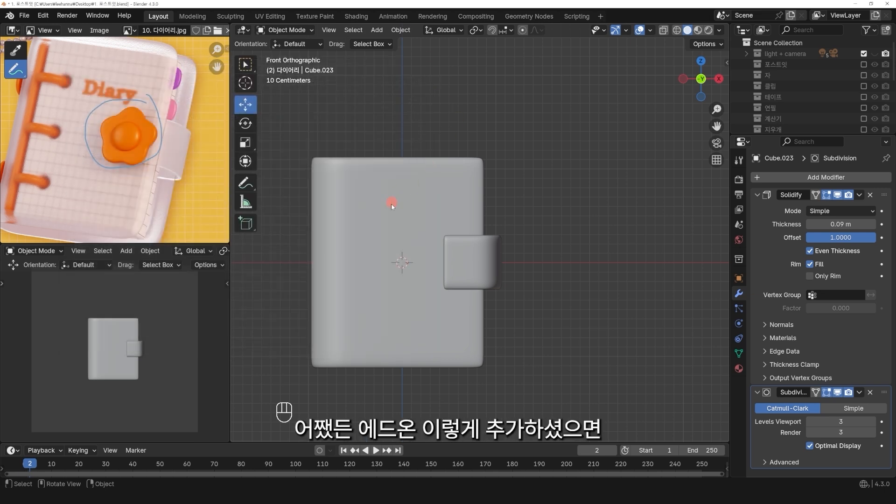
Add a Simple Star mesh from the Extras group for the flower clasp.
key("shift+a")
mouse_move(381, 215)
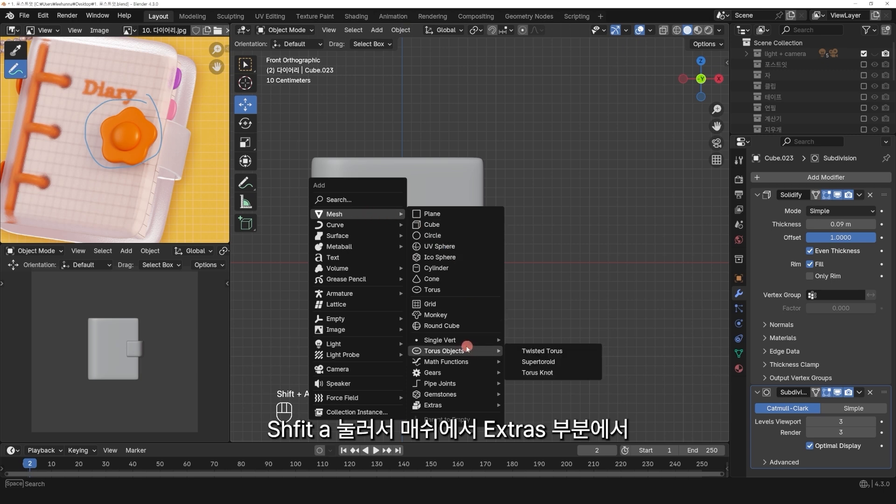
mouse_move(457, 406)
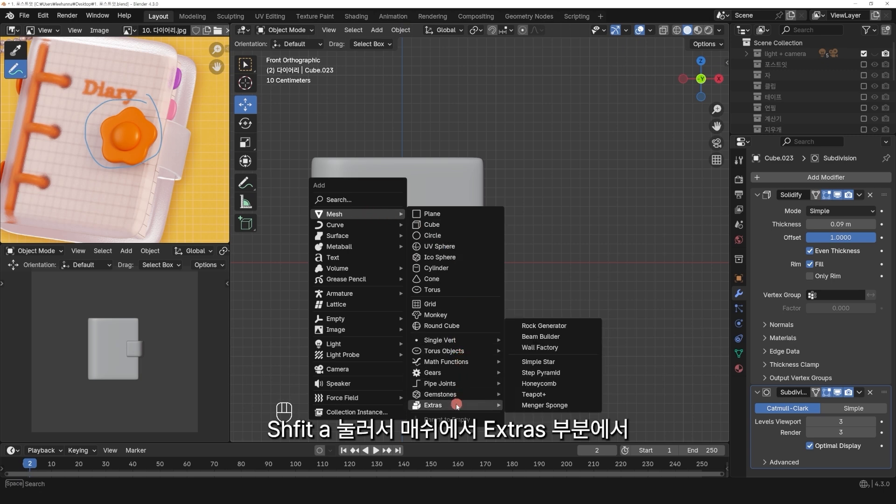
left_click(547, 365)
Isolate the star in Local View and show it from the top.
middle_click_drag(411, 280, 363, 283)
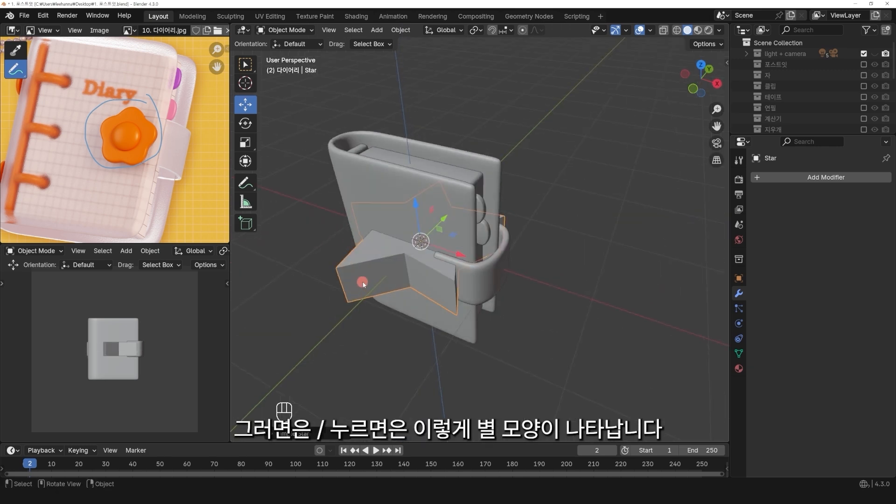
key("KP_Divide")
key("KP_7")
scroll(446, 234, "down", 3)
scroll(528, 222, "up", 1)
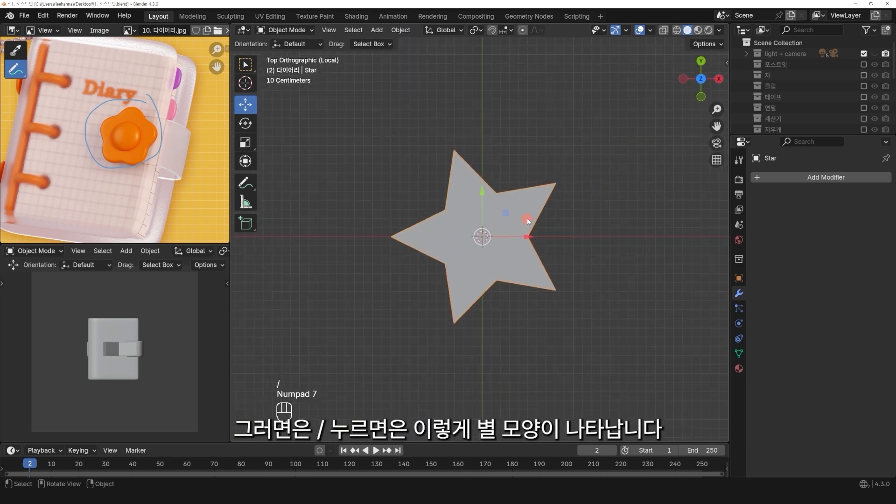
middle_click_drag(509, 161, 477, 178, "shift")
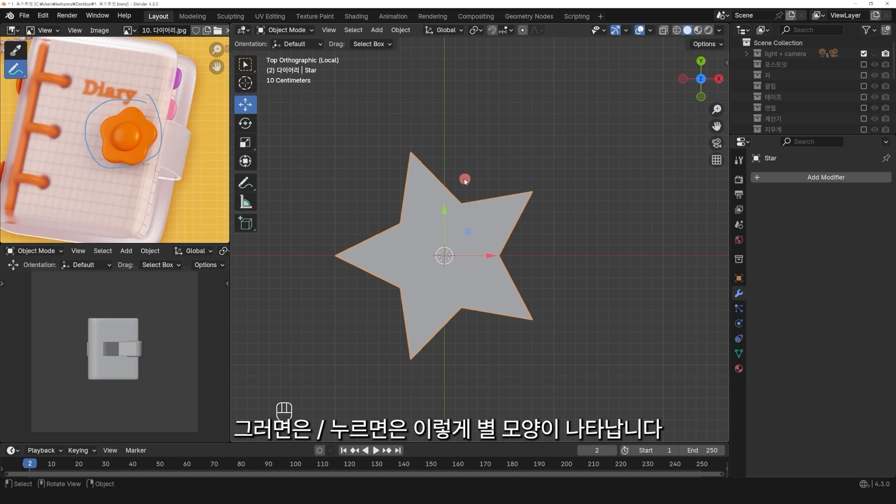
key("r")
right_click(477, 186)
key("r")
right_click(485, 193)
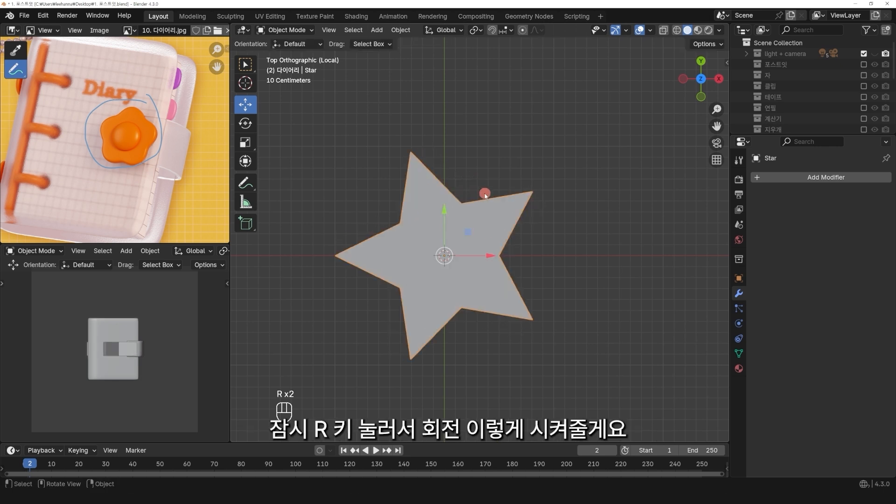
Rotate the star about 18 degrees in top view so one tip points straight up.
key("KP_7")
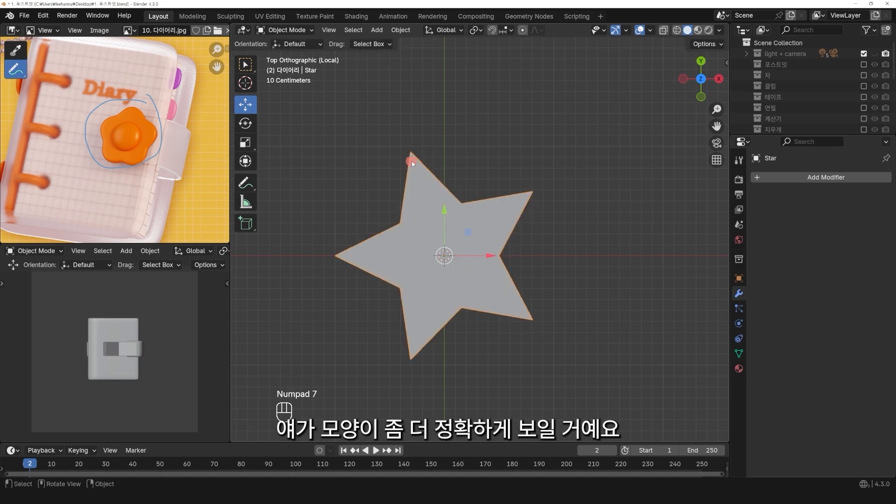
key("r")
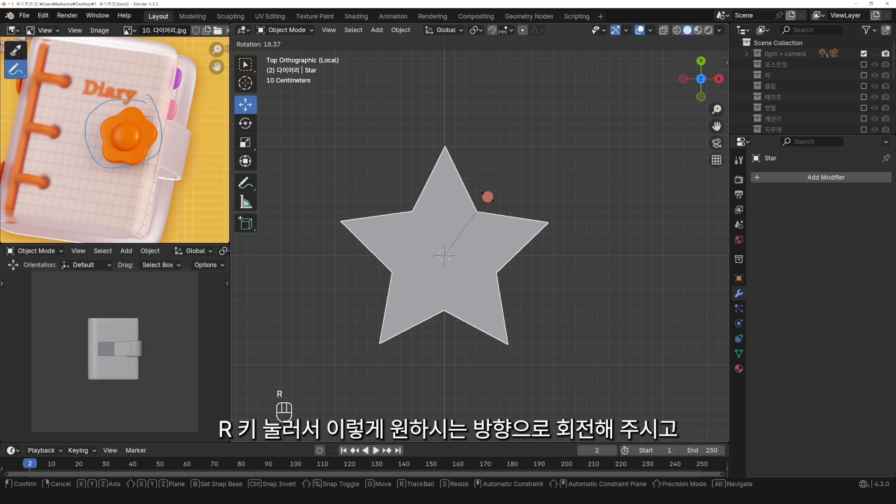
left_click(487, 196)
Delete the star mesh's central vertices in Edit Mode, selecting through with X-ray so both faces' centre points are included.
key("Tab")
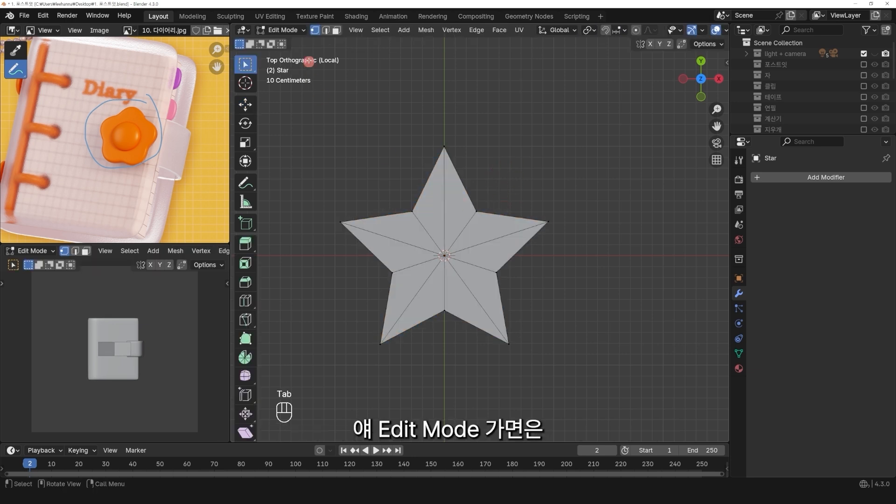
left_click(444, 256)
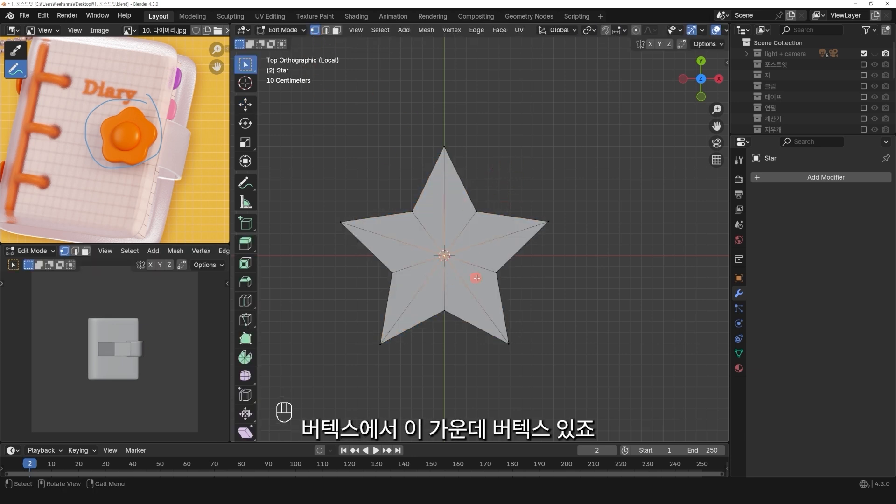
scroll(485, 271, "up", 1)
key("alt+z")
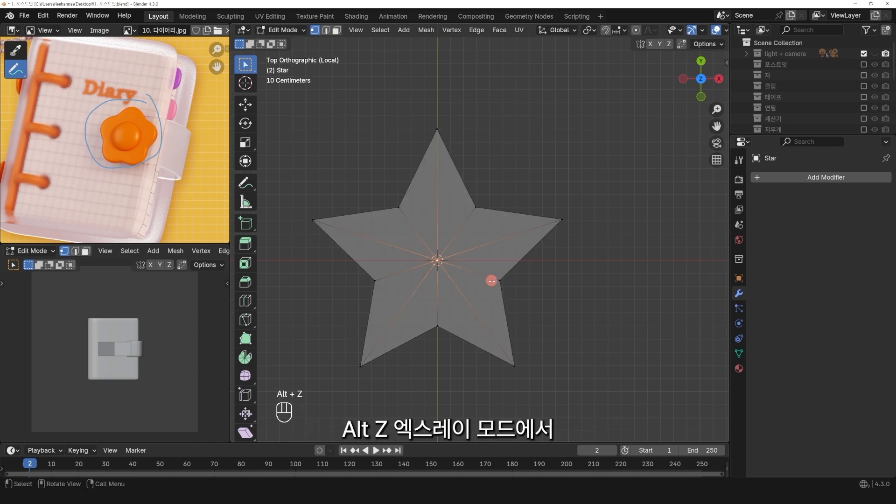
left_click_drag(422, 241, 455, 281)
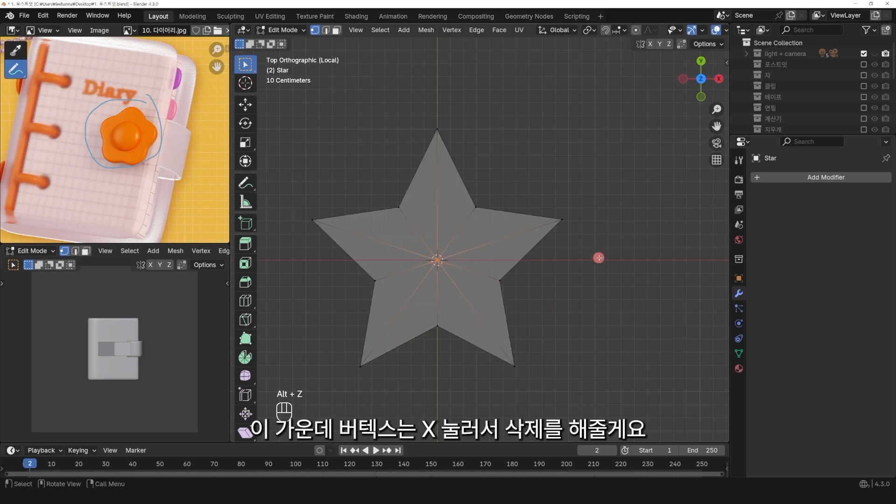
key("x")
left_click(599, 256)
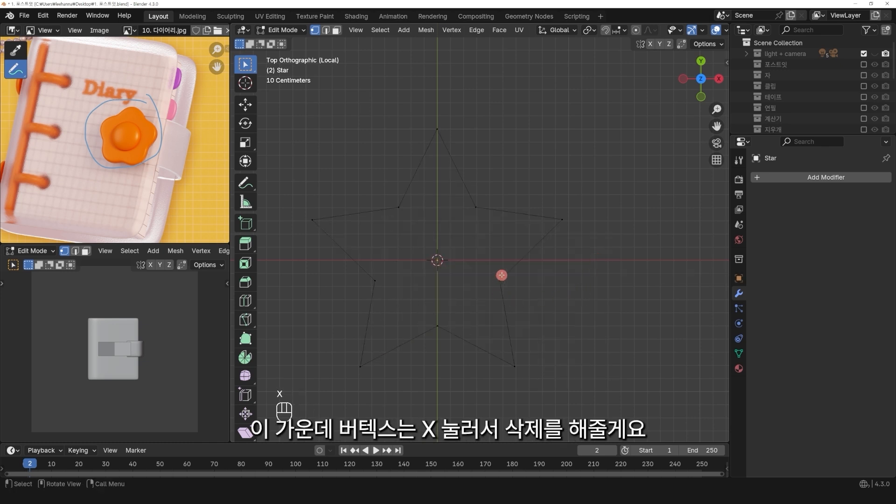
Select the vertices at all five outer star tips in top view, with X-ray on so both levels are included.
key("alt+z")
middle_click_drag(481, 244, 375, 236)
key("z")
key("alt+z")
middle_click_drag(460, 239, 499, 222)
key("KP_7")
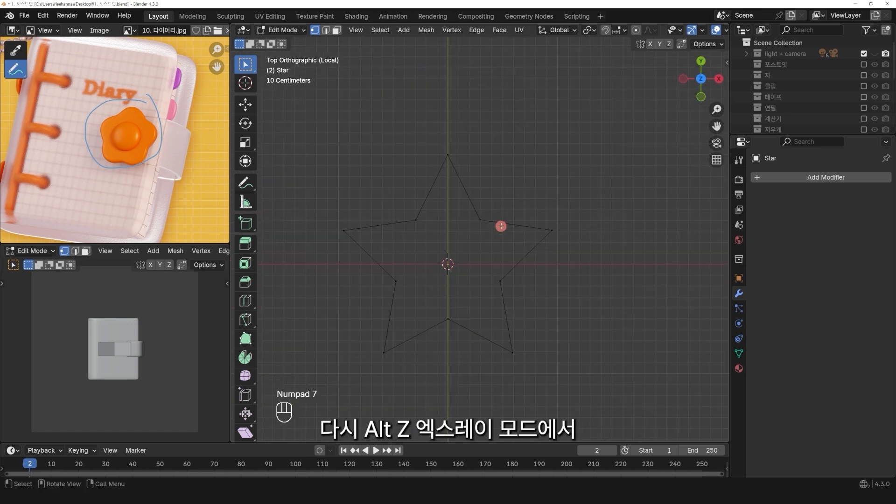
key("alt+z")
left_click_drag(548, 212, 562, 252, "shift")
left_click_drag(500, 340, 519, 360, "shift")
left_click_drag(366, 341, 396, 369, "shift")
left_click_drag(326, 210, 356, 246, "shift")
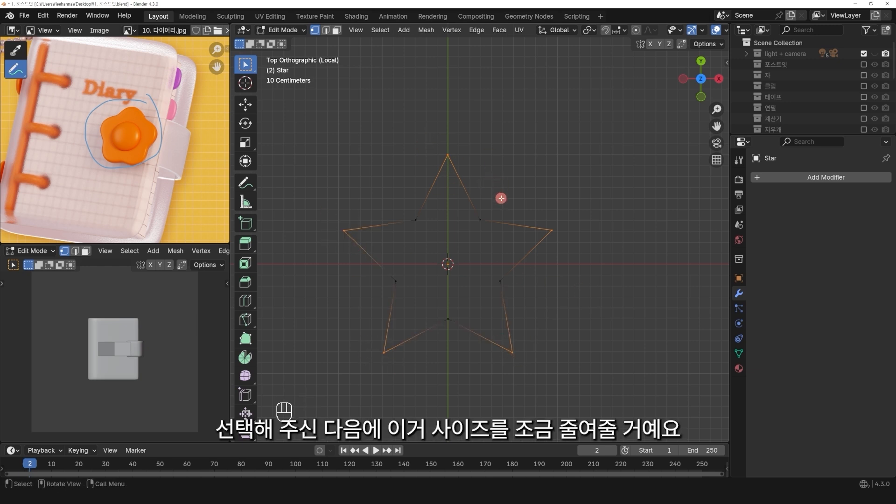
middle_click_drag(494, 245, 462, 260)
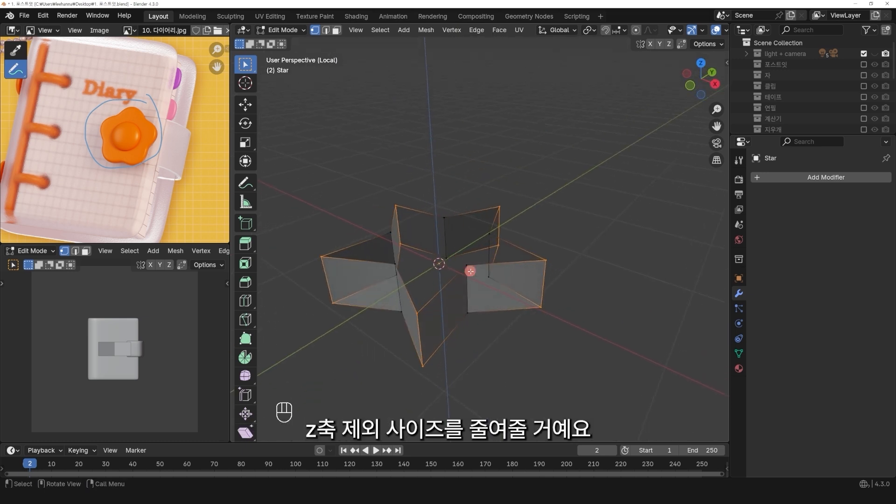
key("alt+z")
key("KP_1")
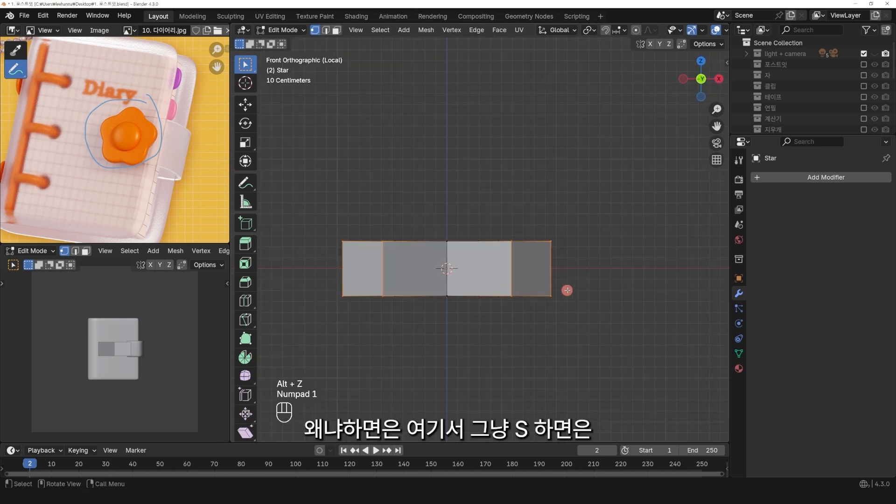
key("s")
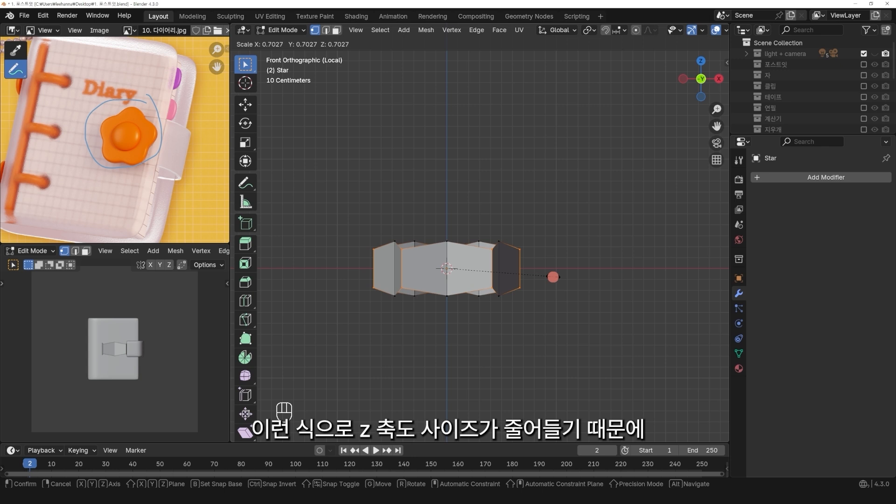
key("KP_7")
Try shrinking the star tips on all axes except Z and beveling them with 10 segments at about 0.46 m.
key("s")
key("shift+z")
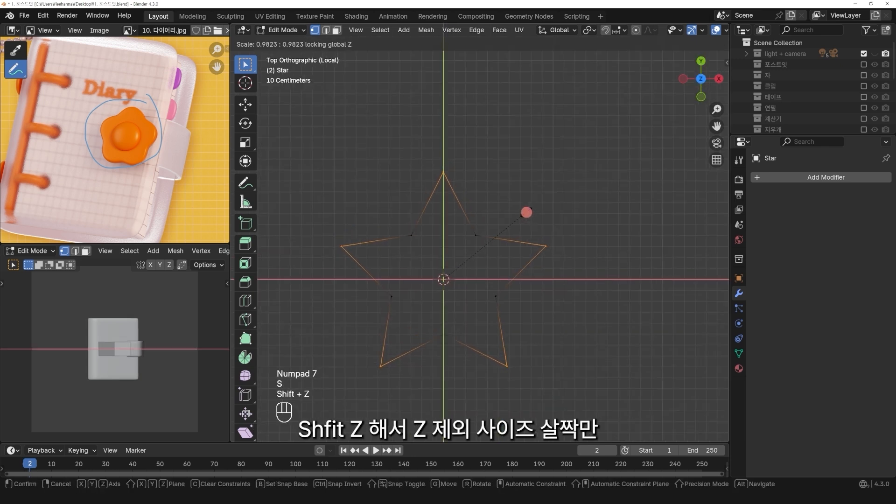
left_click(514, 215)
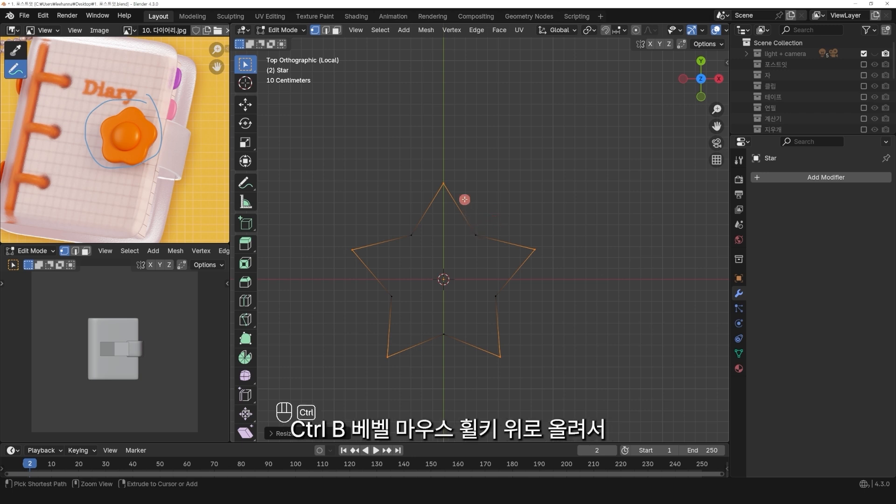
key("ctrl+b")
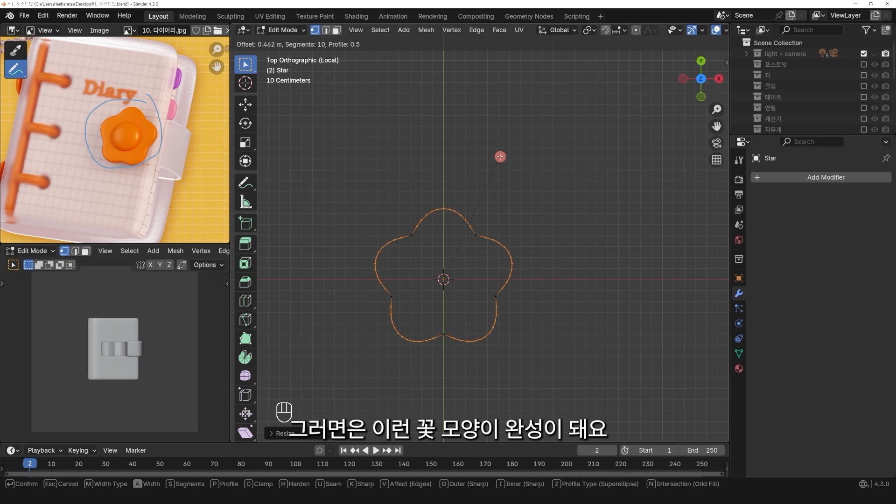
left_click(500, 157)
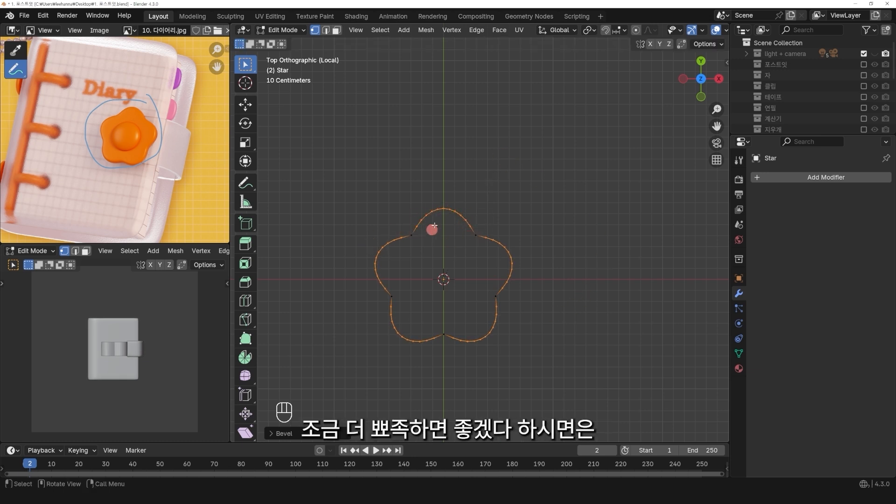
Undo the bevel and the tip scaling, and try a 10-segment bevel on the unscaled star tips.
key("ctrl+z")
key("ctrl+z")
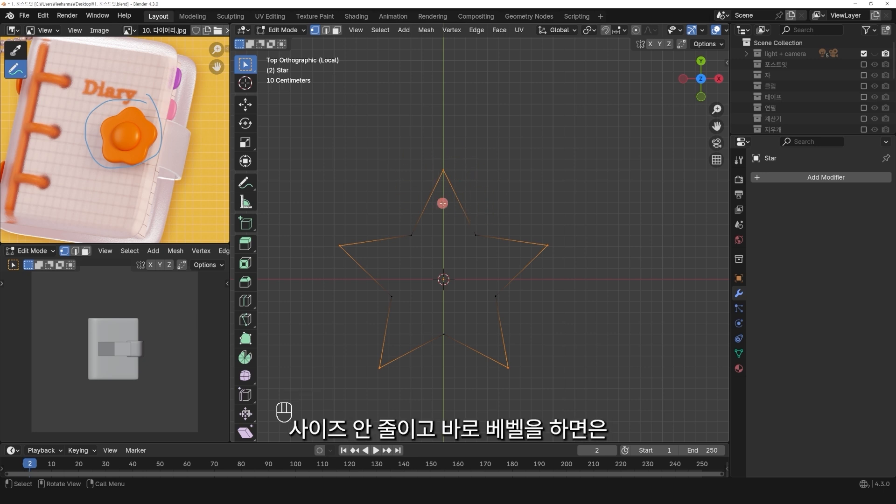
key("ctrl+b")
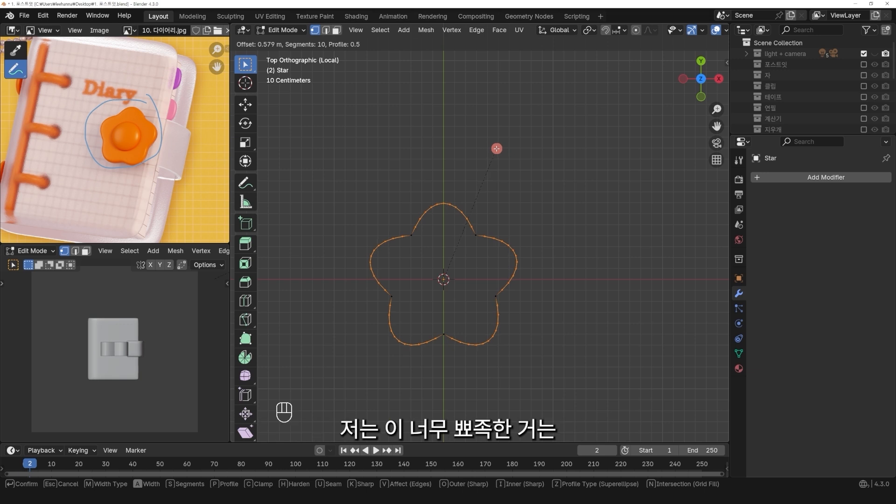
right_click(493, 148)
Scale the five selected star tips slightly inward, leaving the Z axis out.
key("alt+z")
middle_click_drag(491, 221, 490, 168)
key("s")
key("shift+z")
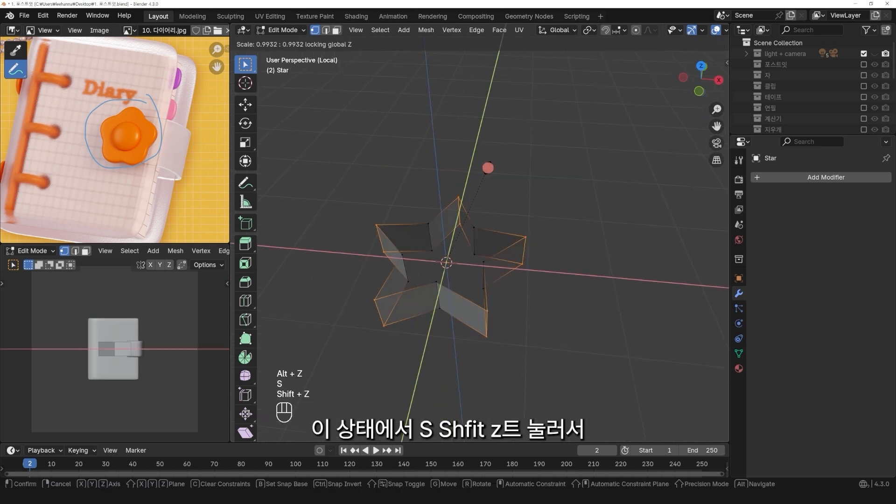
left_click(476, 171)
Bevel the star tips with 10 segments and an offset of about 0.51 m to form rounded petals.
key("KP_7")
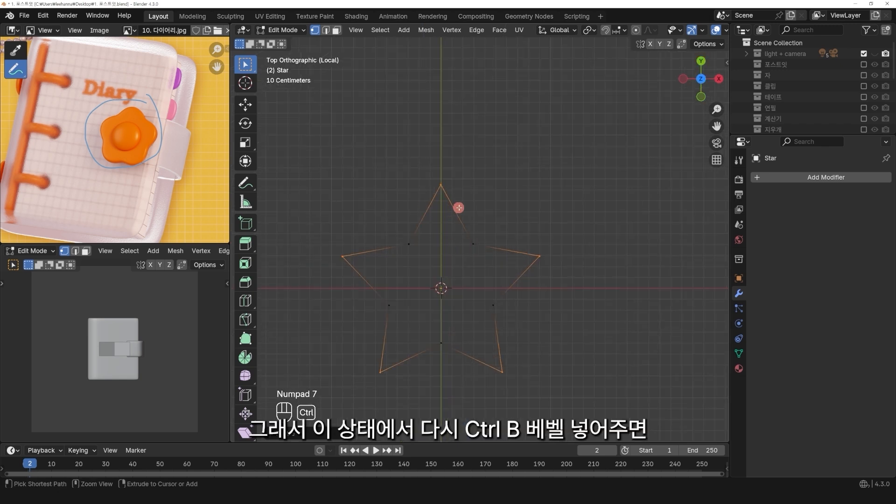
key("ctrl+b")
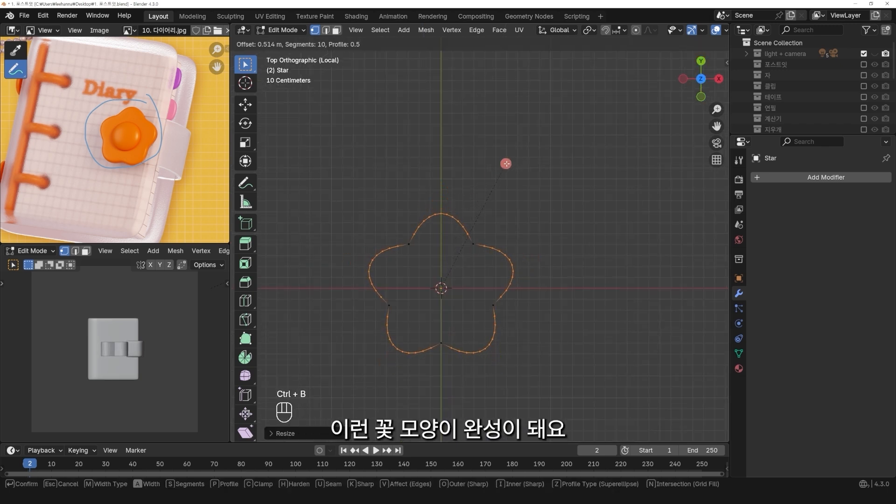
left_click(509, 161)
Select the flower's open upper and lower edge loops in turn and fill each with a face.
middle_click_drag(508, 160, 483, 220)
key("alt+z")
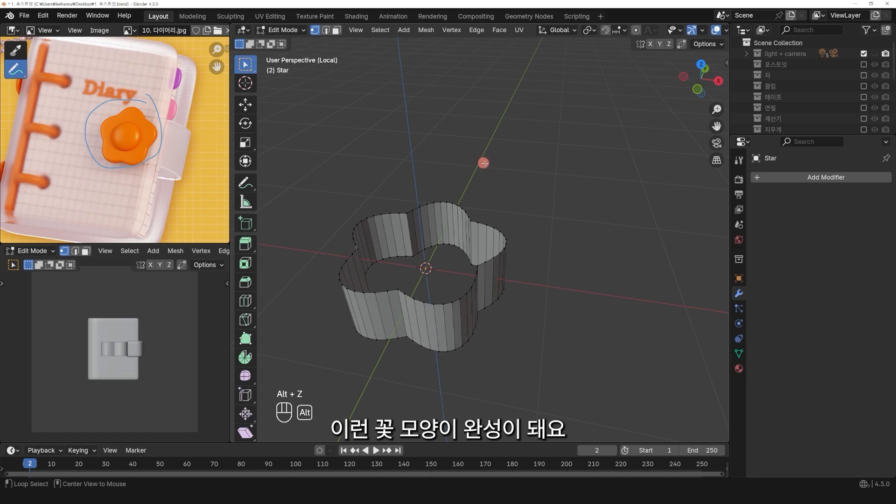
mouse_move(486, 179)
middle_mouse_down()
mouse_move(440, 158)
mouse_move(482, 163)
middle_mouse_up()
scroll(502, 162, "up", 3)
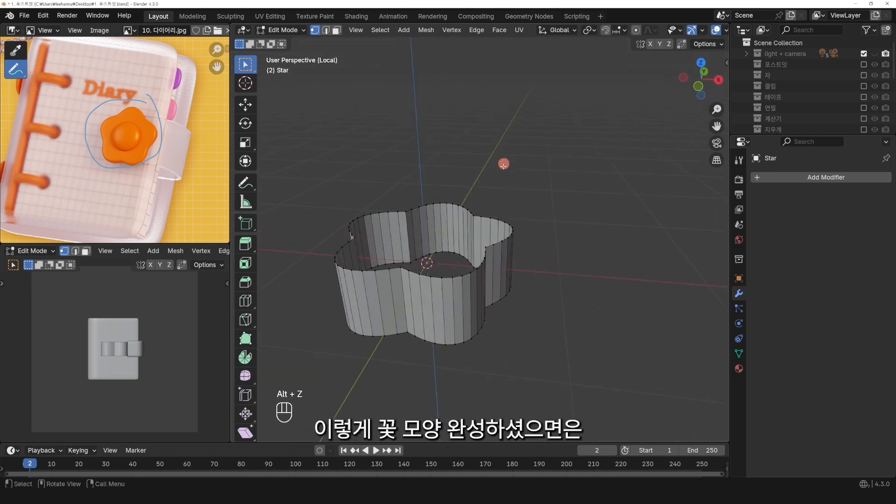
left_click(465, 277, "alt")
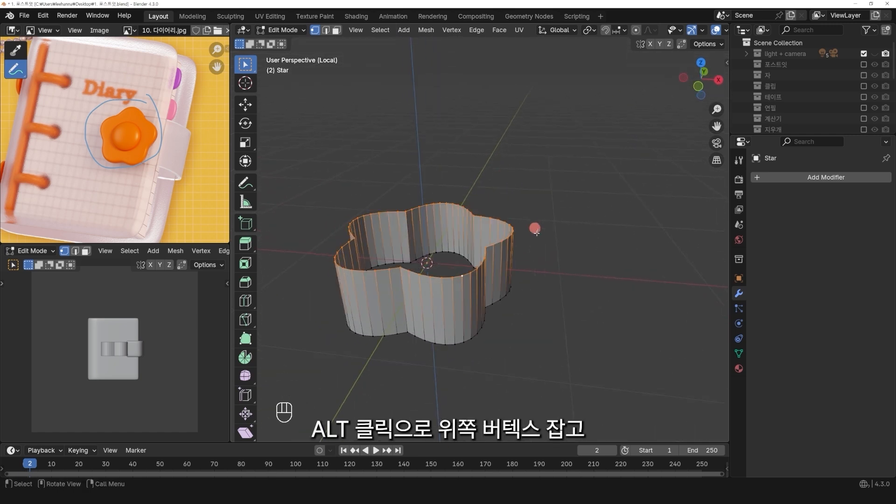
key("f")
left_click(536, 324)
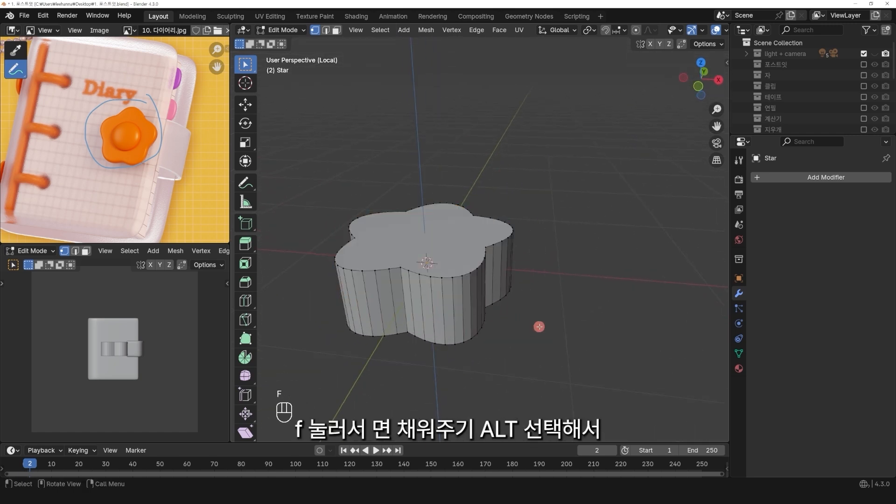
middle_click_drag(536, 324, 470, 220)
left_click(447, 223, "alt")
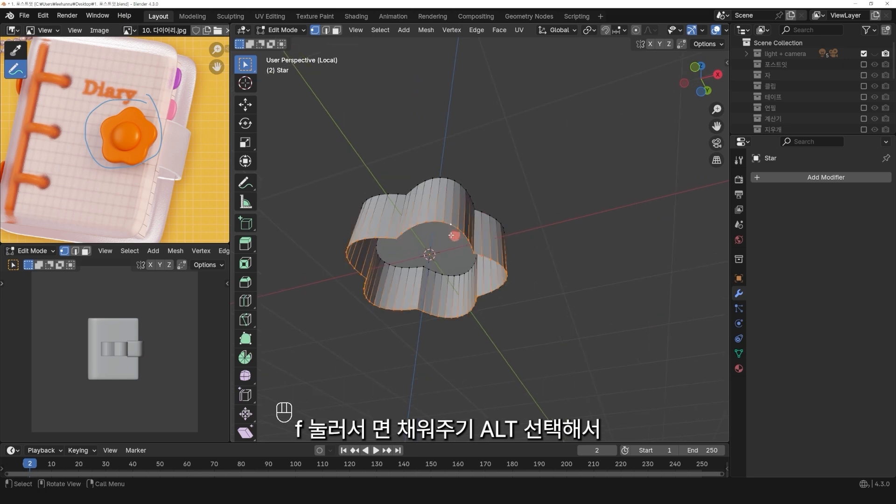
key("f")
Select the whole flower mesh and scale it down along Z to flatten it.
middle_click_drag(550, 217, 496, 216)
key("a")
key("a")
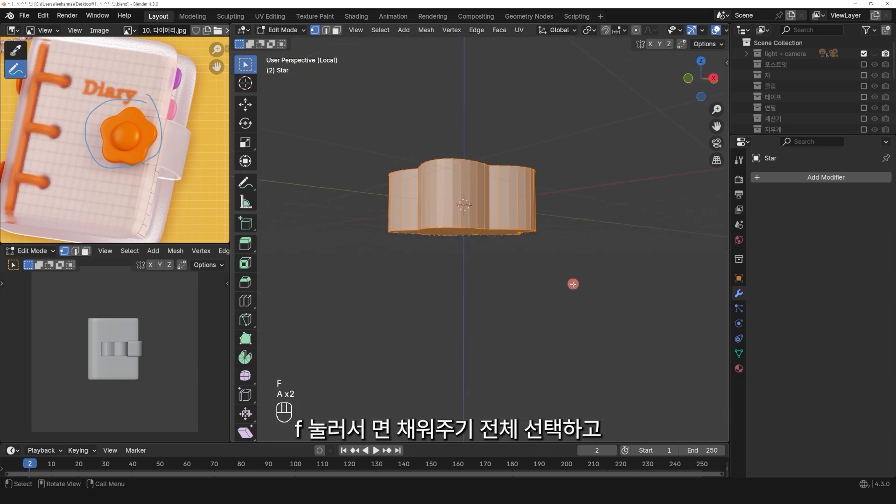
key("s")
key("z")
left_click(513, 218)
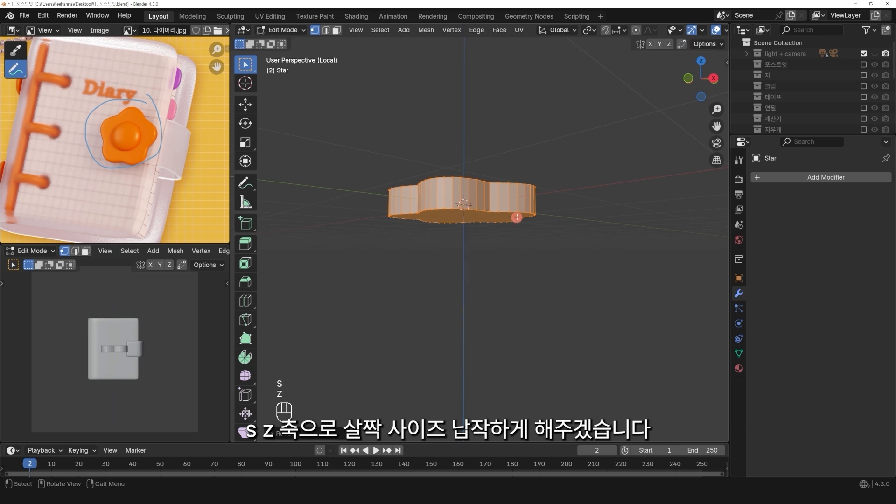
Return to Object Mode and add a Bevel modifier with 4 segments to the flower.
key("Tab")
middle_click_drag(499, 200, 376, 164)
left_click(246, 63)
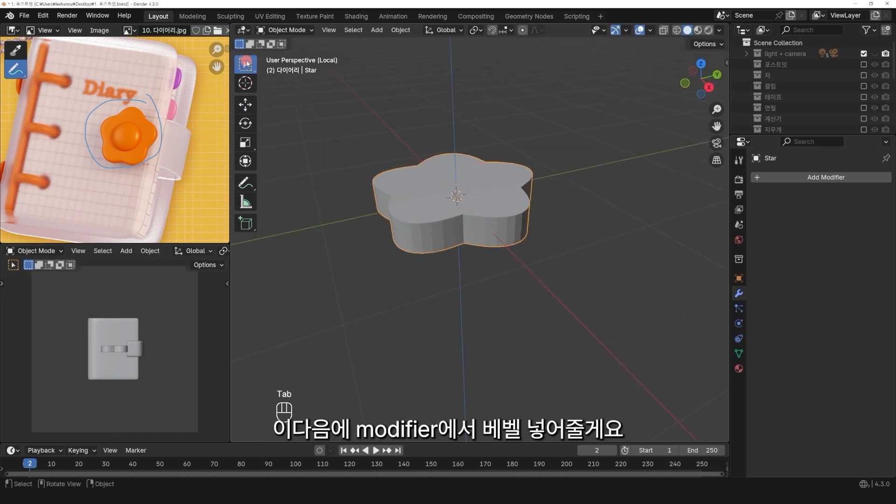
left_click(772, 177)
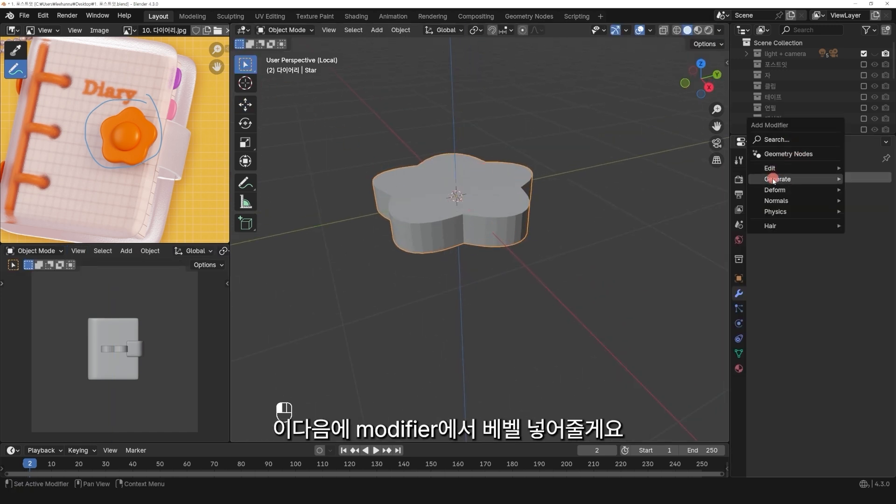
left_click(691, 185)
left_click(881, 249)
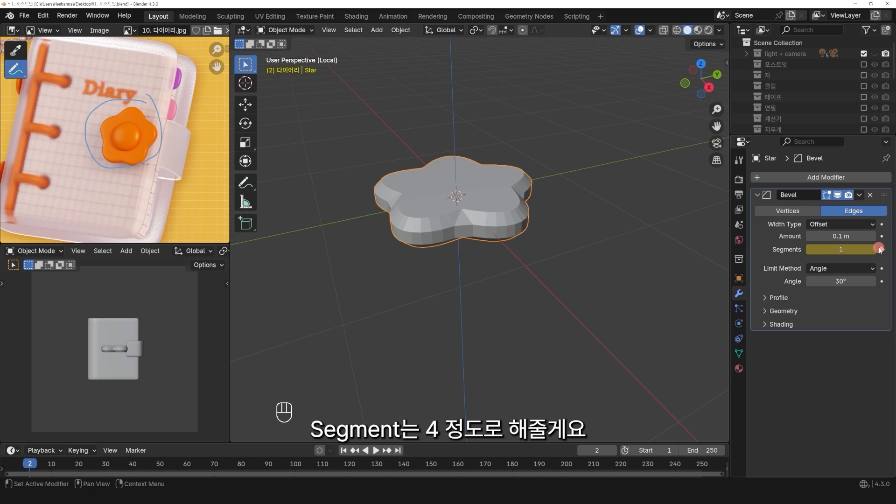
left_click(879, 250)
left_click_drag(849, 250, 868, 250)
Apply Shade Smooth to the flower and leave Local View to bring back the diary.
right_click(430, 206)
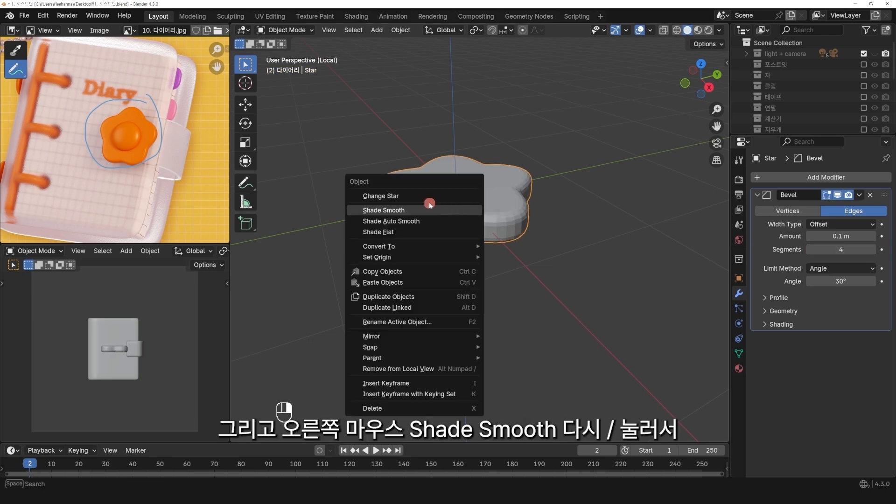
left_click(410, 211)
key("slash")
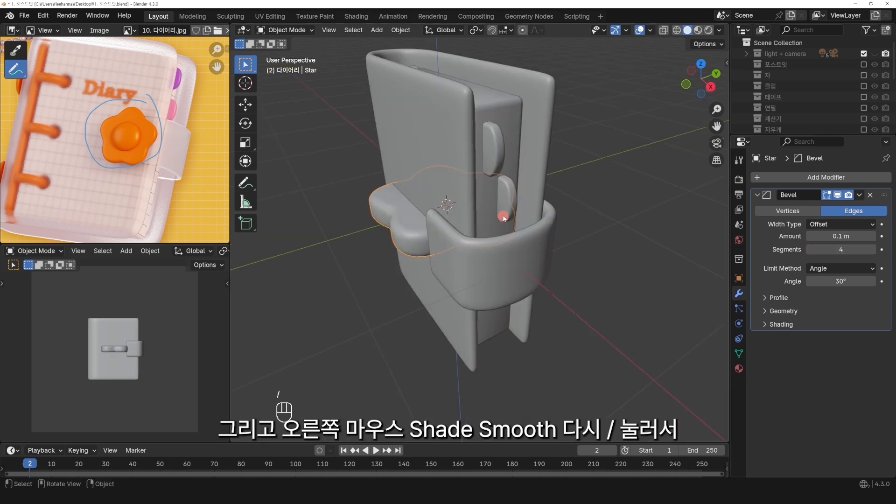
Rotate the flower 90 degrees about X and move it along Y to the front of the diary cover.
middle_click_drag(455, 242, 400, 227)
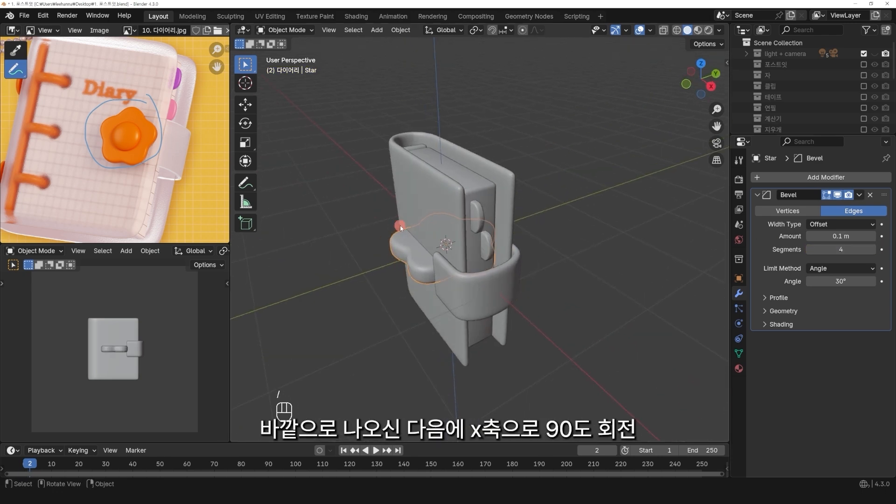
key("r")
key("x")
key("KP_9")
key("KP_0")
key("Return")
key("g")
key("y")
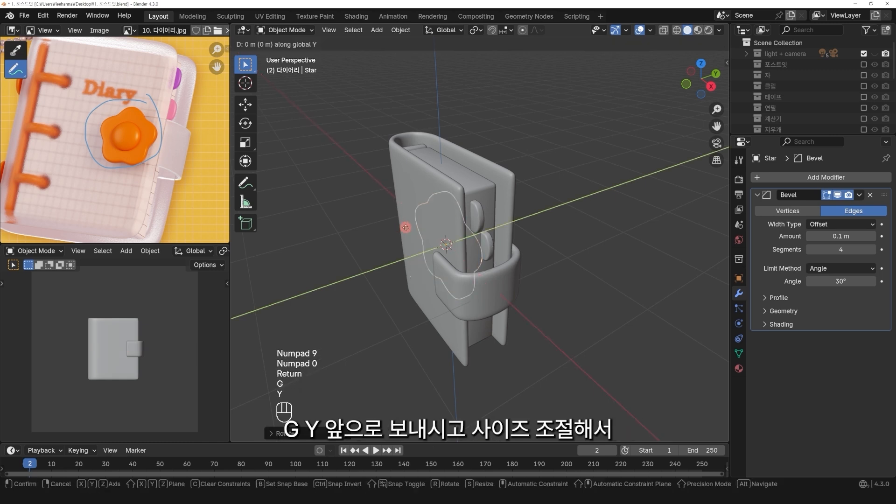
left_click(349, 244)
Scale the flower down from the front view and move it along X onto the end of the diary's strap.
key("KP_1")
key("s")
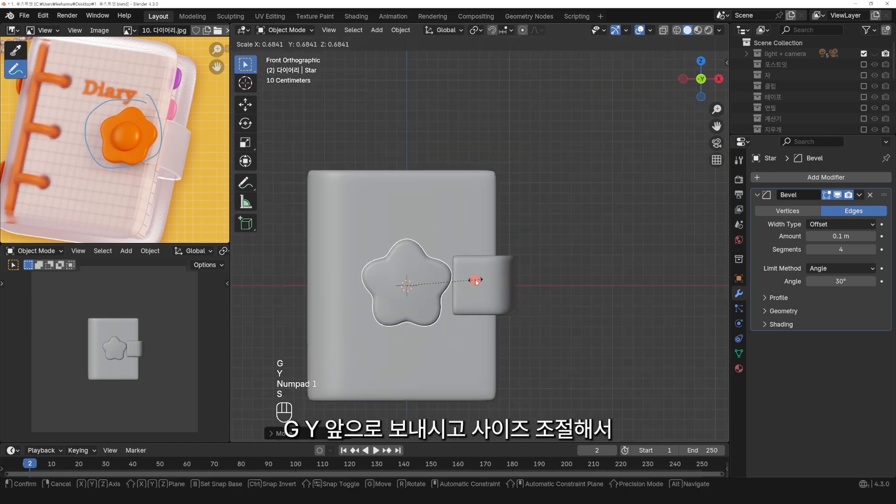
key("g")
key("x")
left_click(517, 282)
key("g")
key("x")
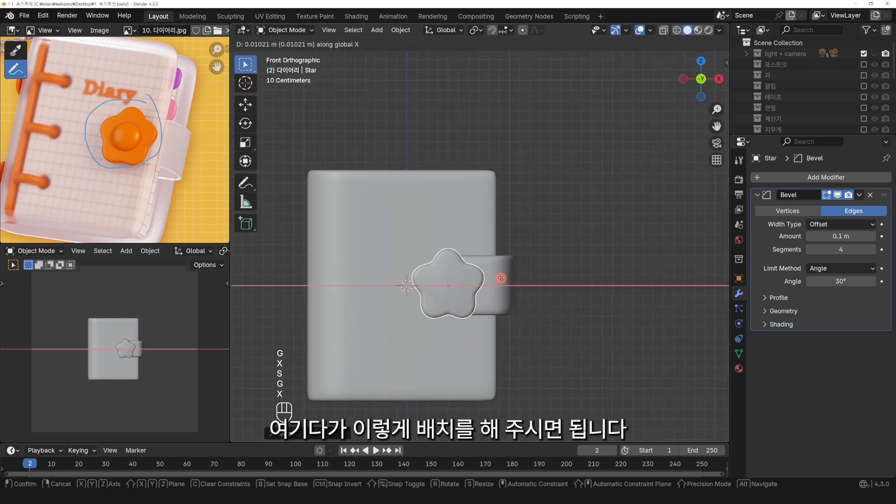
left_click(510, 275)
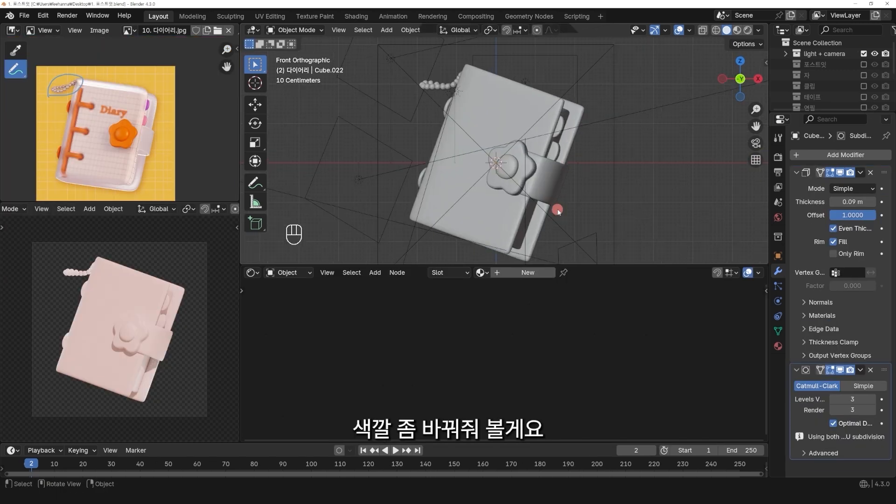
Switch the main 3D viewport's shading to Material Preview.
scroll(559, 211, "down", 1)
key("z")
left_click(542, 196)
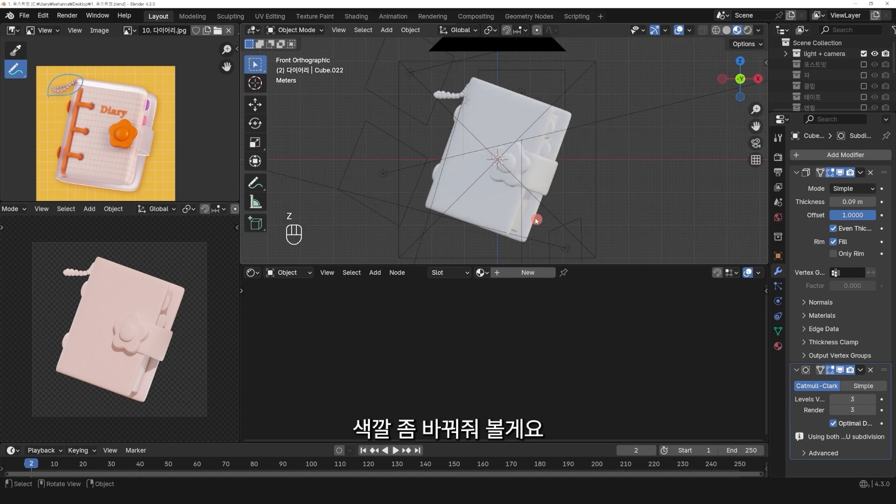
key("z")
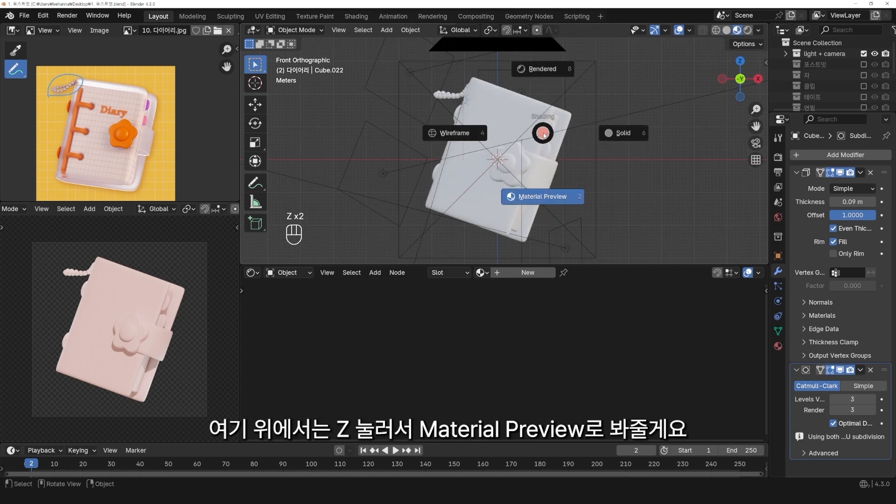
left_click(538, 191)
middle_click_drag(553, 167, 540, 168, "shift")
scroll(509, 162, "up", 1)
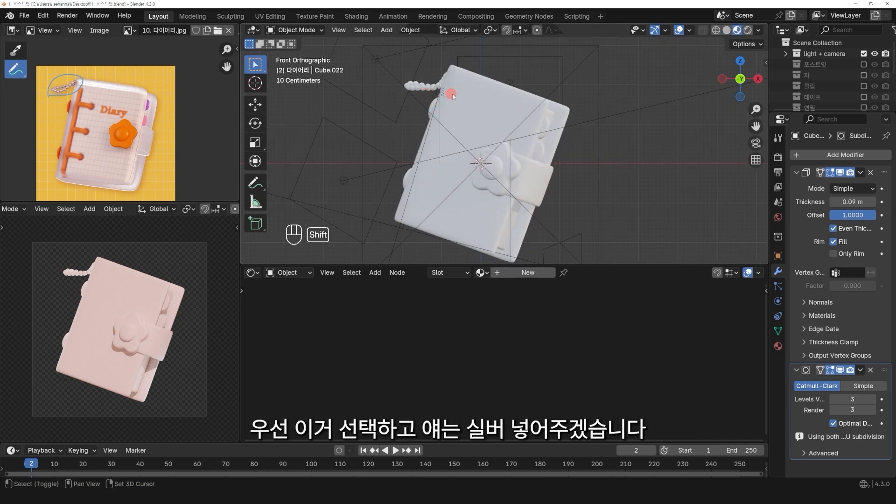
Assign the existing silver material to the bead chain at the diary's upper corner.
middle_click_drag(452, 96, 523, 127, "shift")
scroll(523, 127, "up", 3)
left_click(475, 94)
left_click(481, 274)
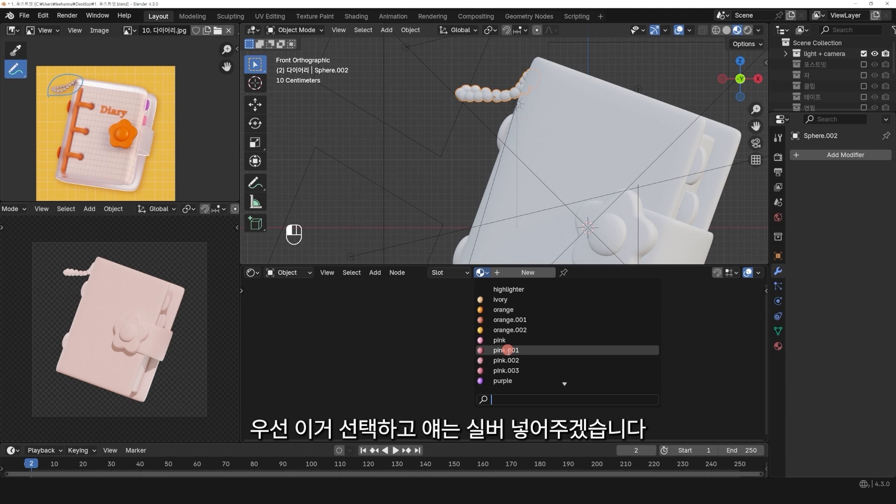
scroll(517, 383, "down", 1)
left_click(524, 369)
Assign the orange material to the clasp's round centre and to the flower around it.
middle_click_drag(568, 137, 471, 102, "shift")
left_click(509, 204)
left_click(481, 274)
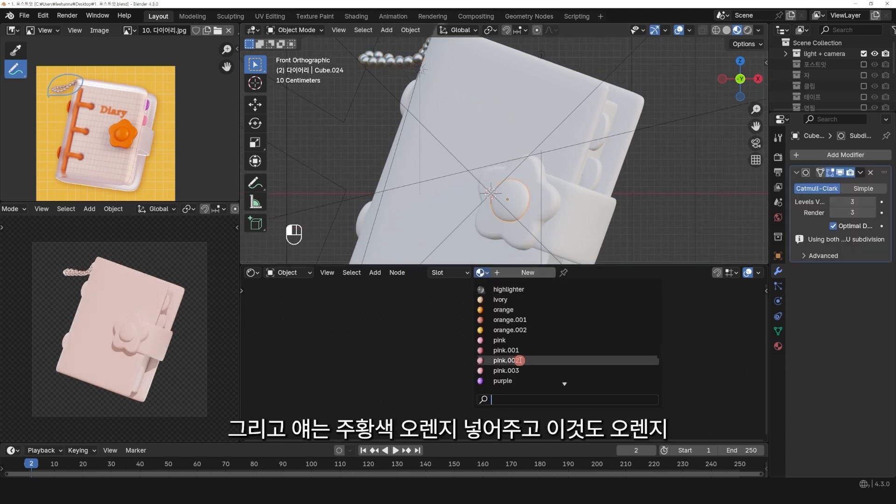
left_click(524, 308)
left_click(534, 176)
left_click(481, 273)
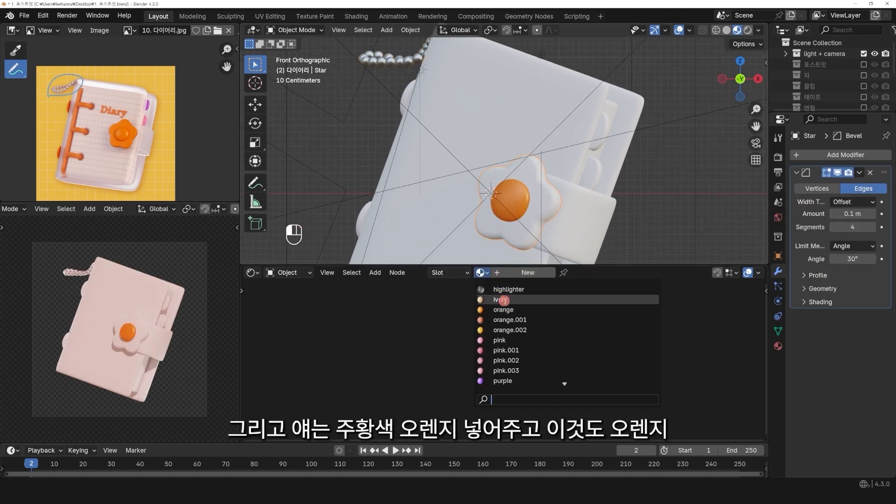
left_click(523, 308)
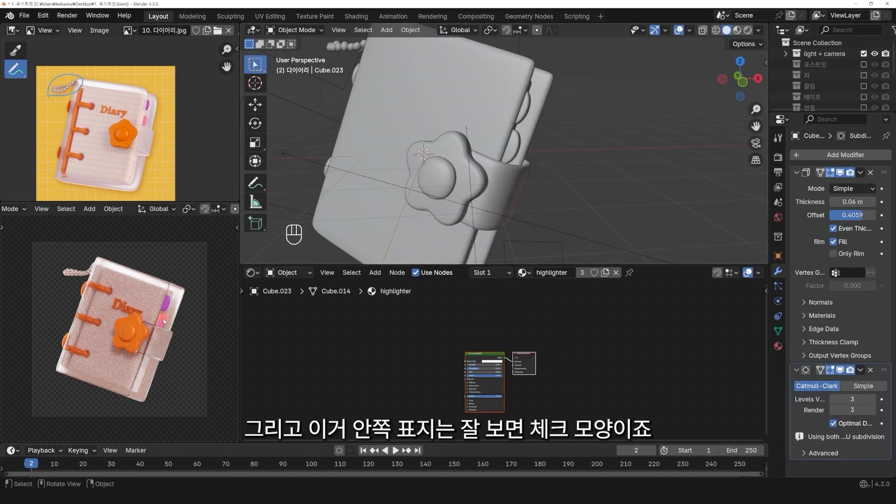
Select the inner page block of the diary and give it a new material named checker.
middle_click_drag(448, 131, 532, 87)
left_click(536, 83)
scroll(176, 73, "up", 4)
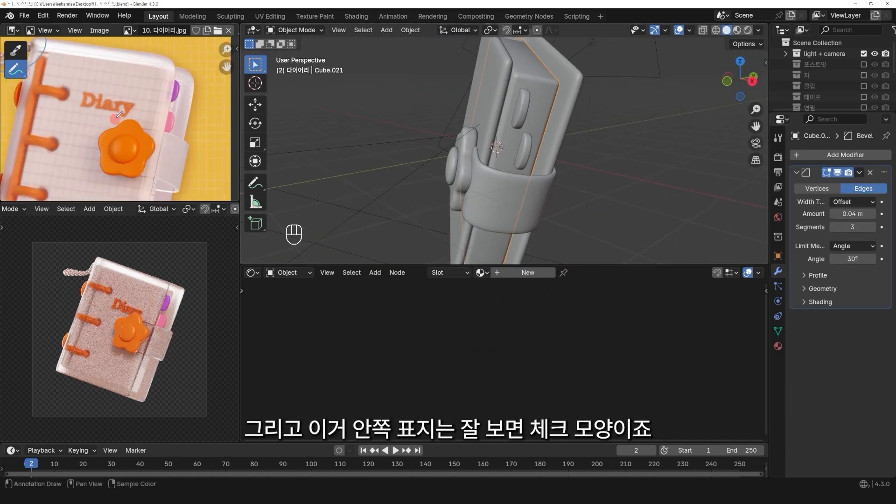
scroll(176, 110, "down", 2)
middle_click_drag(107, 115, 113, 104)
middle_click_drag(129, 148, 112, 111)
middle_click_drag(515, 113, 539, 79)
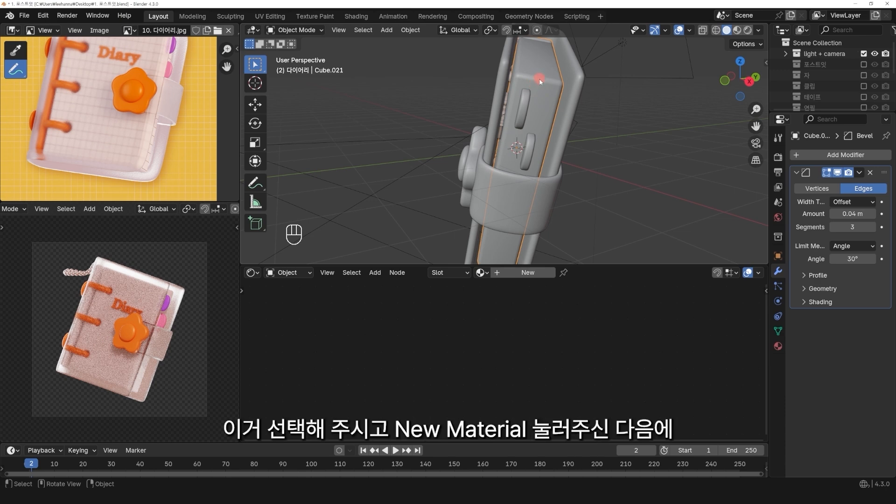
left_click(541, 274)
type("checker")
key("Return")
scroll(460, 322, "up", 3)
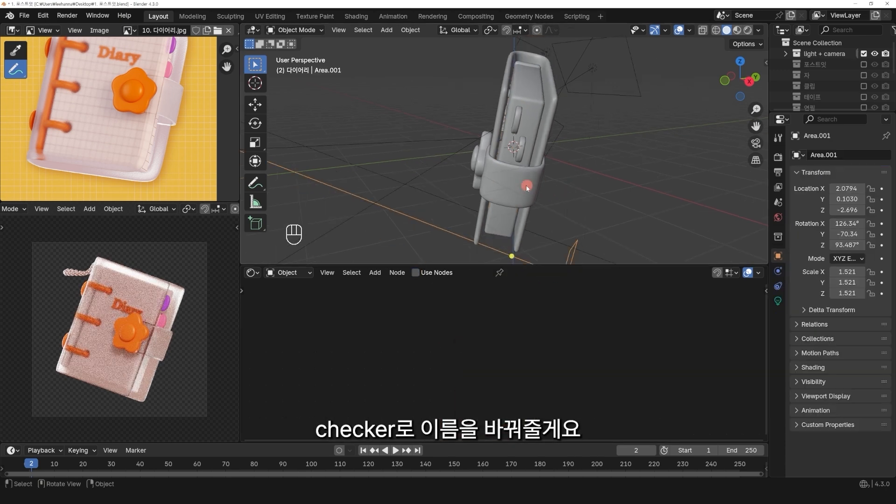
Select the area light behind the diary in top view and duplicate it.
middle_click_drag(525, 185, 320, 294)
scroll(119, 306, "up", 3)
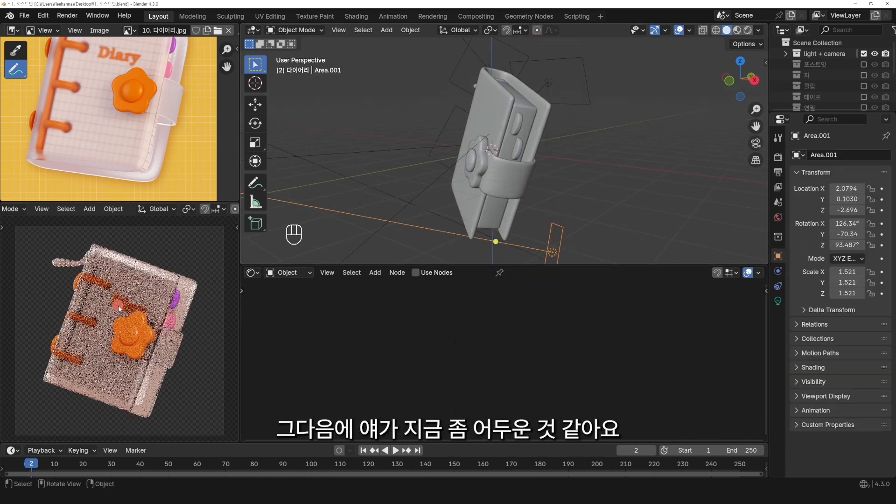
scroll(514, 166, "down", 2)
middle_click_drag(495, 163, 523, 119)
key("KP_7")
scroll(533, 184, "down", 3)
key("KP_7")
middle_click_drag(562, 154, 565, 182, "shift")
left_click(489, 117)
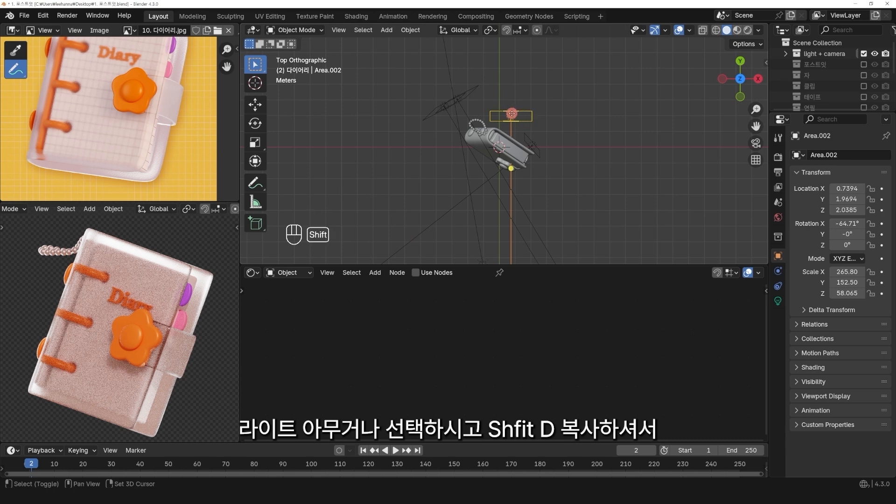
key("shift+d")
left_click(541, 213)
Enlarge the 3D viewport and move the duplicated light into the empty space beside the diary.
left_click_drag(543, 263, 528, 345)
middle_click_drag(548, 283, 522, 220, "shift")
scroll(521, 205, "down", 3)
key("g")
left_click(612, 177)
Draw an annotation arrow beside the duplicated light to show its emission direction, and delete the annotation.
left_click(255, 183)
left_click_drag(624, 163, 632, 290)
left_click_drag(619, 269, 634, 294)
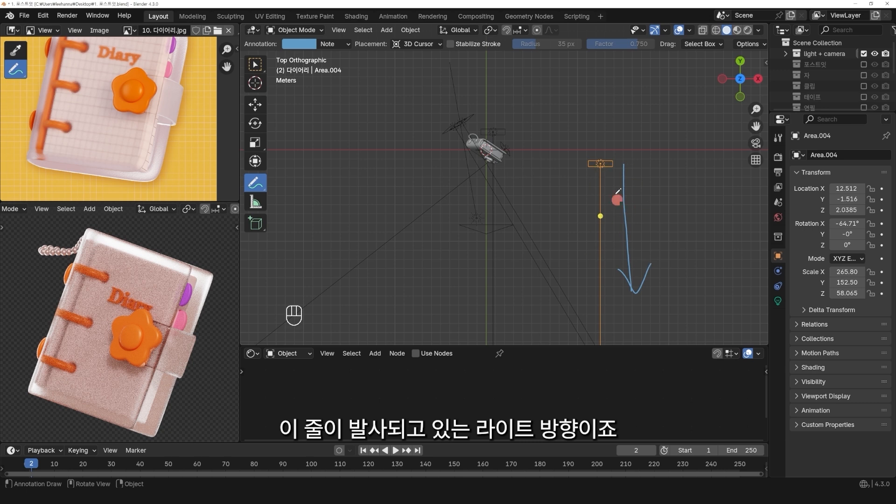
left_click(338, 44)
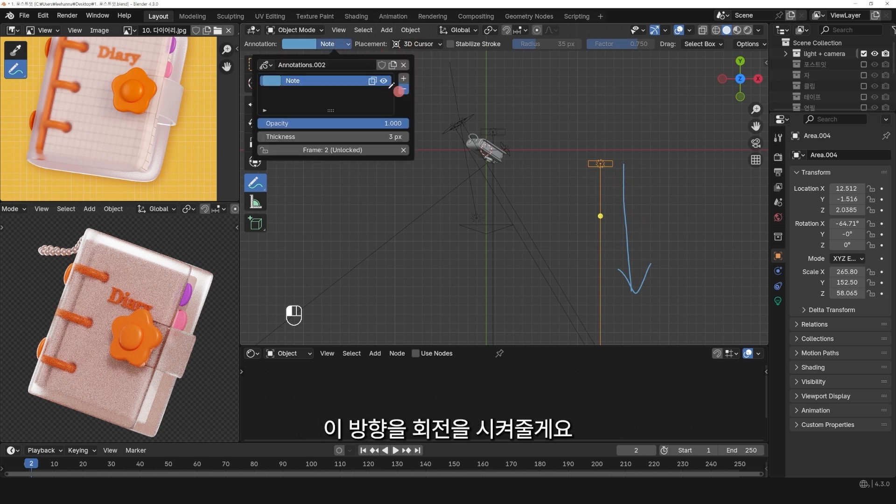
left_click(403, 94)
left_click(254, 64)
Rotate the duplicated light towards the diary and move it in front of the cover.
key("r")
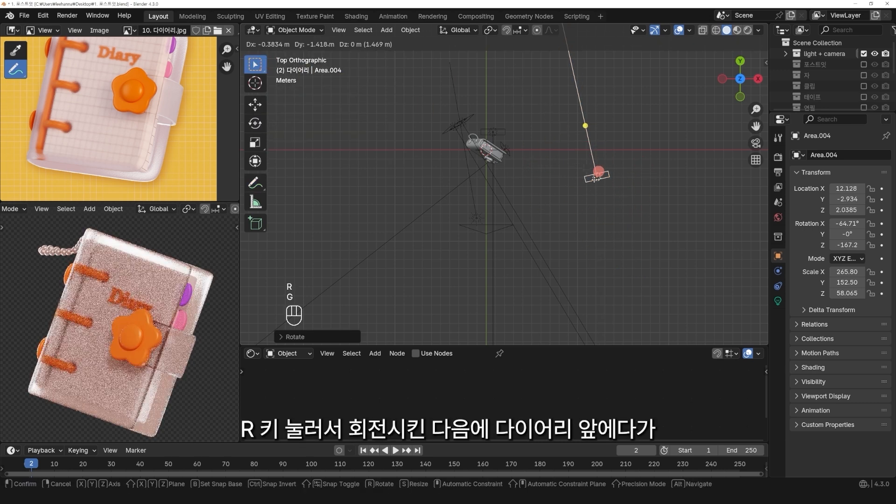
key("g")
key("r")
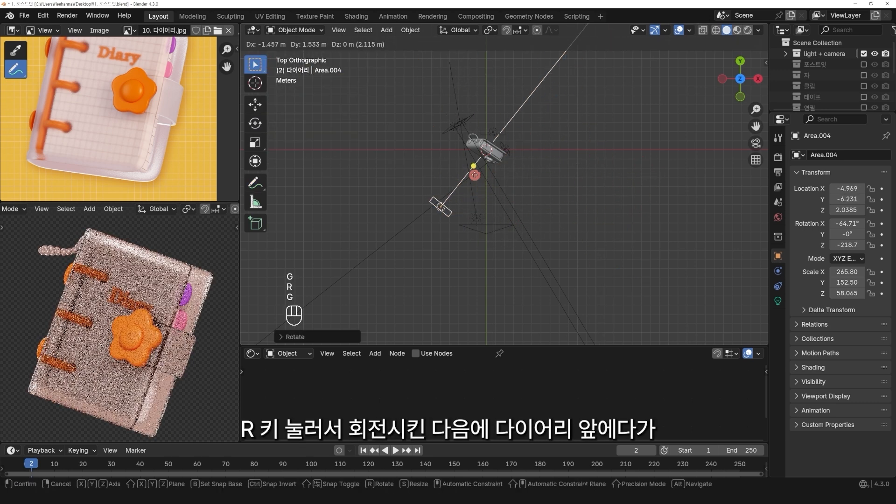
left_click(452, 208)
key("g")
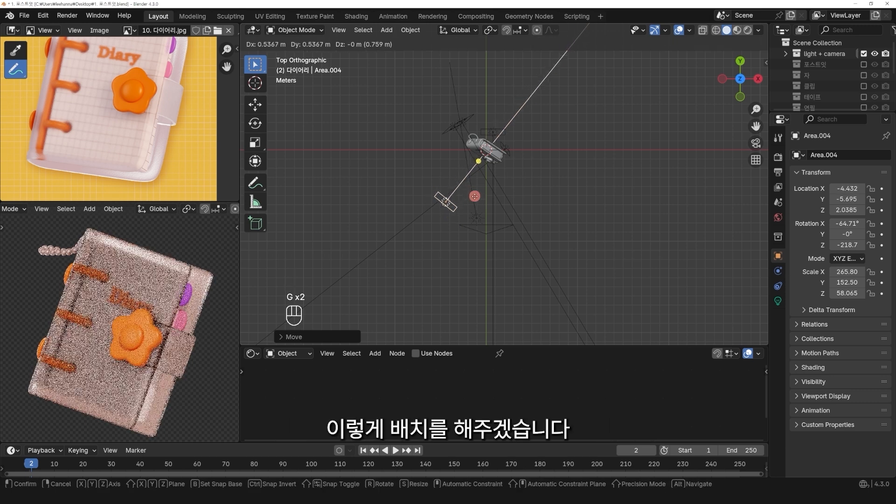
Scale the duplicated light up and raise it above the front of the diary.
key("KP_1")
key("s")
left_click(483, 199)
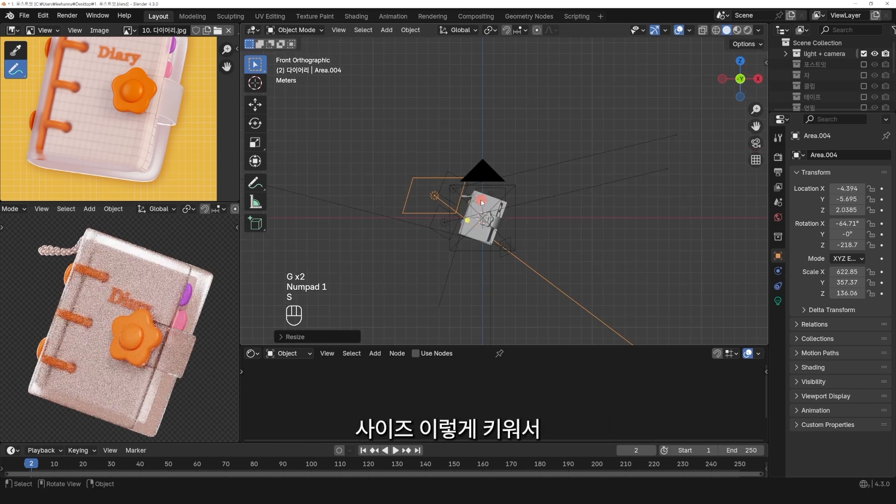
middle_click_drag(483, 200, 437, 215)
key("g")
left_click(449, 197)
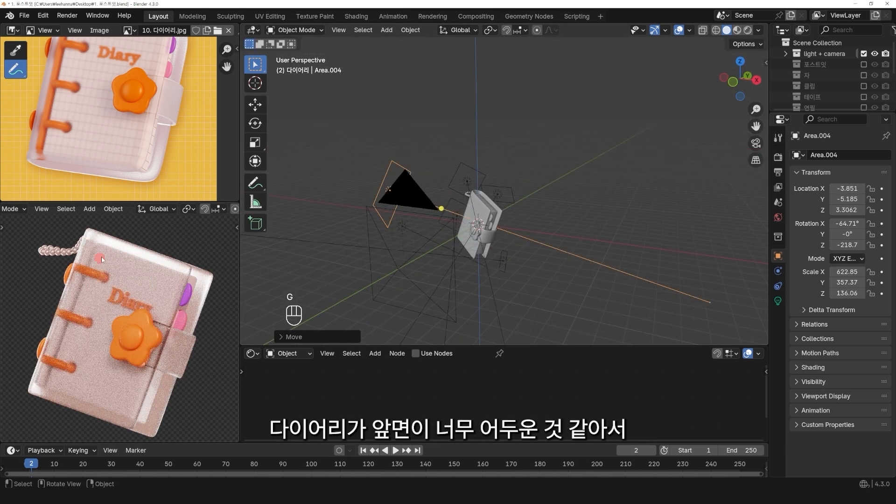
Set the duplicated area light's power to 200 W.
middle_click_drag(593, 170, 634, 194)
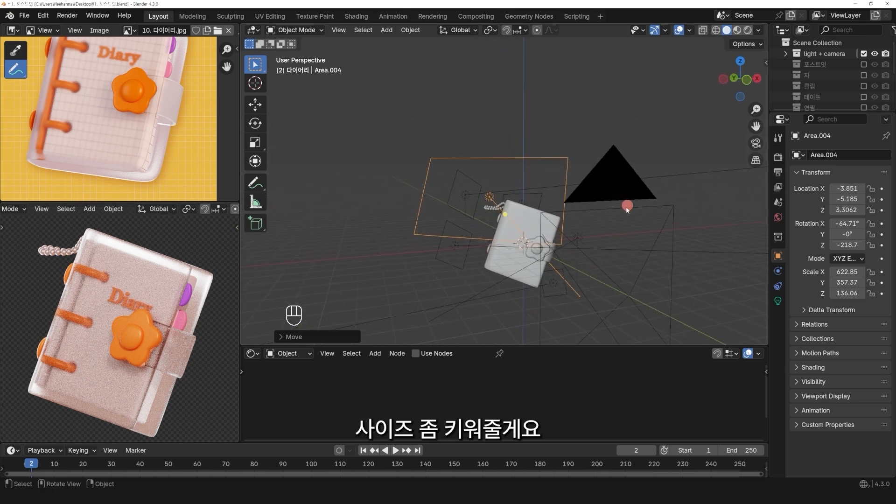
left_click(778, 301)
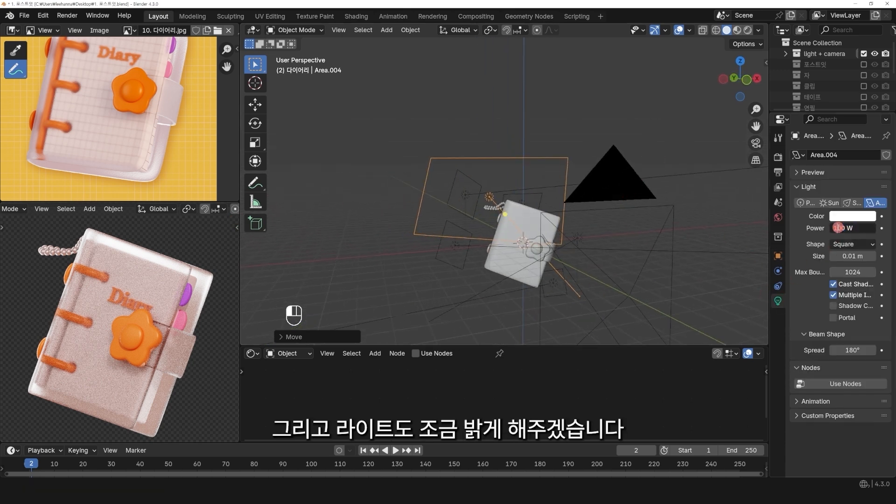
key("BackSpace")
type("3")
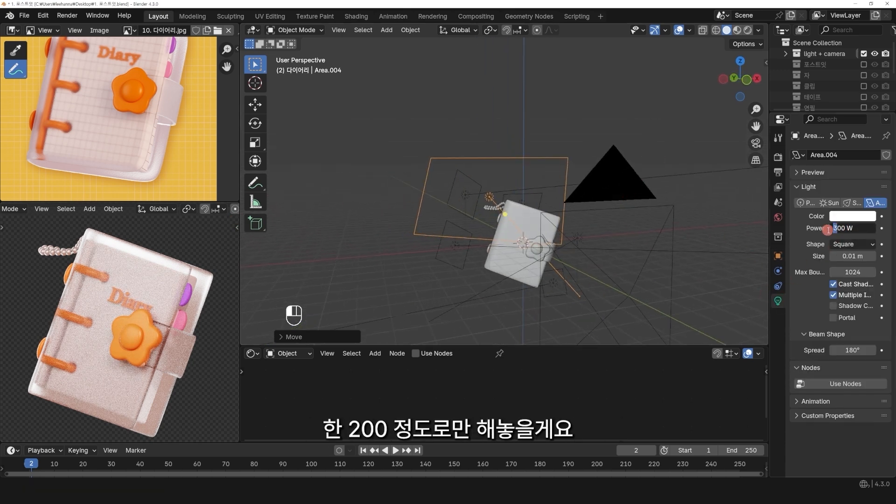
Select the inner page block and add a Brick Texture node beside the Principled BSDF in its checker material.
key("KP_3")
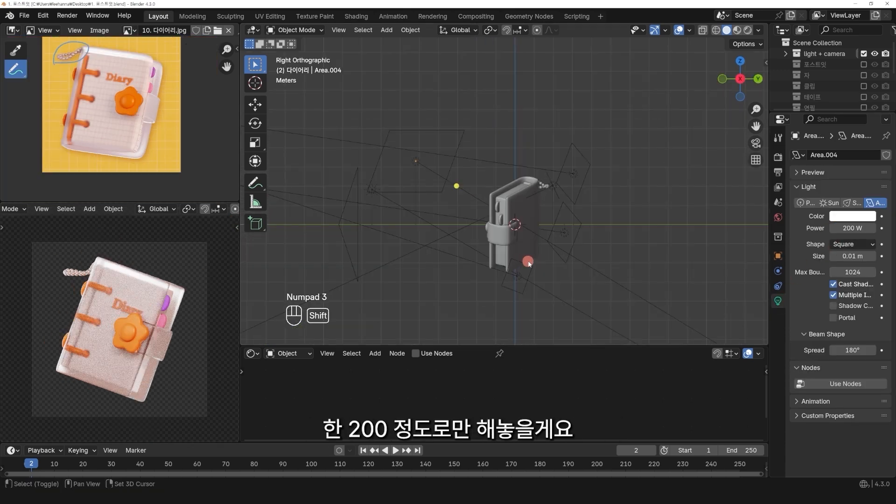
scroll(430, 188, "up", 3)
middle_click_drag(430, 188, 486, 196)
left_click(454, 268)
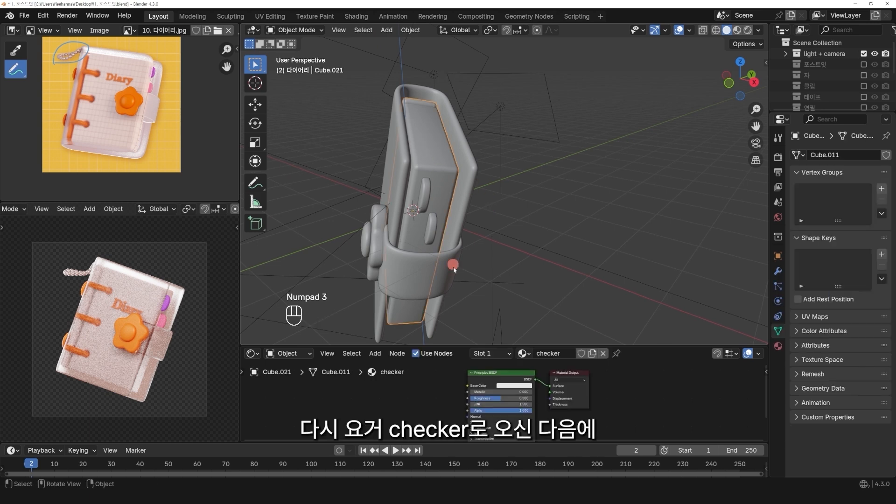
left_click_drag(452, 345, 467, 246)
scroll(428, 322, "up", 3)
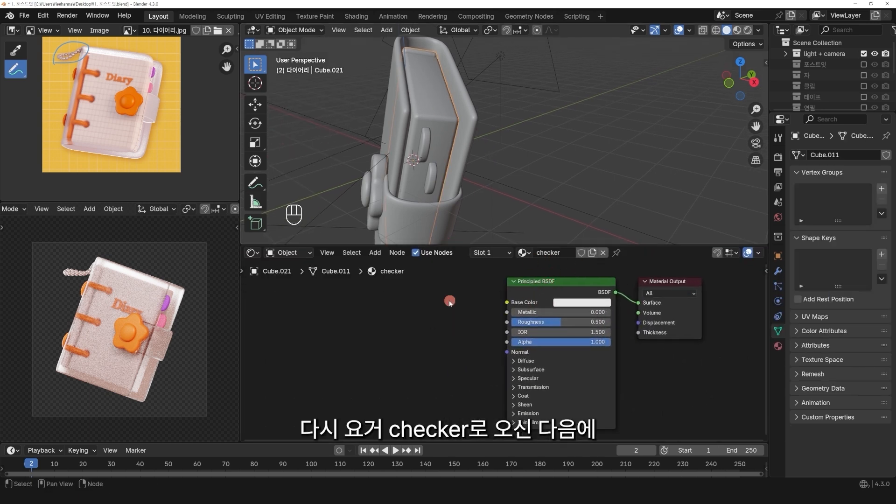
middle_click_drag(372, 314, 381, 314)
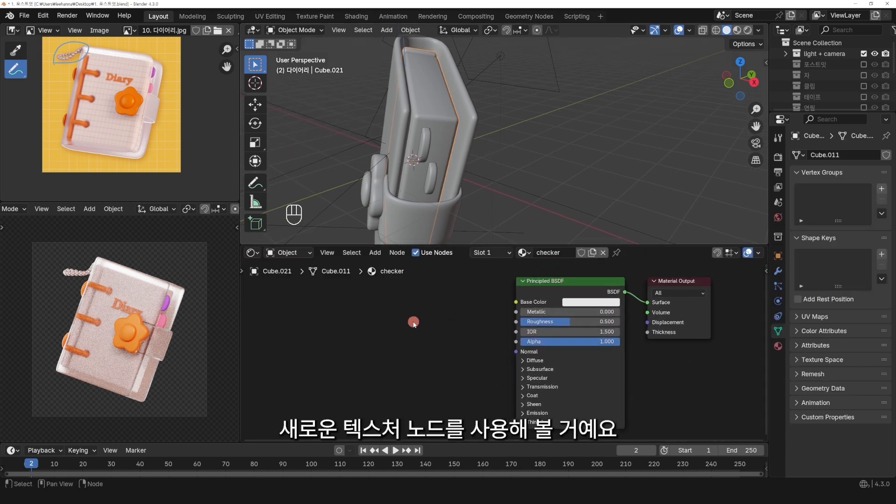
key("shift+a")
mouse_move(377, 399)
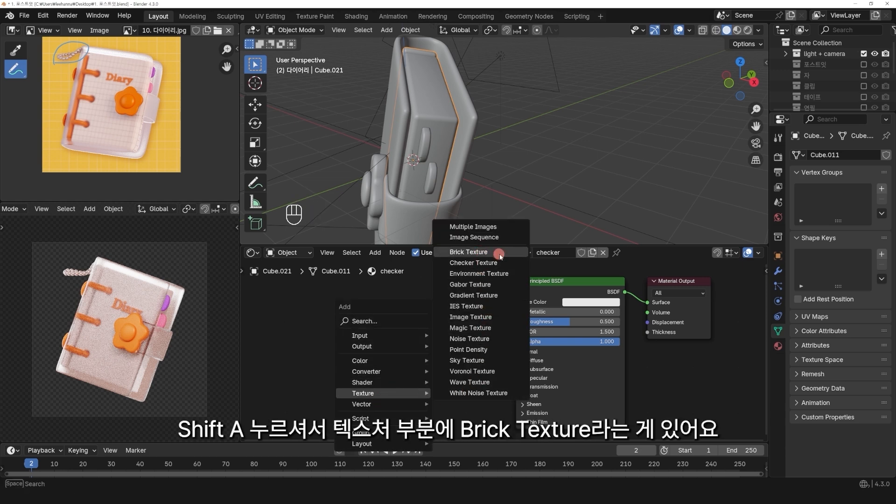
left_click(469, 252)
left_click(432, 255)
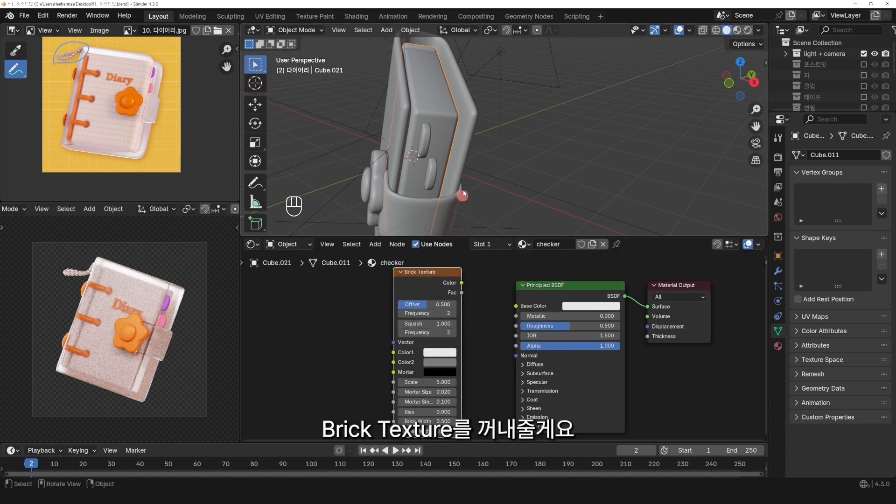
Isolate the page block in Local View with Material Preview shading, and connect the Brick Texture's Color to the Base Color.
key("slash")
key("z")
key("KP_1")
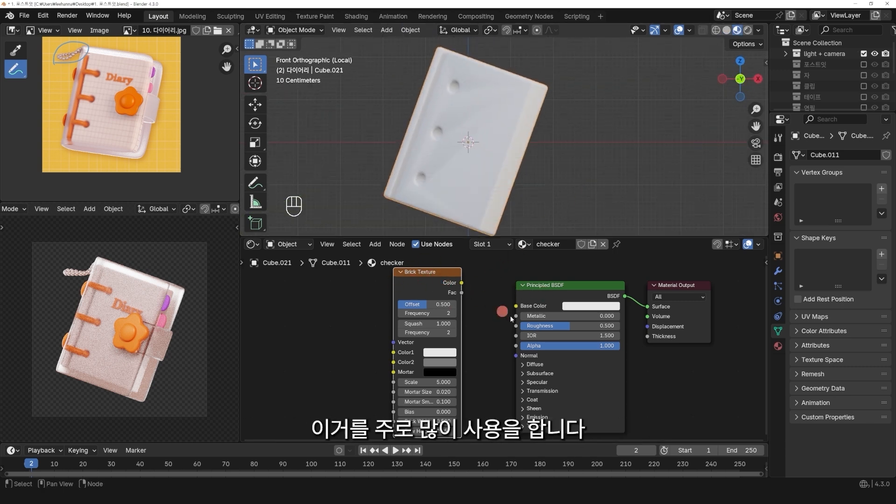
left_click_drag(463, 284, 516, 307)
middle_click_drag(500, 161, 444, 149)
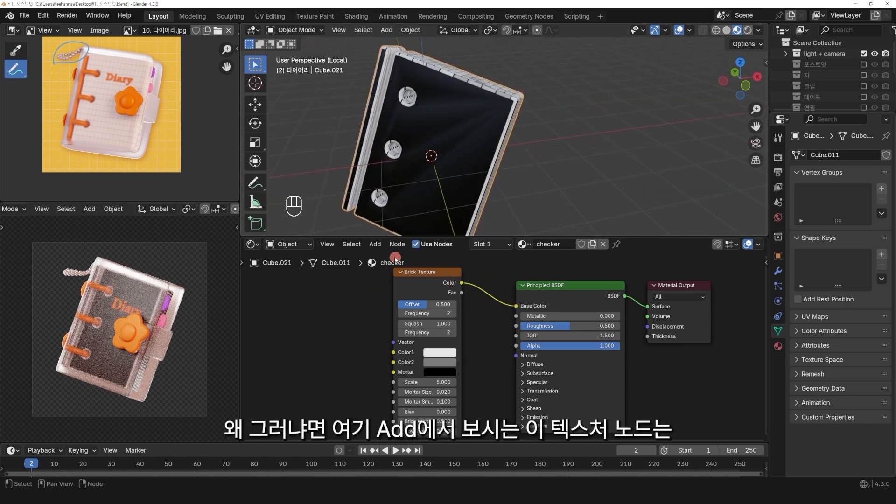
left_click(375, 244)
mouse_move(394, 314)
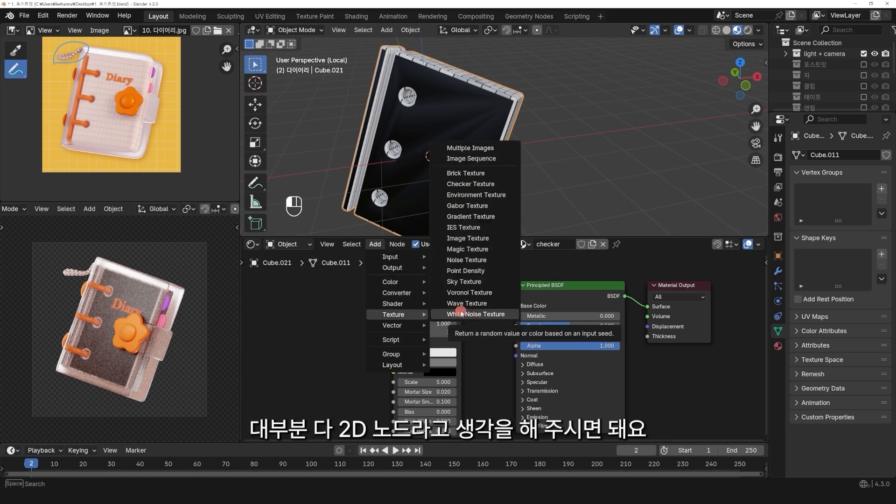
middle_click_drag(469, 137, 413, 165)
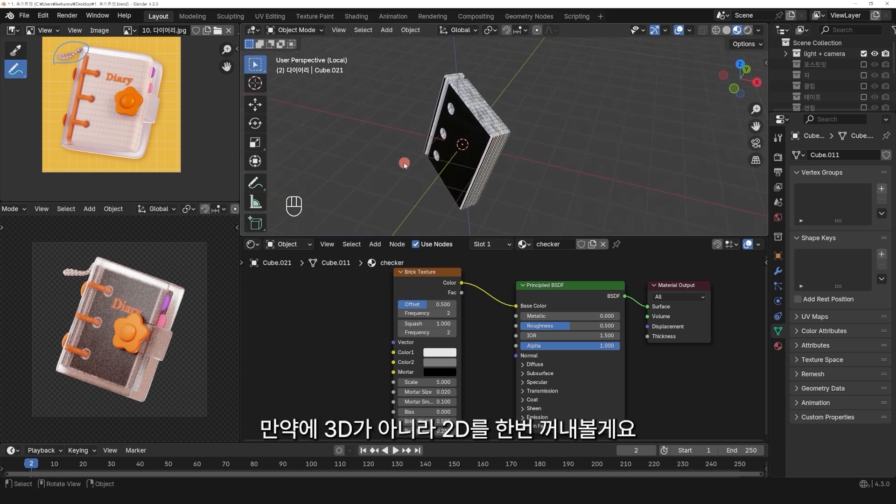
Add a mesh plane, scale it up around the page block and assign it the checker material.
key("shift+a")
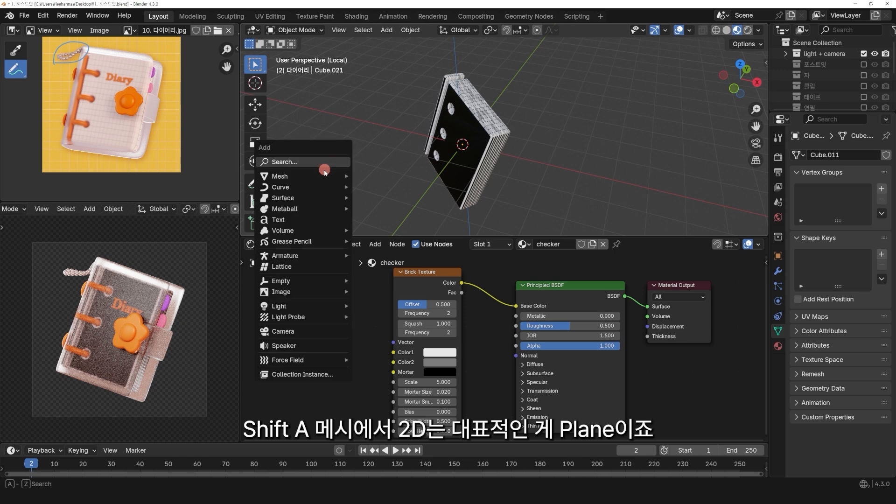
mouse_move(329, 176)
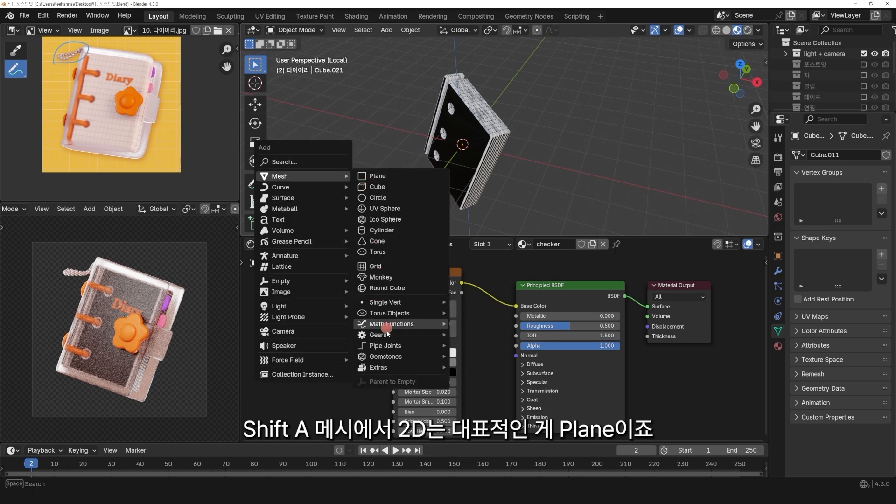
left_click(397, 178)
key("s")
left_click(547, 151)
mouse_move(546, 151)
middle_mouse_down()
mouse_move(566, 158)
mouse_move(535, 139)
middle_mouse_up()
left_click(480, 244)
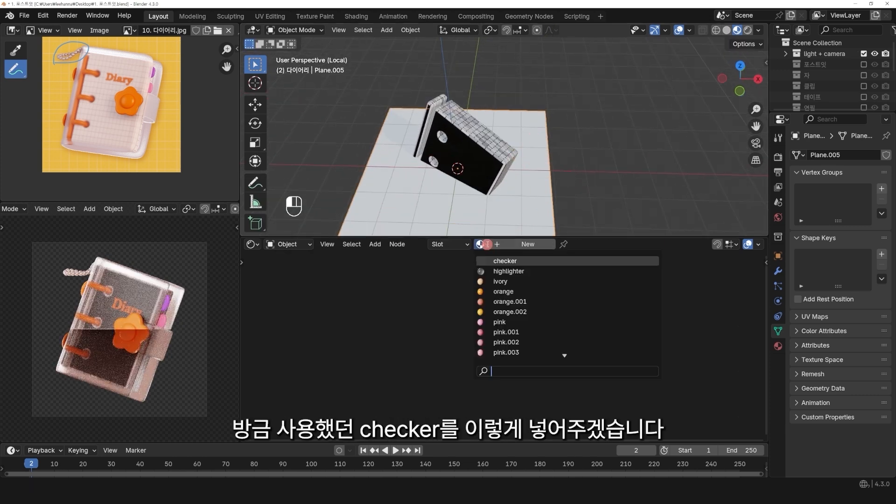
left_click(505, 262)
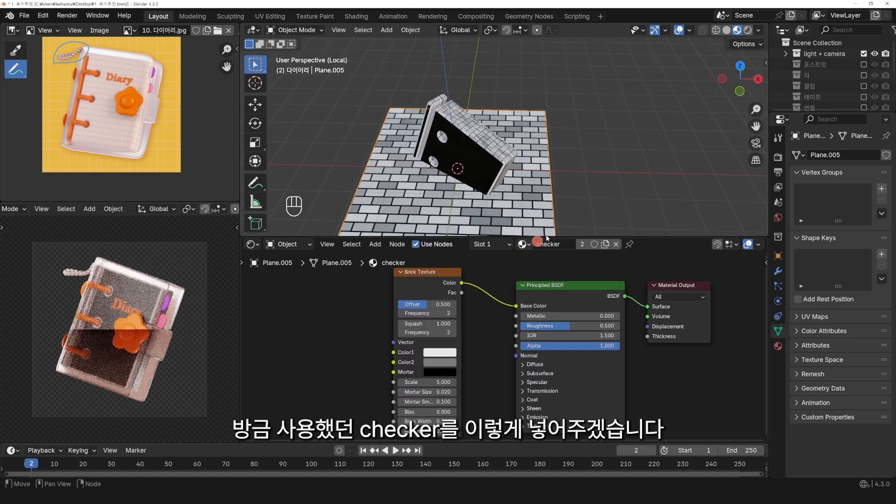
Compare the brick pattern on the plane and the page block, then delete the plane.
middle_click_drag(580, 194, 481, 202)
scroll(520, 177, "up", 3)
left_click(431, 158)
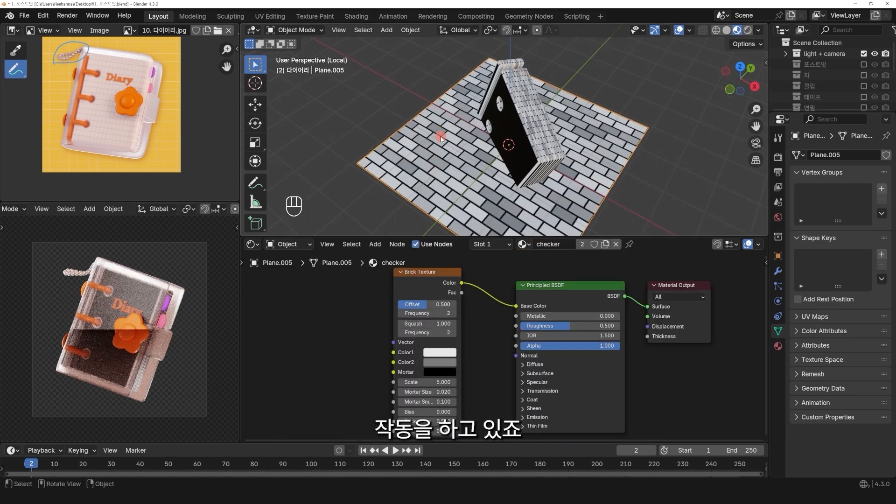
middle_click_drag(433, 169, 534, 110)
left_click(531, 99)
left_click(406, 278)
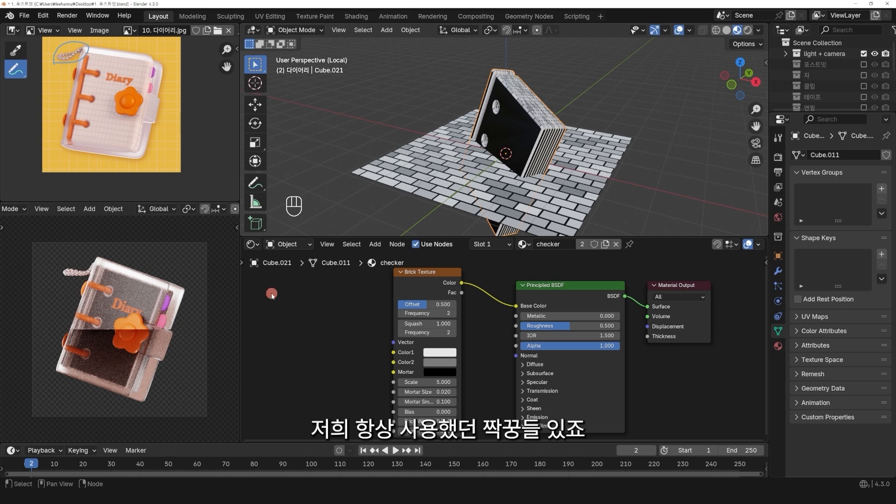
left_click(556, 190)
middle_click_drag(631, 169, 588, 166)
key("x")
left_click(585, 165)
middle_click_drag(532, 156, 581, 141)
left_click(511, 121)
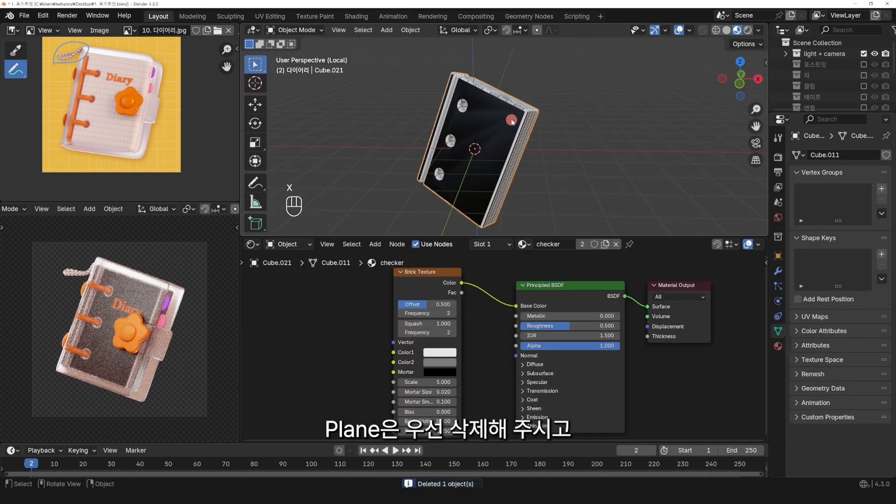
Add a Mapping node to the checker material and connect its Vector output to the Brick Texture's Vector input.
left_click_drag(504, 241, 504, 229)
middle_click_drag(322, 293, 385, 291)
scroll(386, 291, "down", 1)
key("shift+a")
type("m")
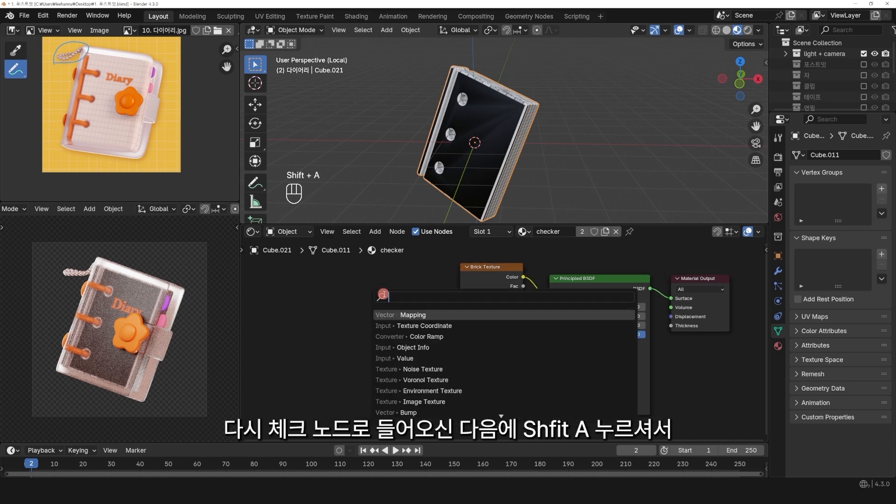
type("app")
key("Return")
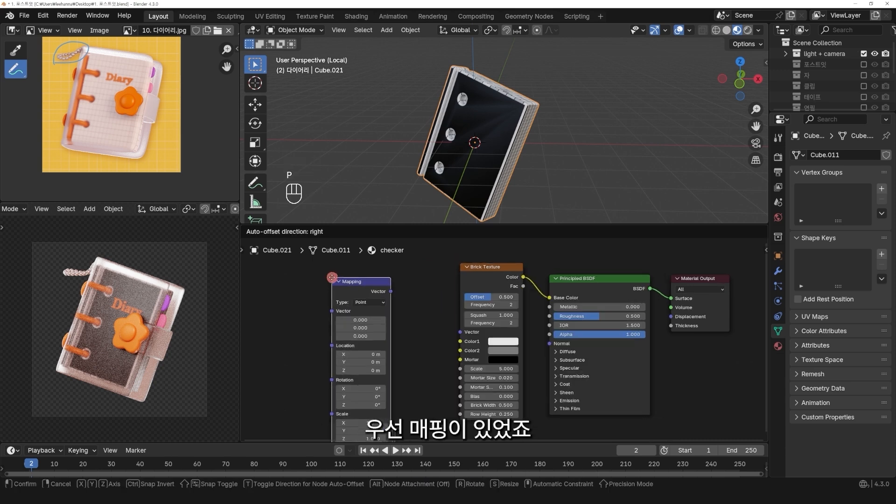
left_click(400, 290)
left_click_drag(398, 286, 459, 332)
left_click_drag(360, 276, 388, 277)
Add a Texture Coordinate node beside the Mapping node and connect its Generated output to the Mapping Vector.
key("shift+a")
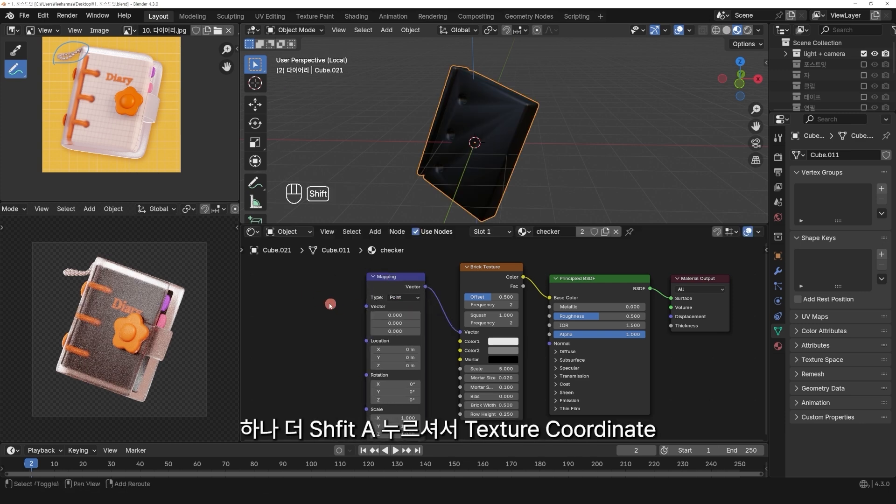
left_click(329, 304)
type("texture co")
key("Return")
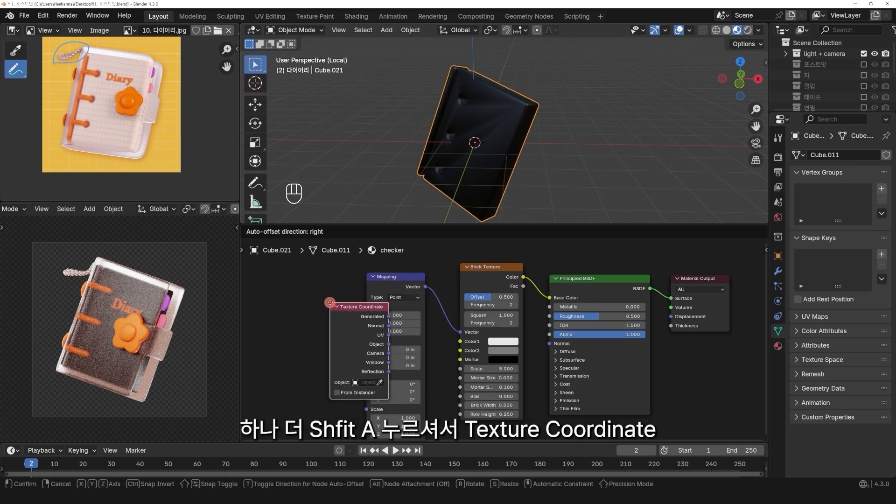
left_click(269, 310)
left_click_drag(328, 324, 366, 306)
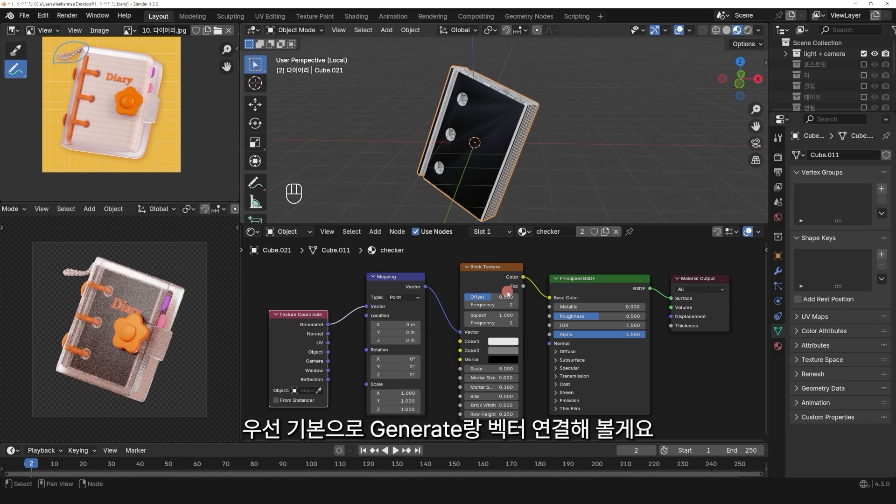
Try the Normal output as the Mapping node's Vector source, then replace it with the UV output.
mouse_move(506, 108)
middle_mouse_down()
mouse_move(445, 125)
mouse_move(512, 118)
middle_mouse_up()
left_click_drag(328, 334, 366, 307)
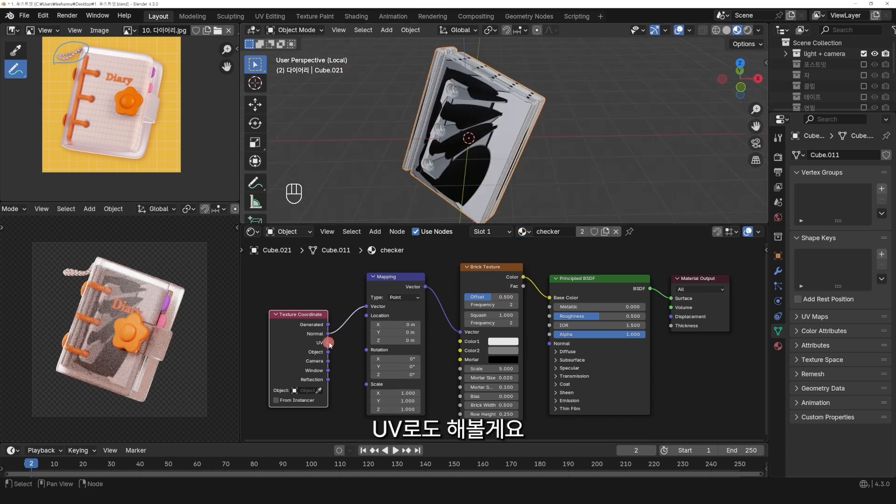
mouse_move(467, 117)
middle_mouse_down()
mouse_move(368, 108)
mouse_move(385, 201)
middle_mouse_up()
left_click(387, 314)
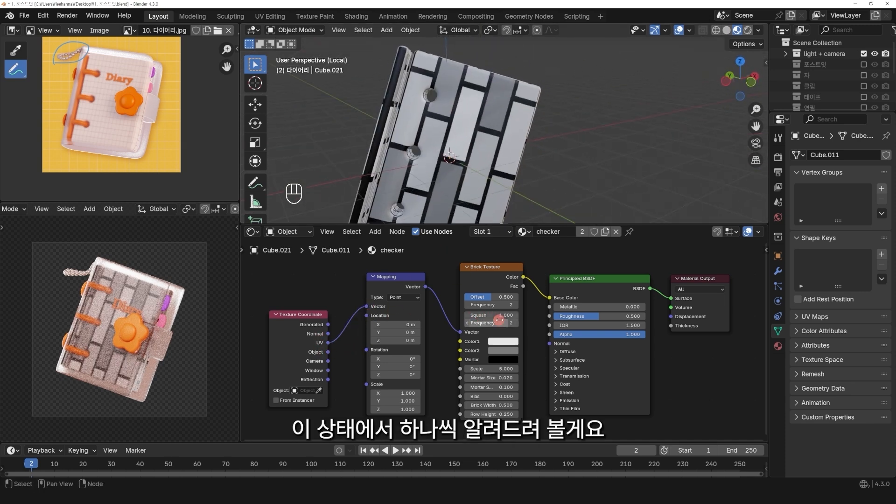
View the page block from the front and copy the Brick Texture's Color1 into Color2.
middle_click_drag(498, 321, 442, 310)
scroll(442, 310, "up", 1)
scroll(442, 303, "up", 1)
middle_click_drag(443, 264, 430, 276)
key("KP_1")
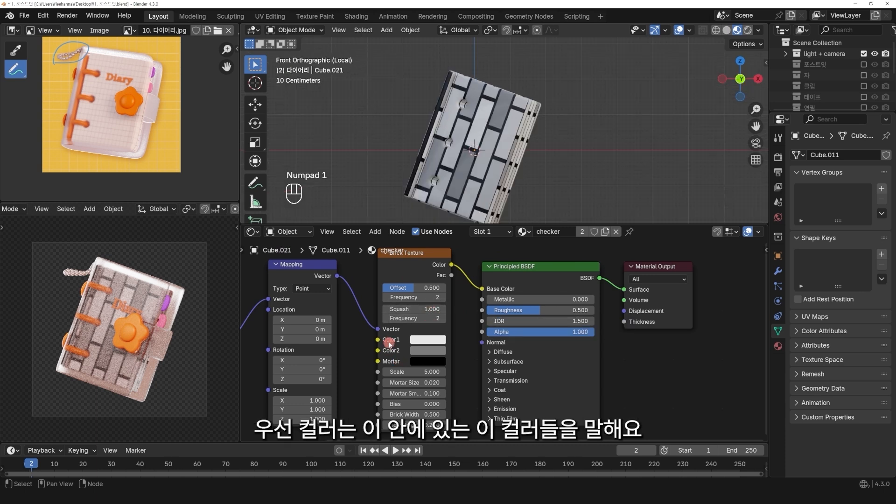
scroll(511, 144, "up", 4)
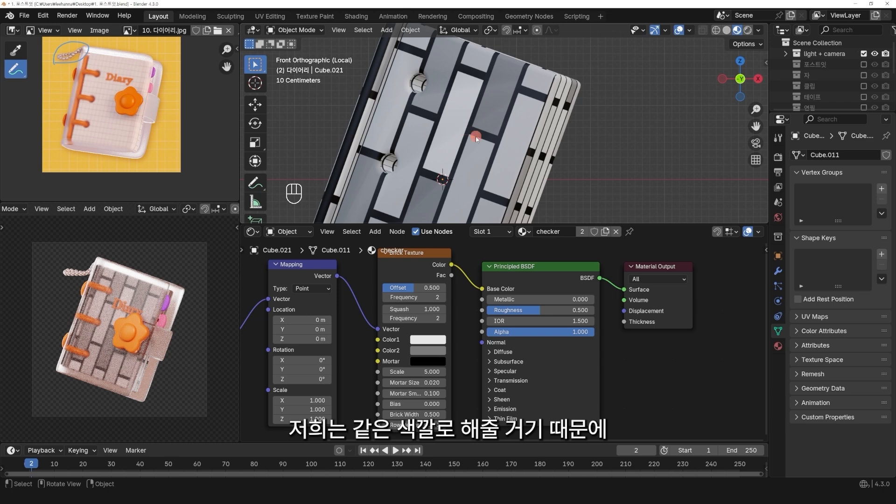
scroll(419, 327, "up", 3)
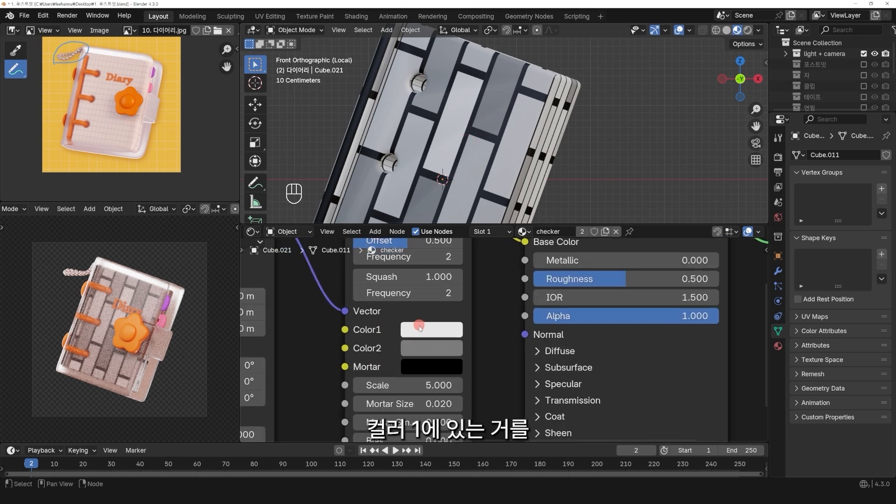
key("ctrl+c")
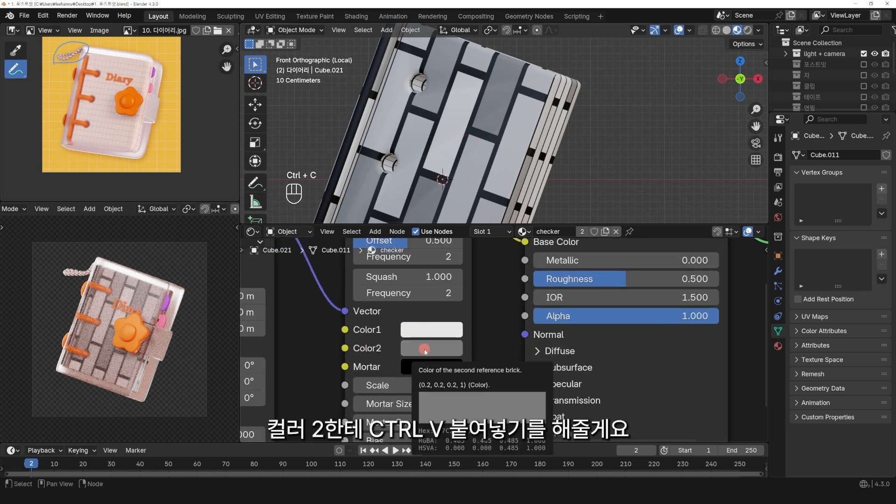
key("ctrl+v")
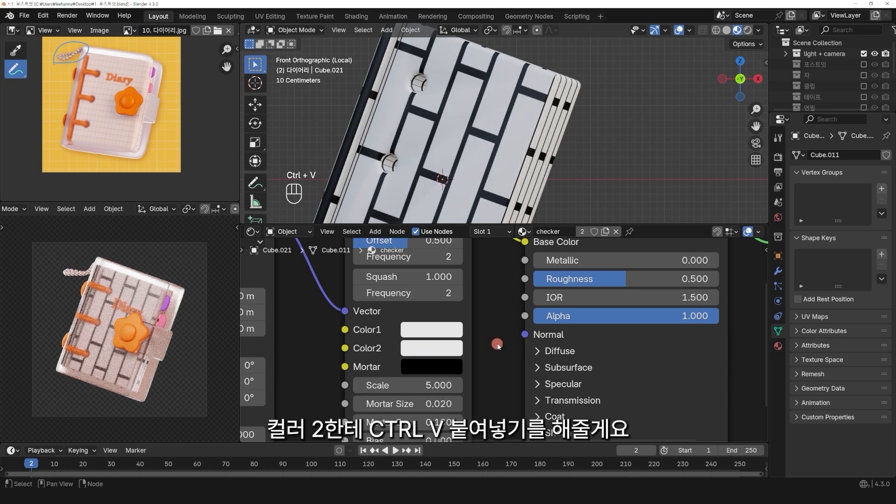
Trace the mortar lines of a brick with the Annotate tool and erase the strokes.
left_click(255, 183)
left_click_drag(490, 68, 469, 120)
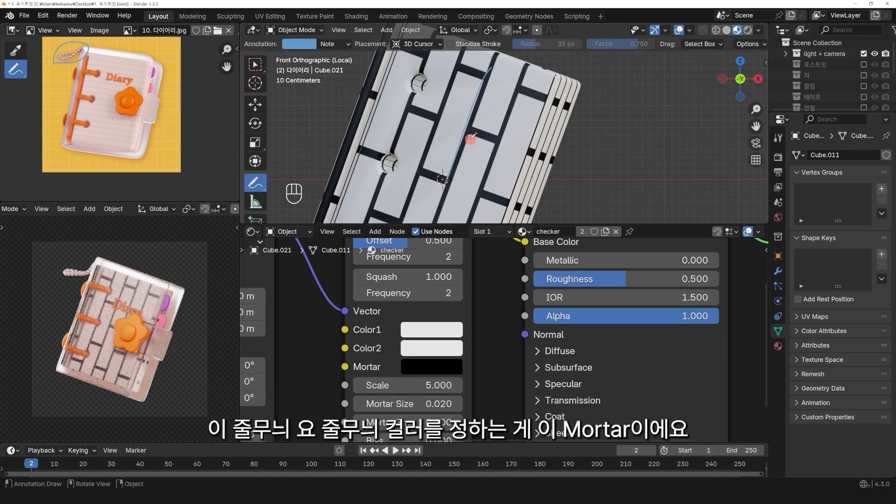
left_click_drag(515, 93, 468, 188)
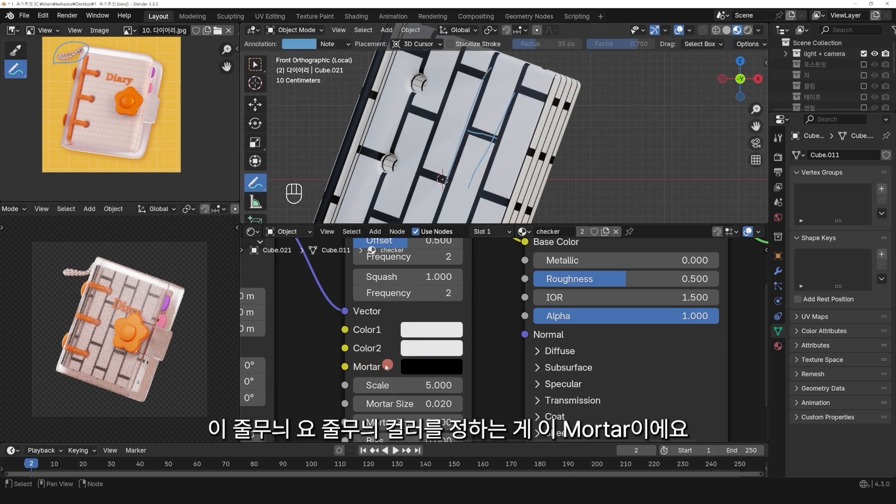
mouse_move(518, 88)
left_mouse_down("ctrl")
mouse_move(511, 109)
mouse_move(457, 152)
mouse_move(475, 148)
left_mouse_up("ctrl")
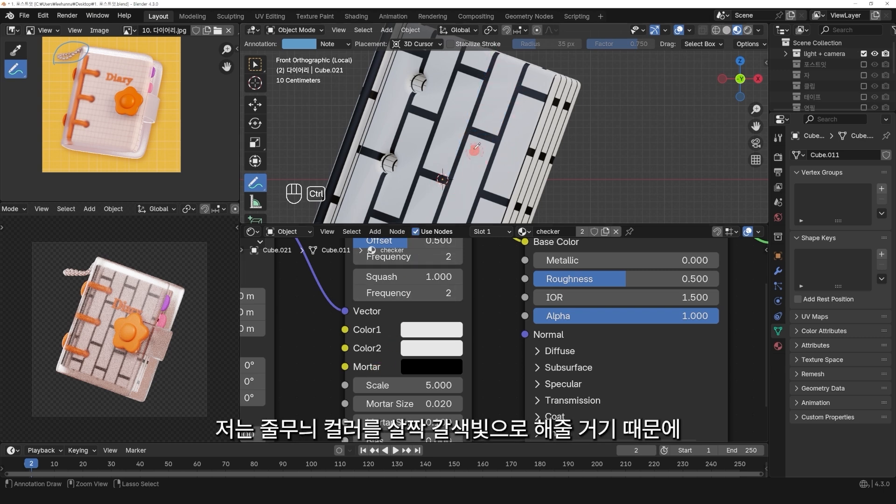
Change the Brick Texture's Mortar color to an orange-brown.
left_click(413, 365)
left_click_drag(555, 222, 555, 197)
left_click_drag(444, 212, 466, 200)
left_click_drag(556, 195, 554, 162)
left_click_drag(468, 205, 458, 219)
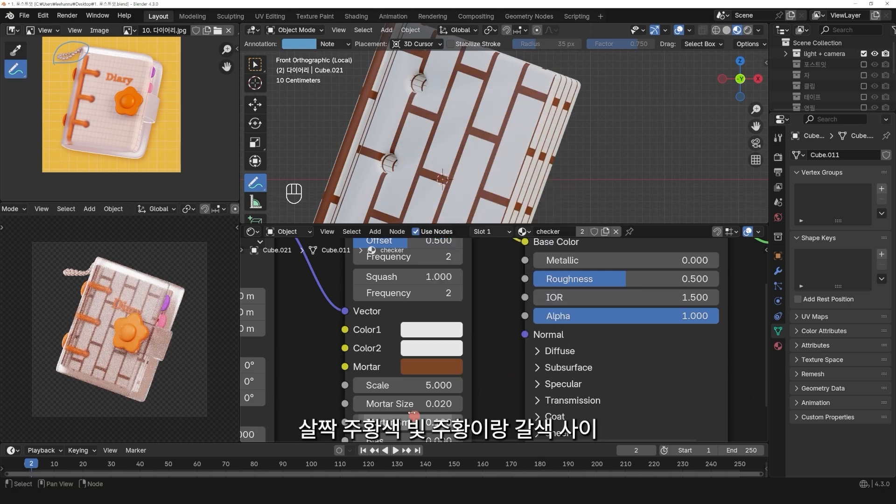
Raise the Brick Texture's Scale to 23.1.
scroll(440, 375, "down", 3)
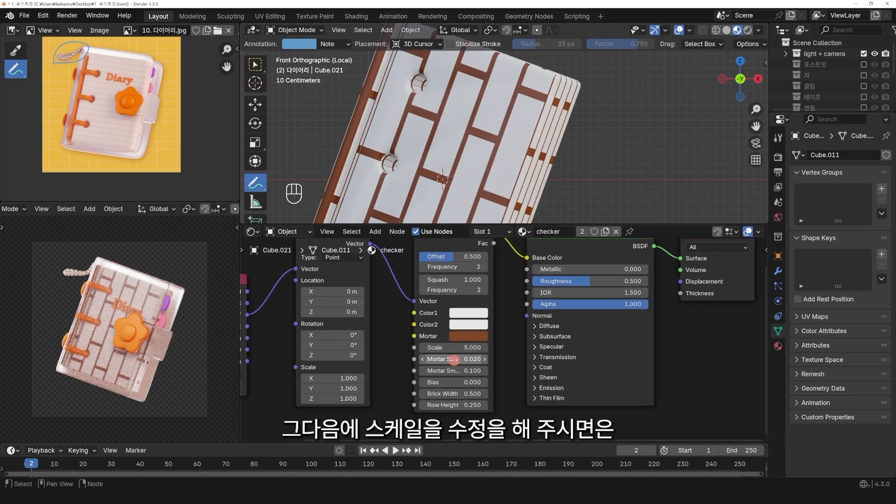
left_click_drag(441, 347, 508, 335)
scroll(514, 357, "up", 1)
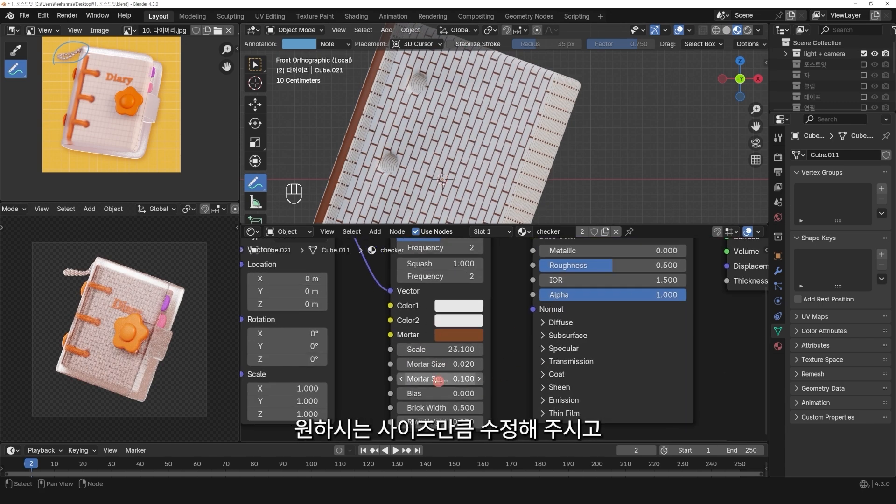
Set the Brick Texture's Mortar Size to 0.01 and widen the node slightly.
scroll(490, 138, "up", 4)
scroll(490, 139, "up", 3)
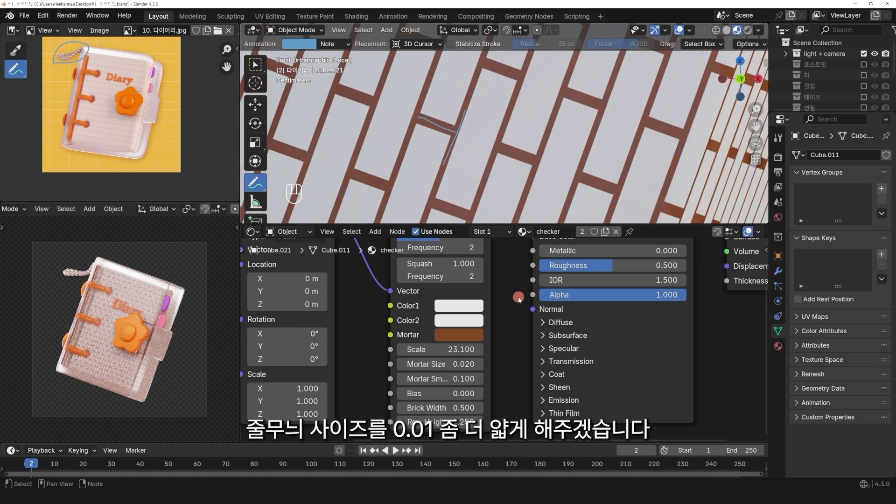
double_click(434, 364)
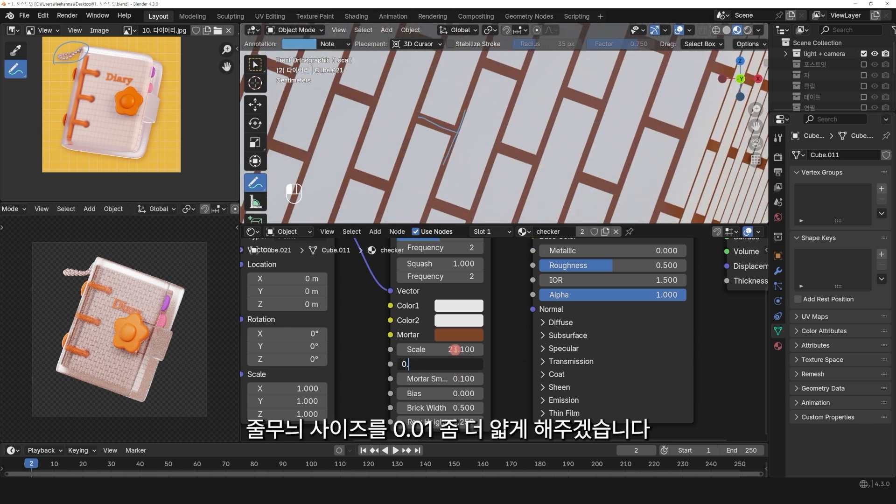
type("0.01")
key("Return")
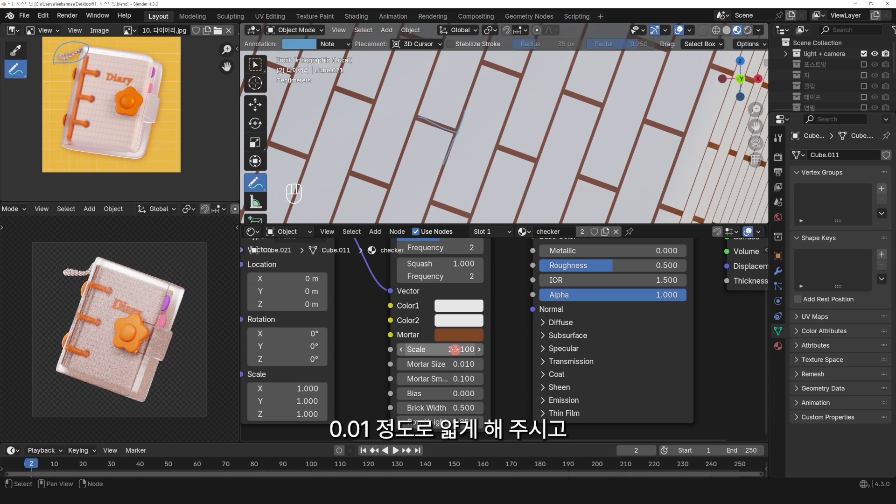
left_click_drag(488, 349, 506, 347)
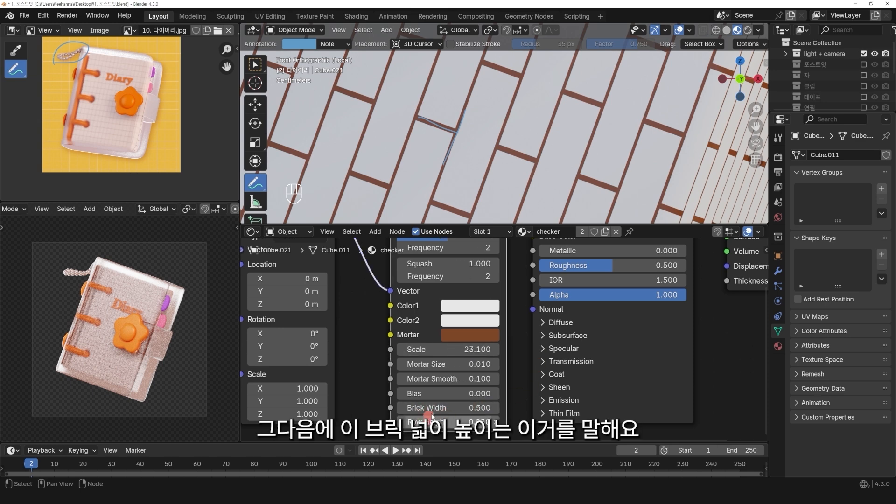
Annotate one brick's long and short sides, then set the Brick Texture's Row Height to 0.5.
scroll(560, 140, "down", 4)
scroll(570, 140, "up", 2)
middle_click_drag(551, 155, 521, 137, "shift")
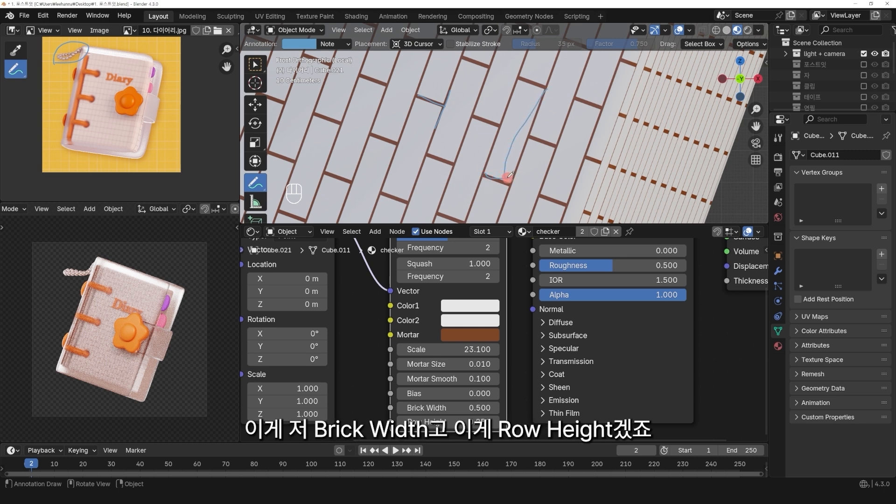
left_click_drag(508, 177, 537, 97)
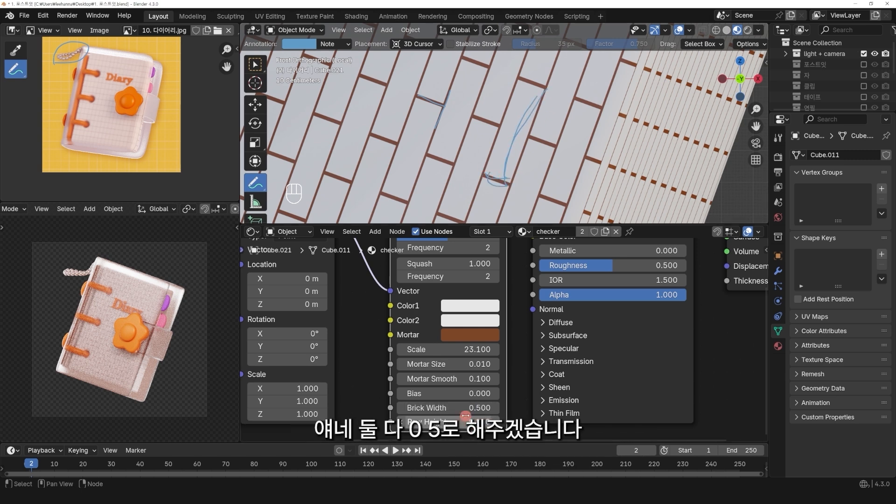
double_click(479, 417)
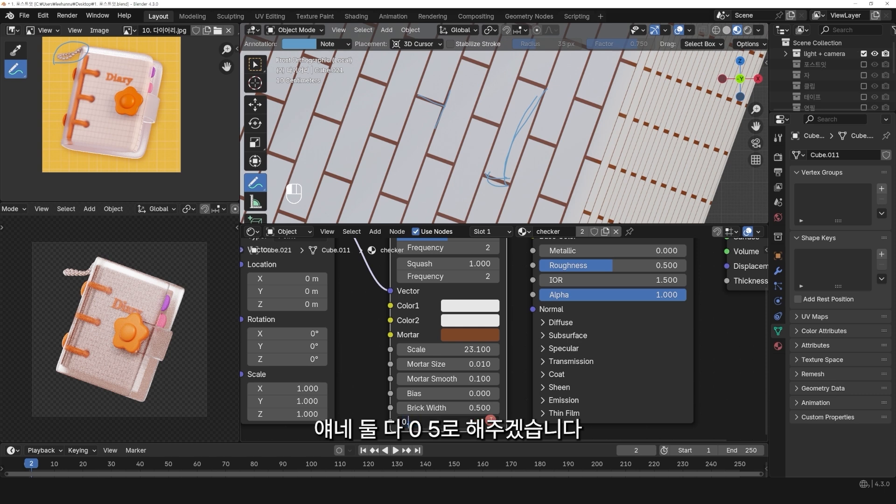
type("0.5")
key("Return")
Lower the Brick Texture's Offset to about 0.085 to bring neighbouring brick rows closer to alignment.
scroll(449, 150, "down", 3)
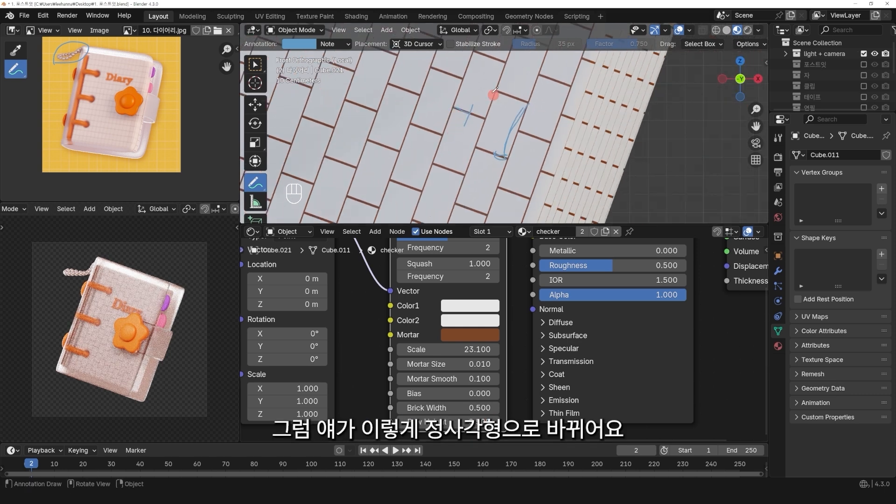
scroll(506, 126, "down", 6)
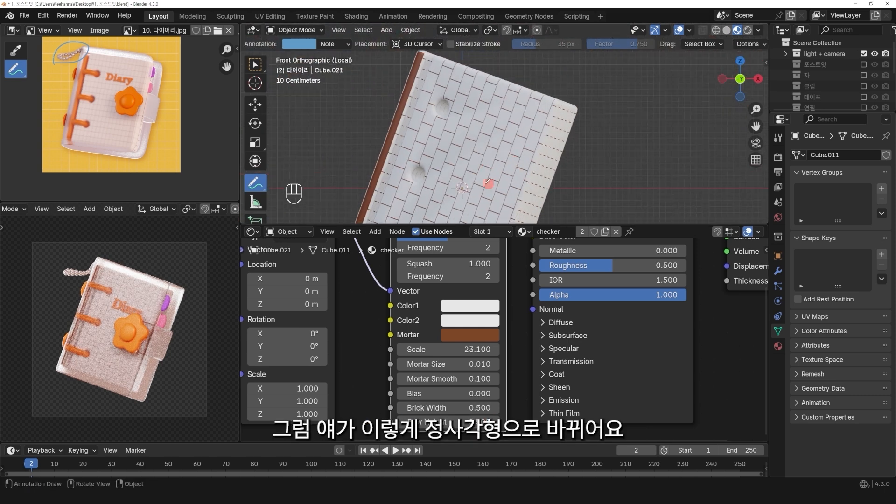
scroll(438, 285, "down", 3)
mouse_move(448, 282)
left_mouse_down()
mouse_move(417, 275)
mouse_move(449, 275)
left_mouse_up()
scroll(443, 201, "up", 6)
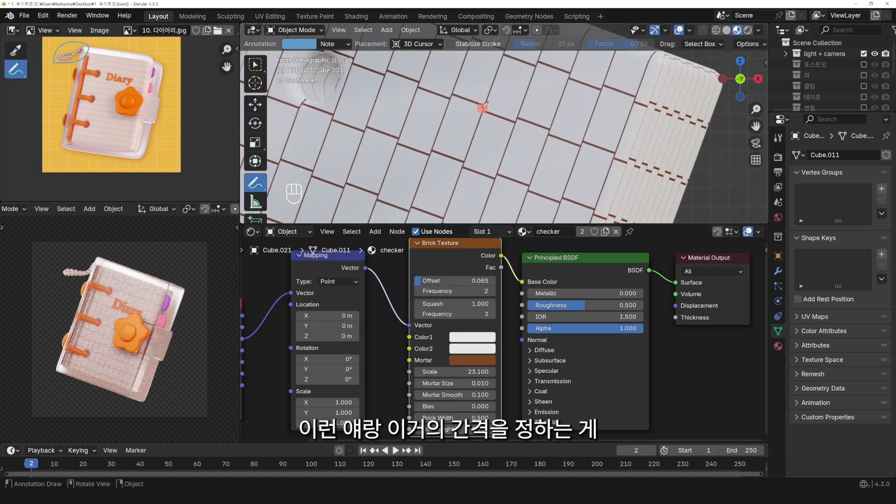
Lower the Brick Texture's Offset to 0 and set its Scale to 35.
left_click_drag(462, 280, 422, 255)
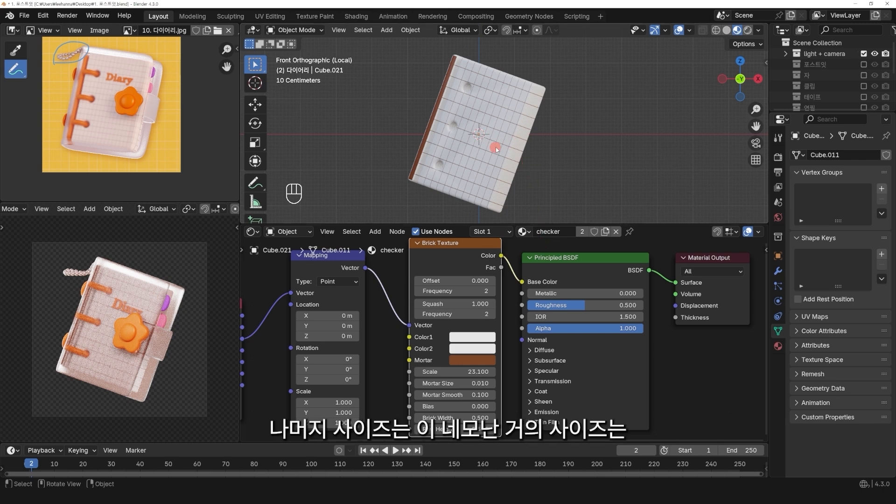
left_click(468, 98)
left_click_drag(426, 372, 489, 370)
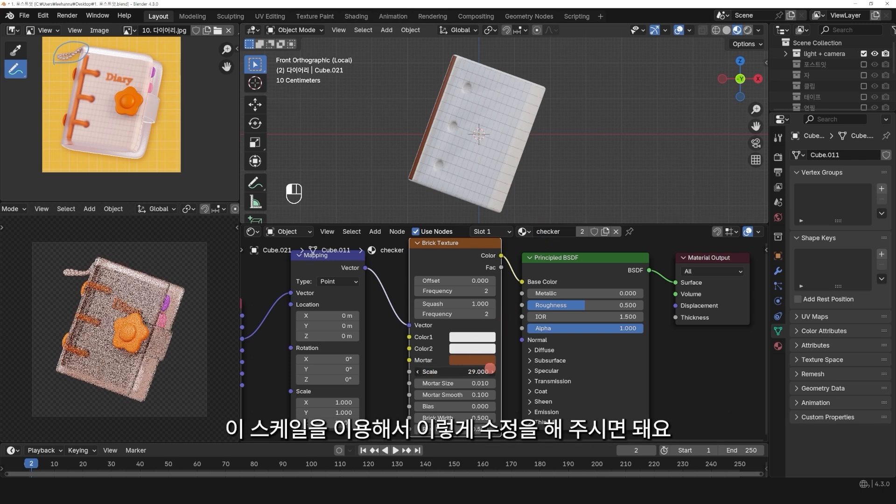
left_click(450, 372)
type("35")
key("Return")
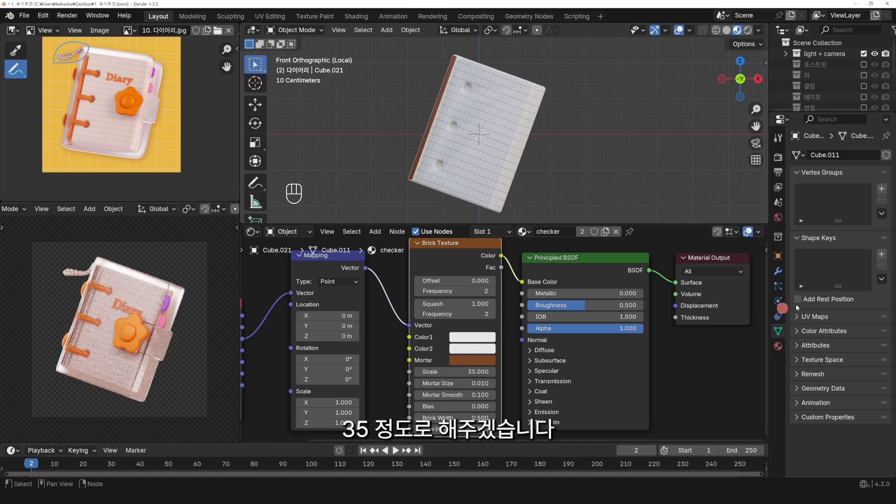
Show the object properties and move the upper area light behind the diary to about X 1.14, Y 4.18, Z 2.2 m.
left_click(777, 270)
left_click(778, 257)
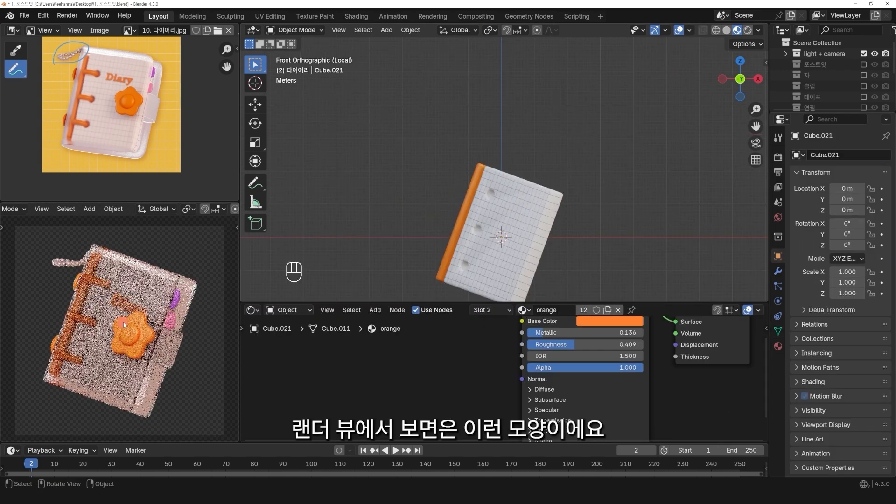
scroll(139, 348, "up", 5)
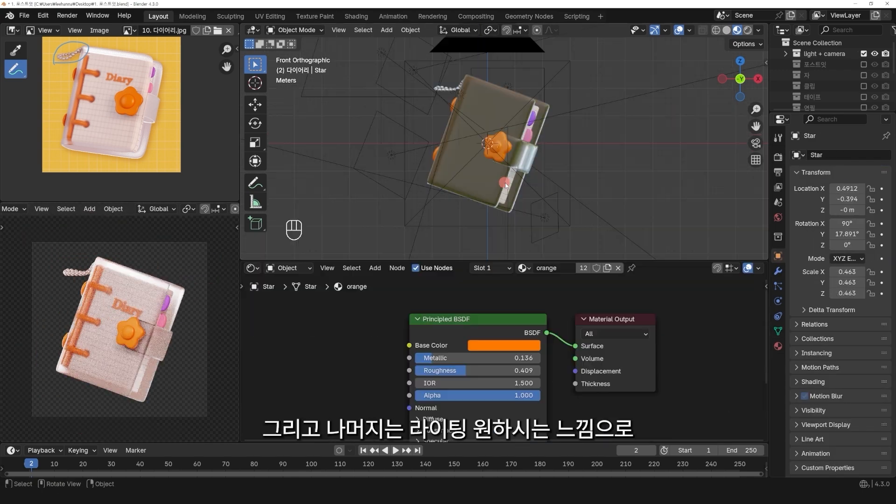
key("KP_7")
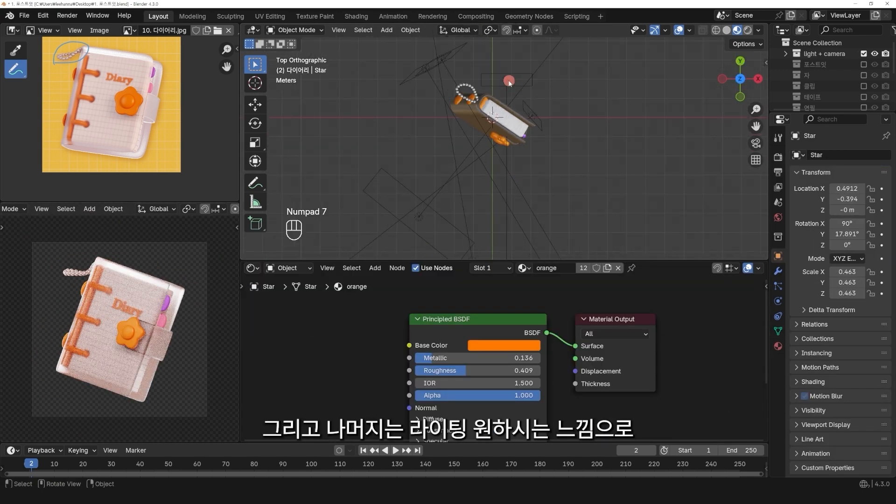
left_click(509, 54)
key("g")
key("KP_3")
key("g")
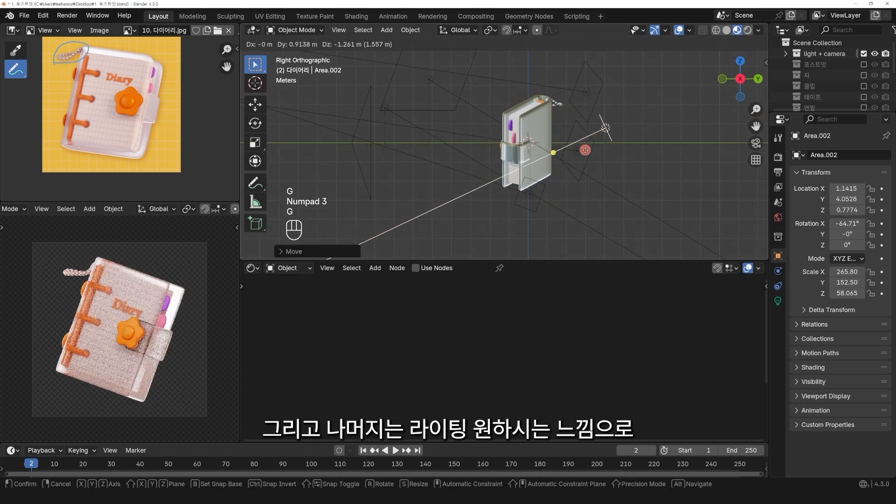
left_click(589, 122)
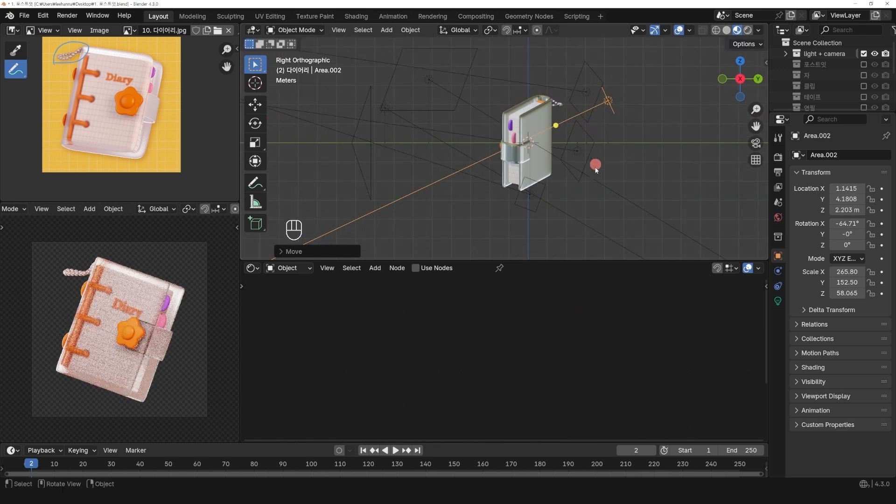
Move the lower area light behind the diary to about X -4.2, Y 1.37, Z -1.12 m and turn its Z rotation to about 234°.
left_click(573, 155)
key("g")
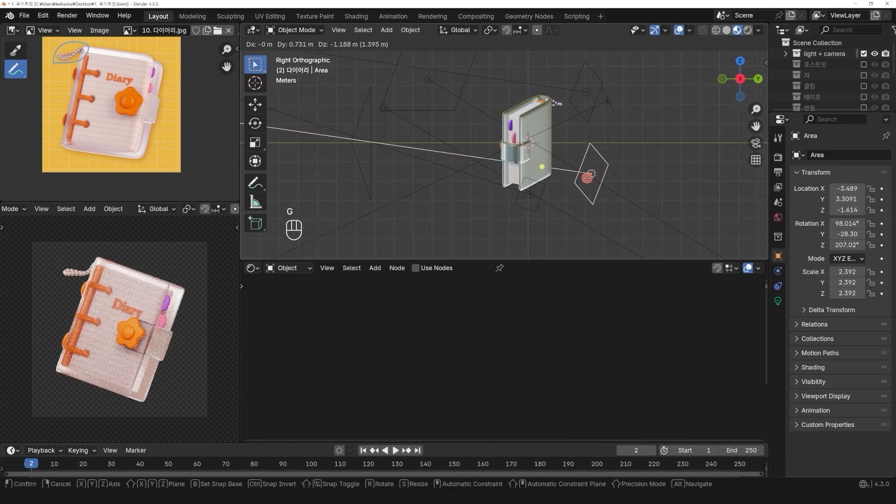
left_click(582, 161)
key("KP_7")
key("g")
key("r")
key("g")
left_click(584, 96)
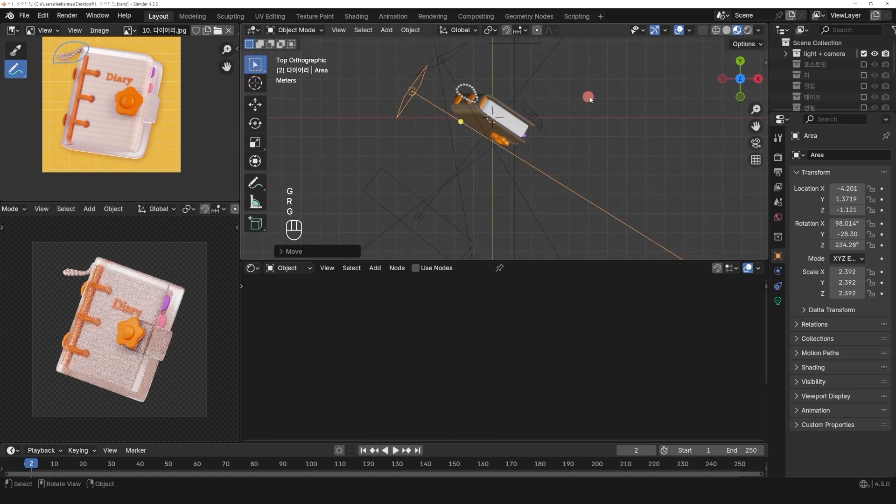
left_click(582, 103)
Save the file and render the diary scene as a still image.
key("ctrl+s")
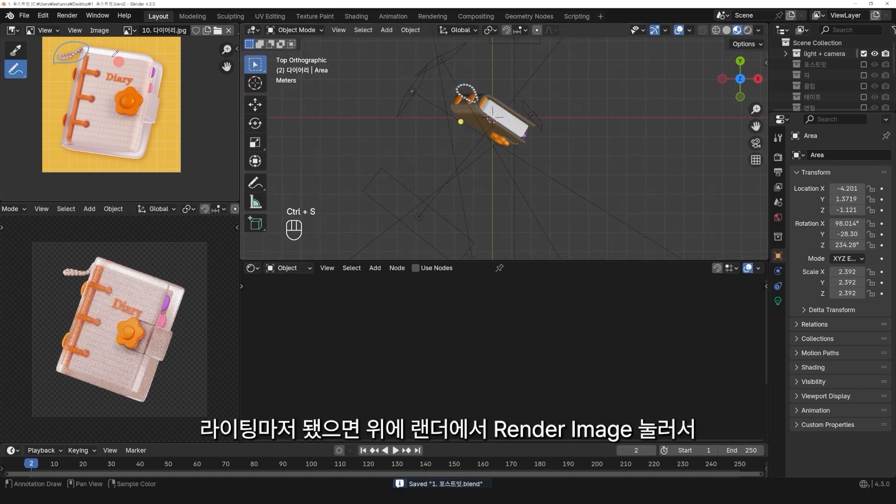
left_click(67, 16)
left_click(97, 28)
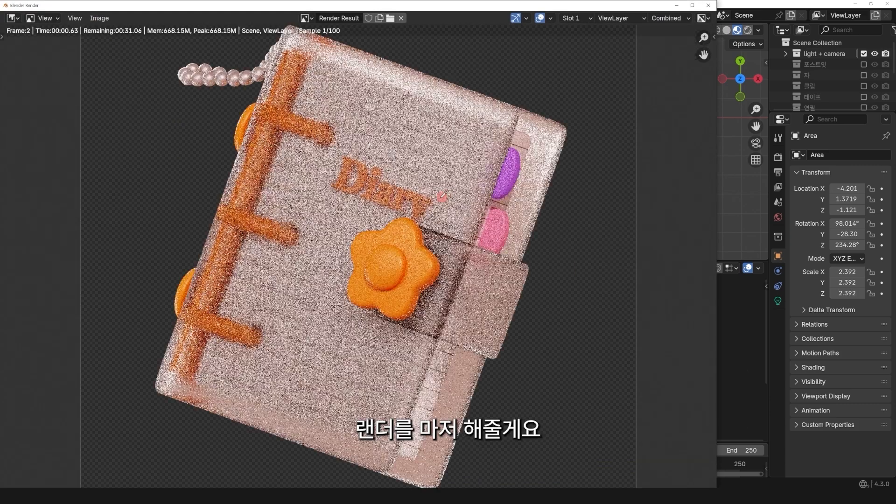